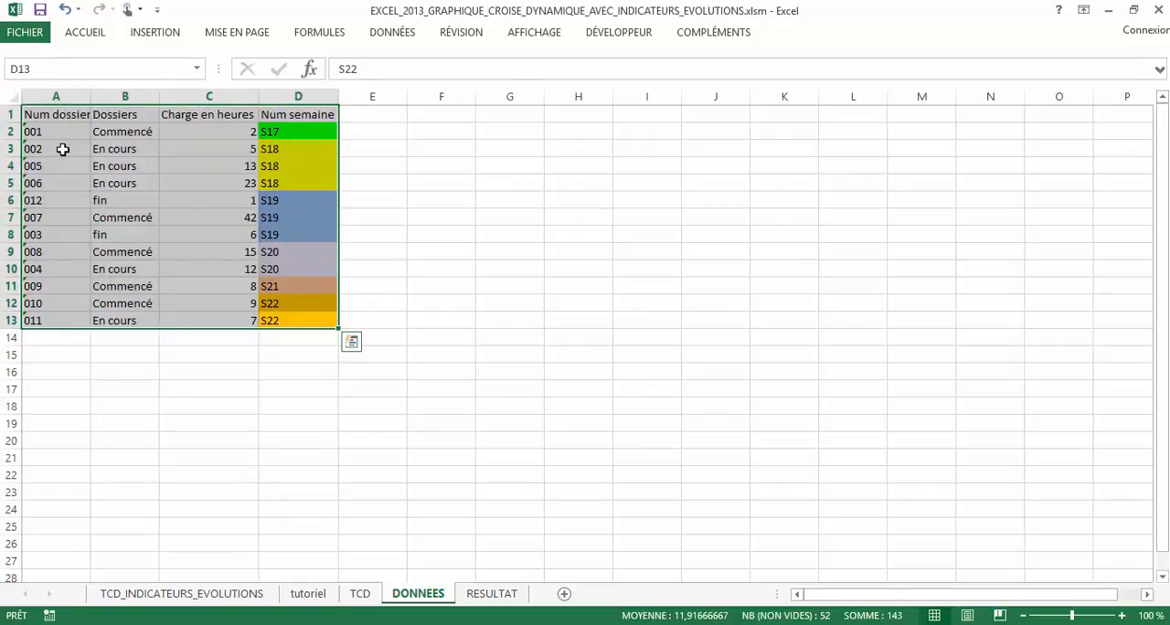
Create a pivot table from the data range A1:D13 of the DONNEES sheet on a new worksheet
left_click_drag(57, 117, 307, 114)
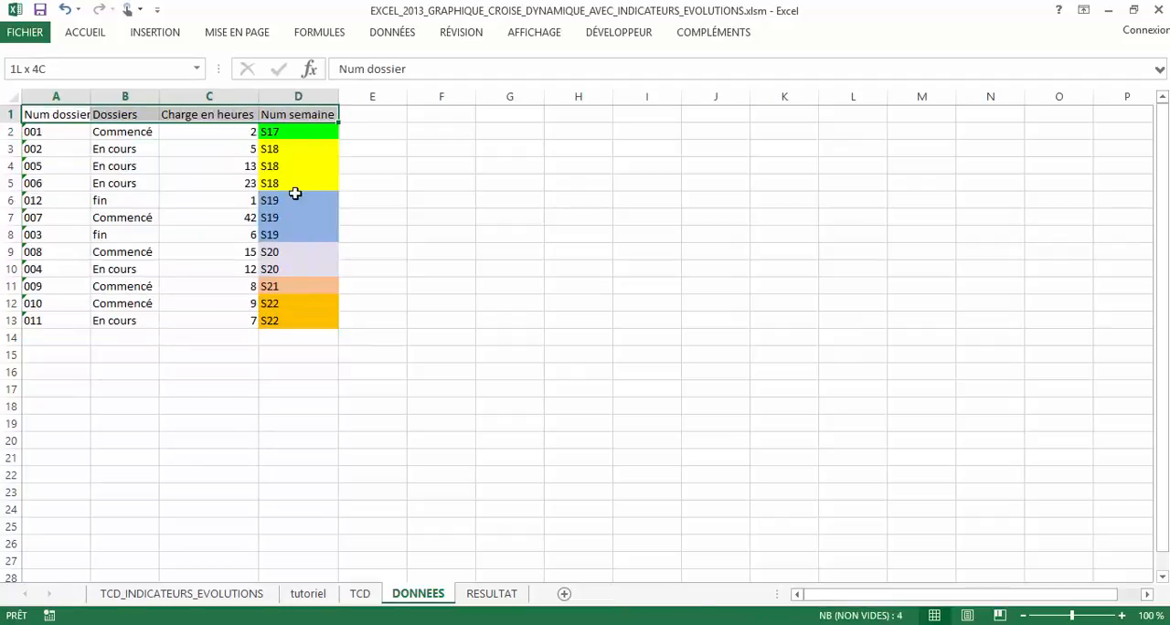
left_click_drag(296, 193, 290, 314)
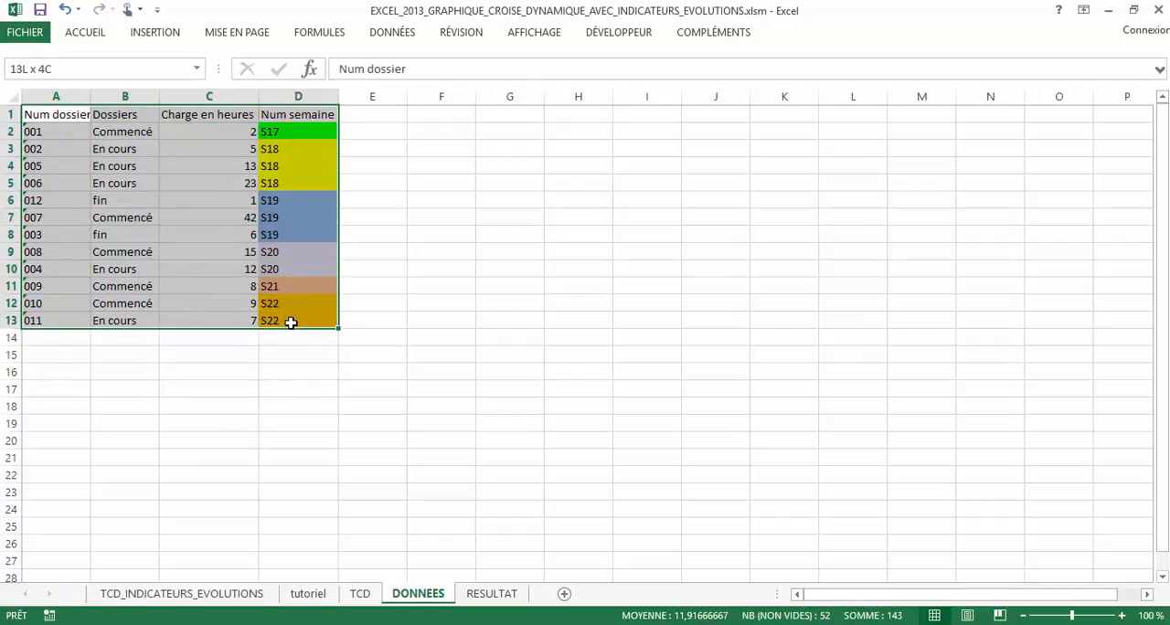
left_click_drag(290, 324, 291, 324)
left_click(157, 32)
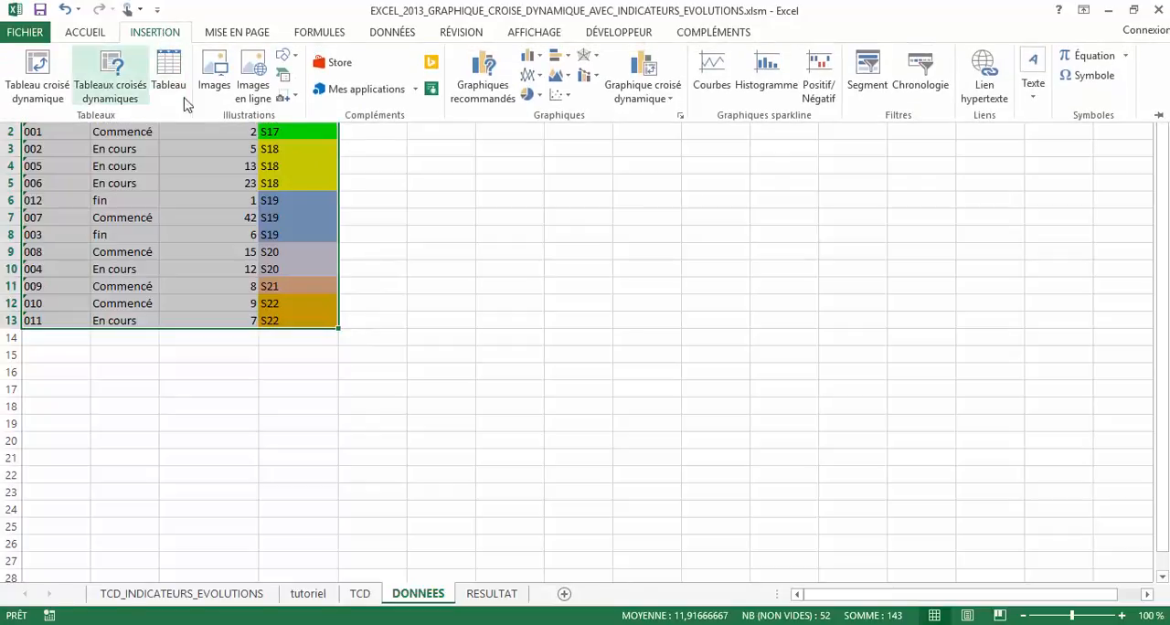
left_click(541, 58)
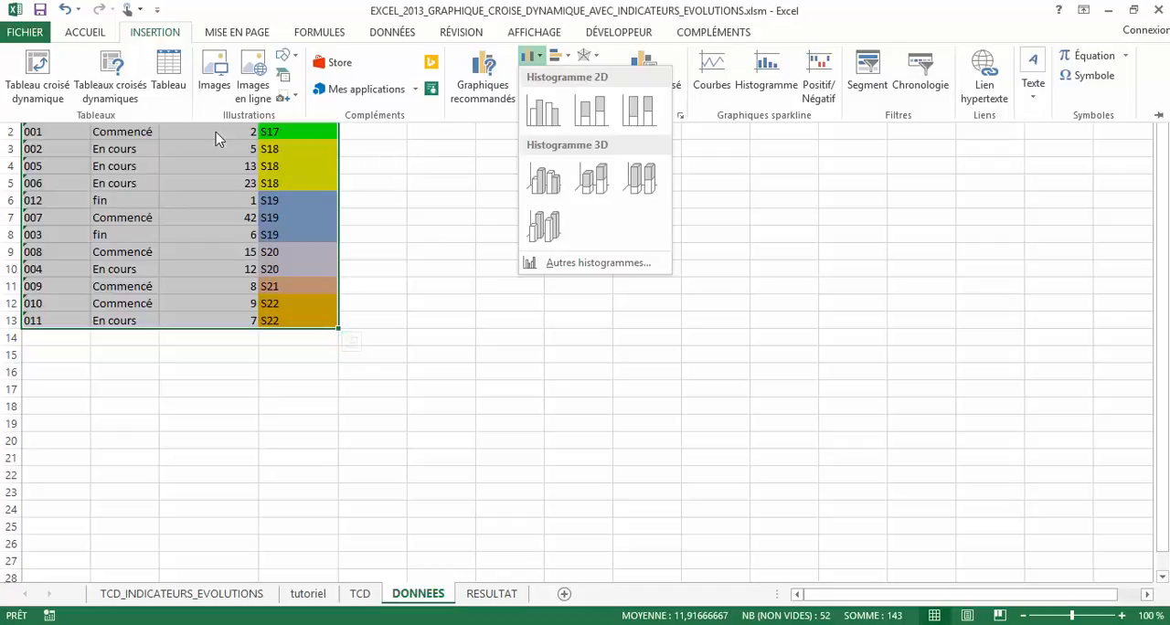
left_click(38, 73)
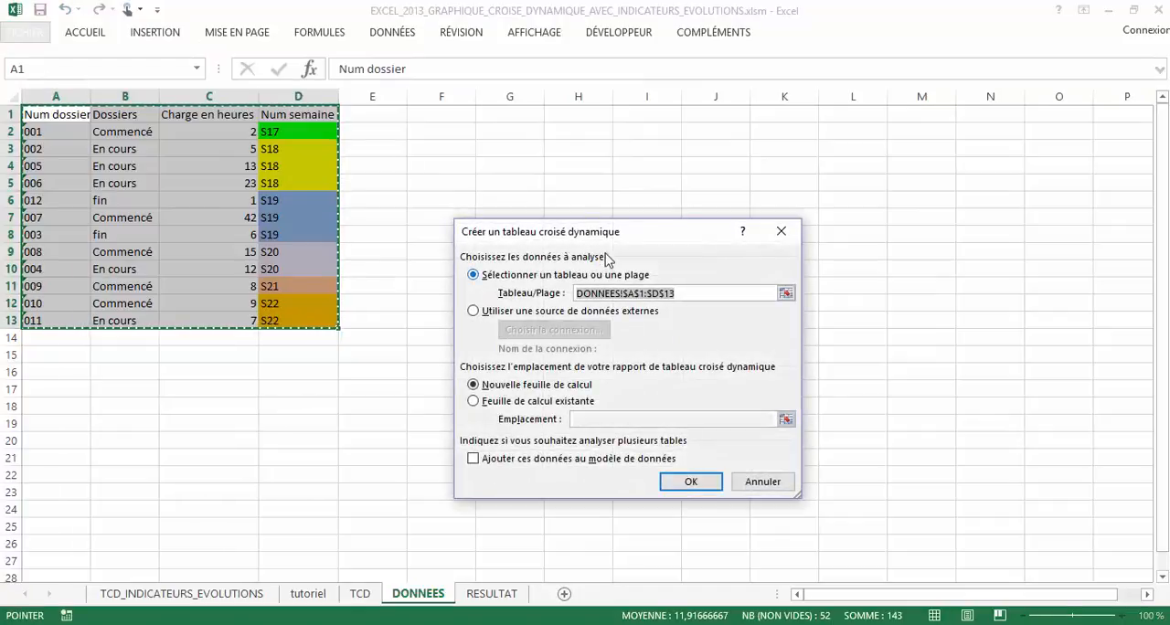
left_click(688, 482)
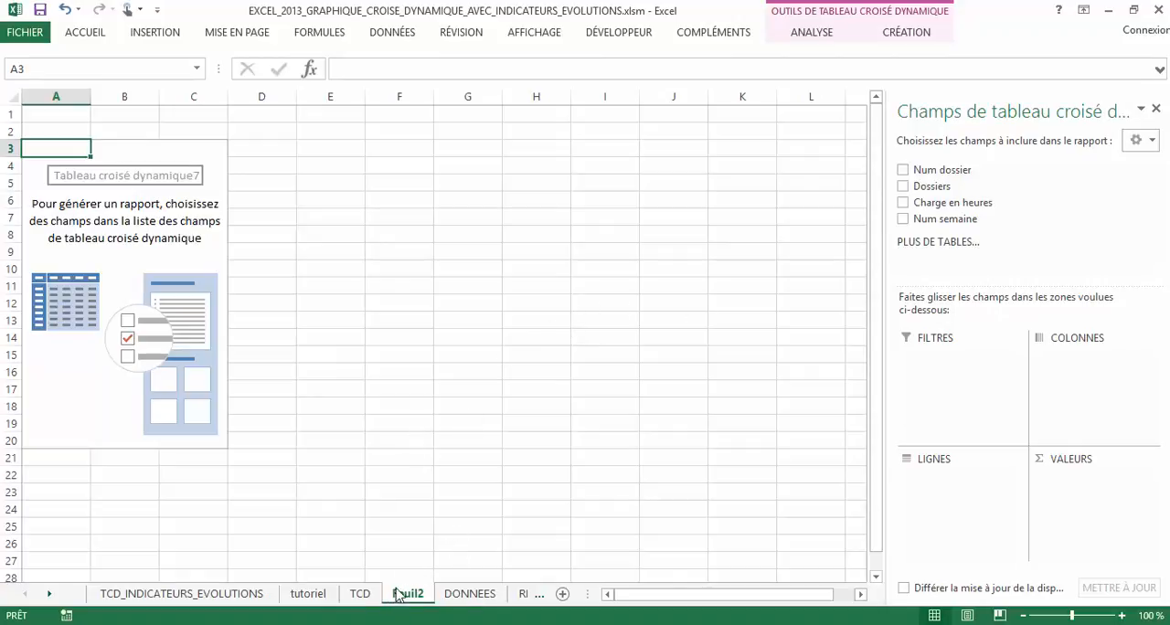
Look through the TCD, RESULTAT, Feuil2 and DONNEES sheets to compare the source data with the finished report
left_click(365, 595)
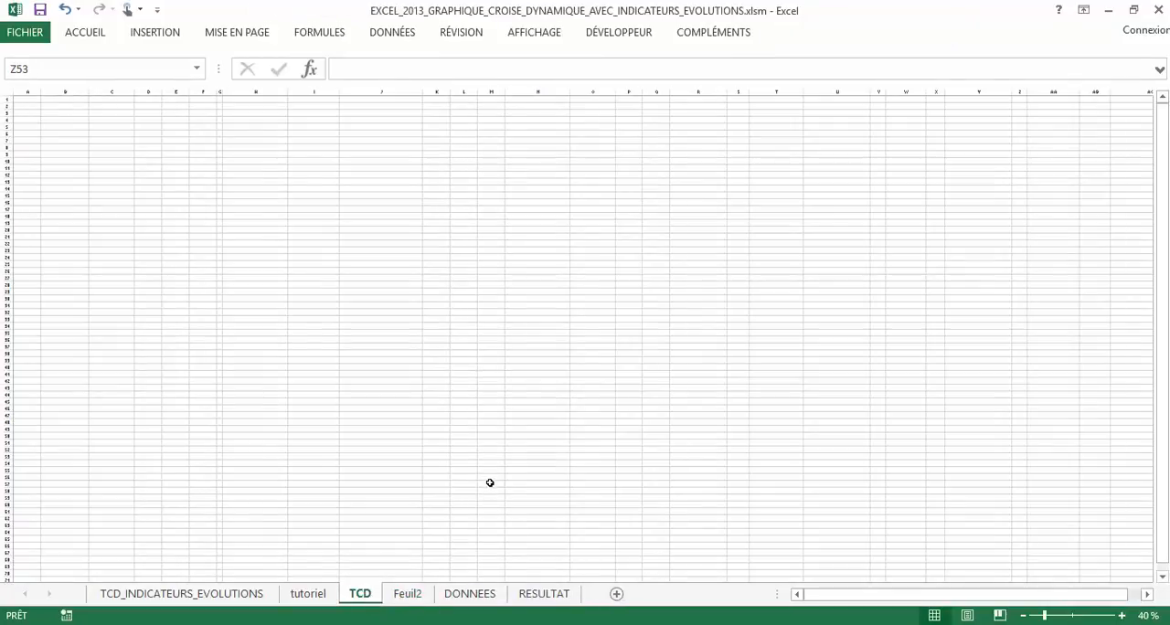
left_click(546, 595)
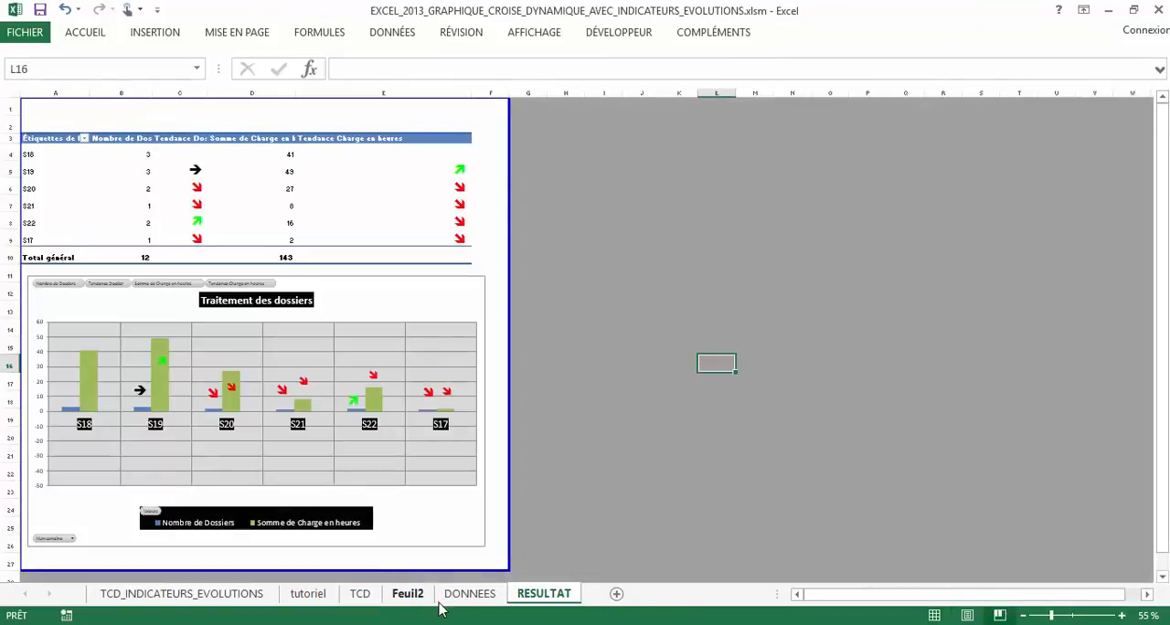
left_click(469, 594)
left_click(409, 595)
left_click(469, 594)
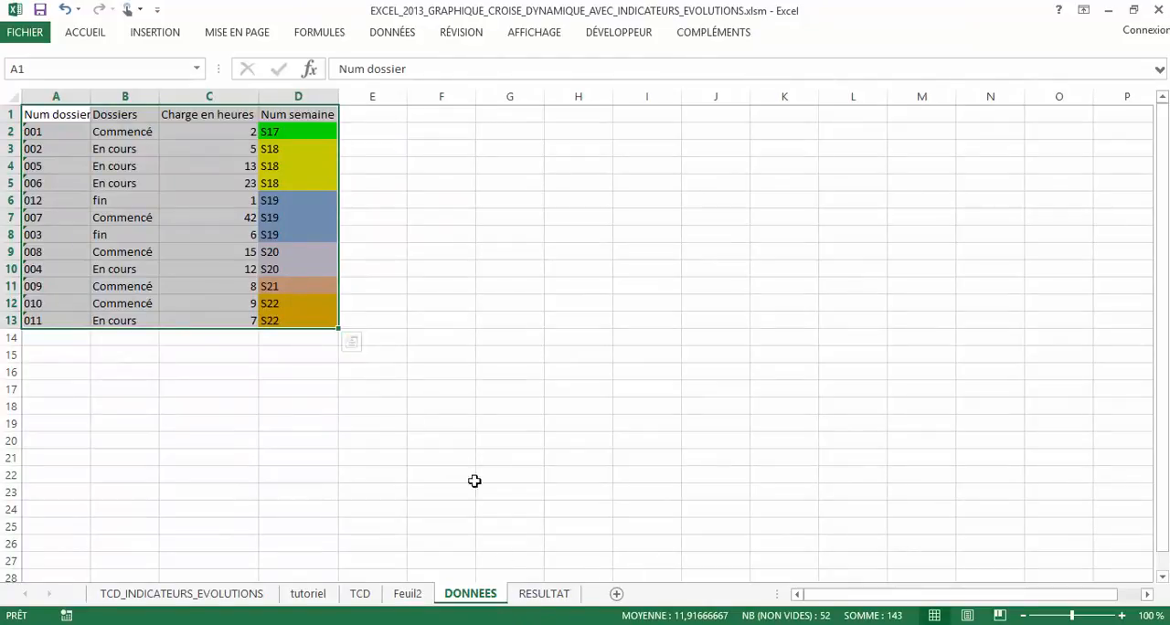
Examine the Num semaine column and the full source range A1:D13 on the DONNEES sheet
left_click(295, 133)
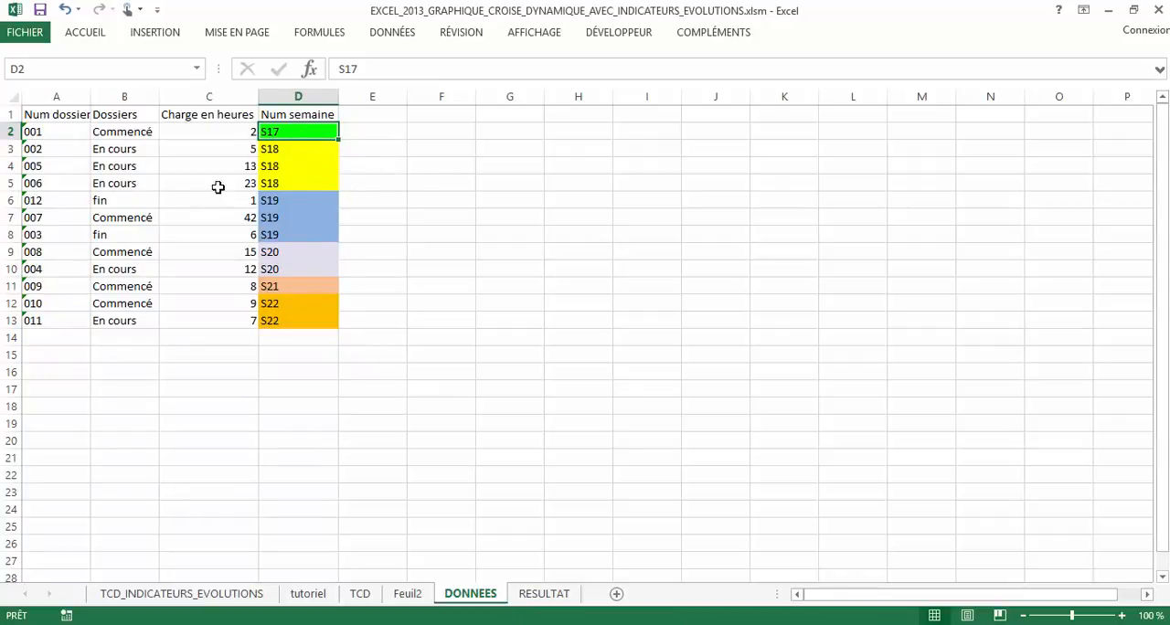
left_click_drag(295, 132, 280, 335)
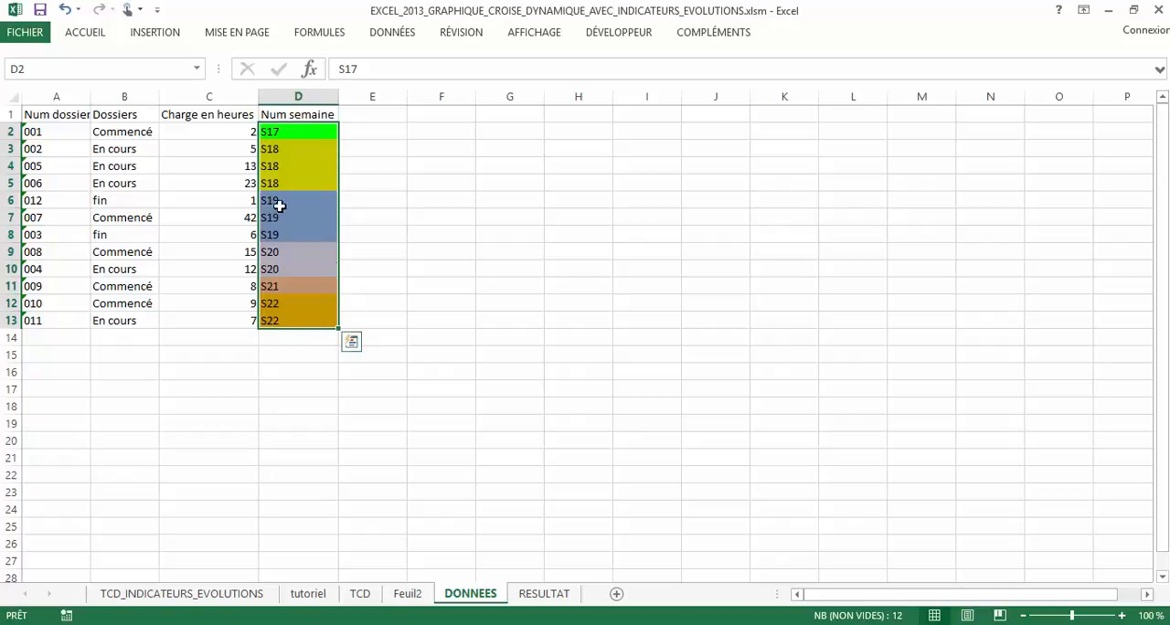
left_click(282, 134)
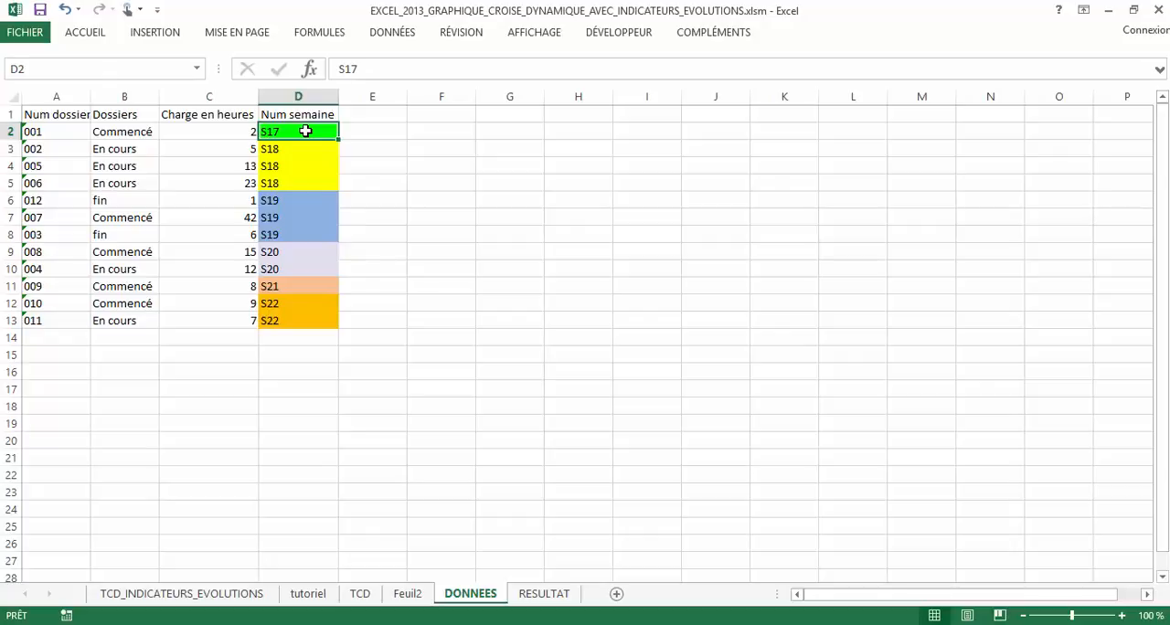
left_click_drag(65, 116, 291, 320)
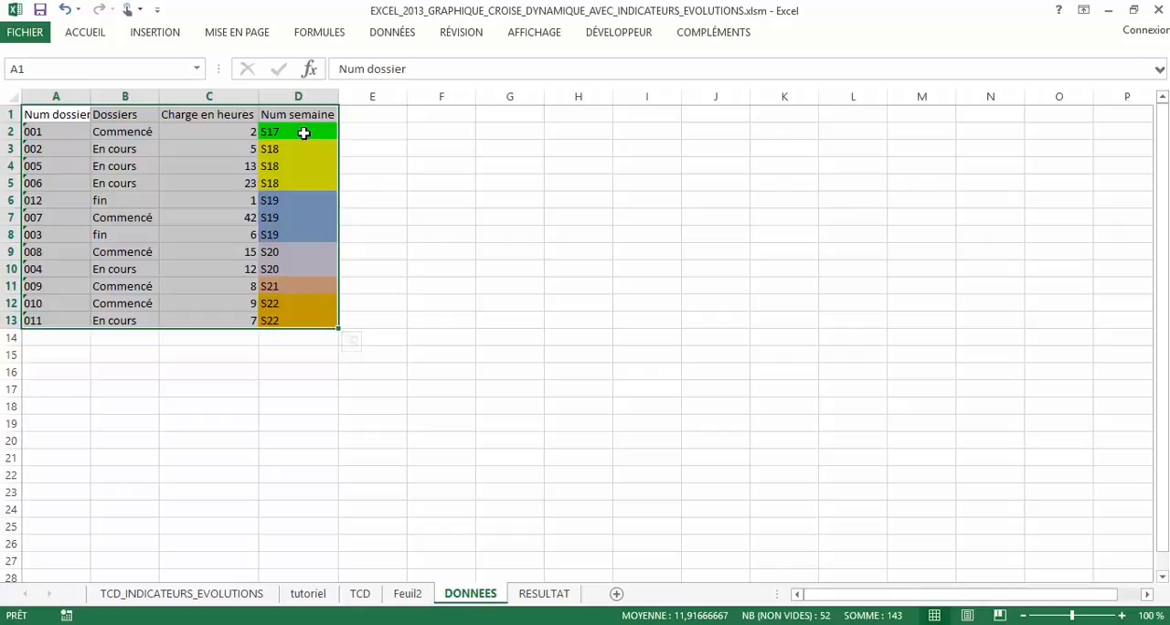
left_click(364, 131)
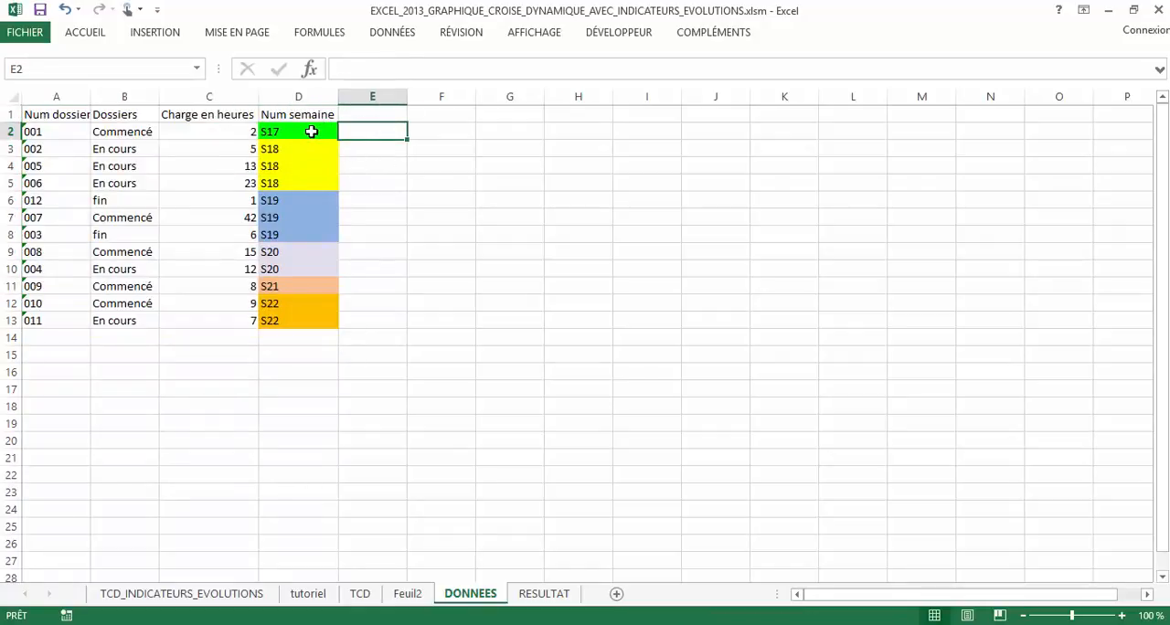
left_click_drag(286, 320, 69, 117)
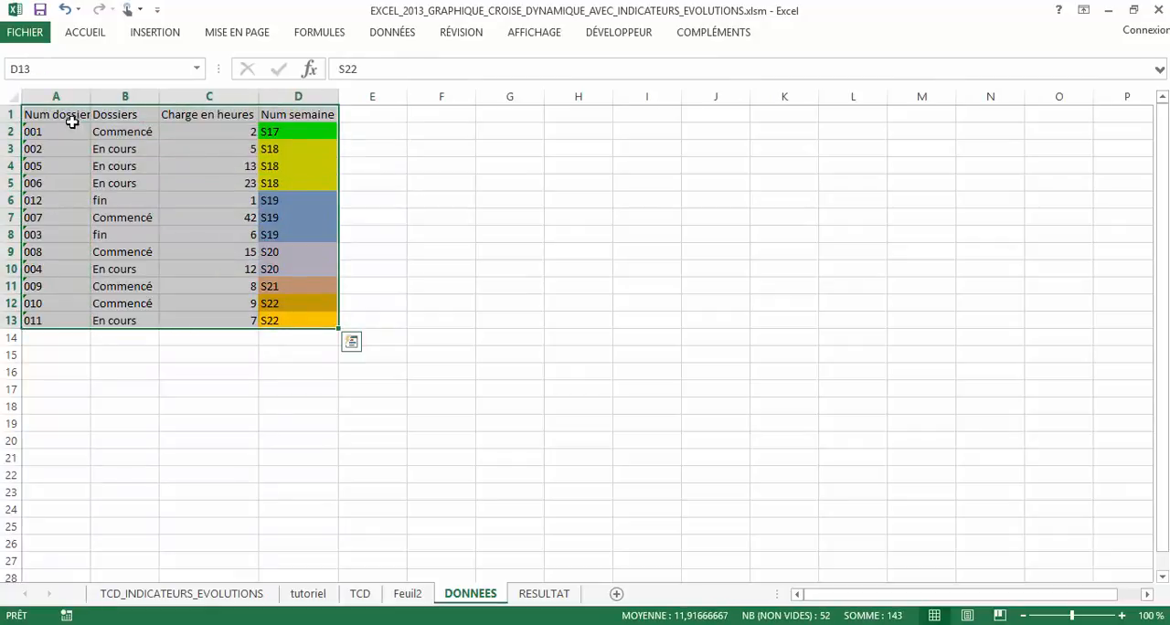
left_click(379, 130)
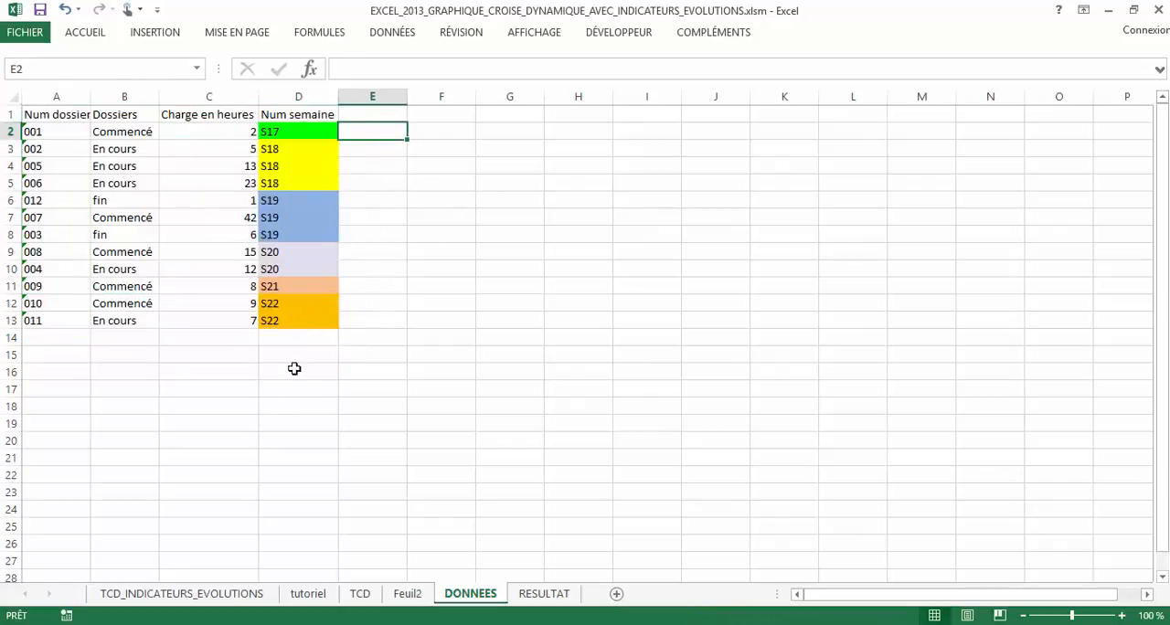
left_click_drag(305, 321, 46, 112)
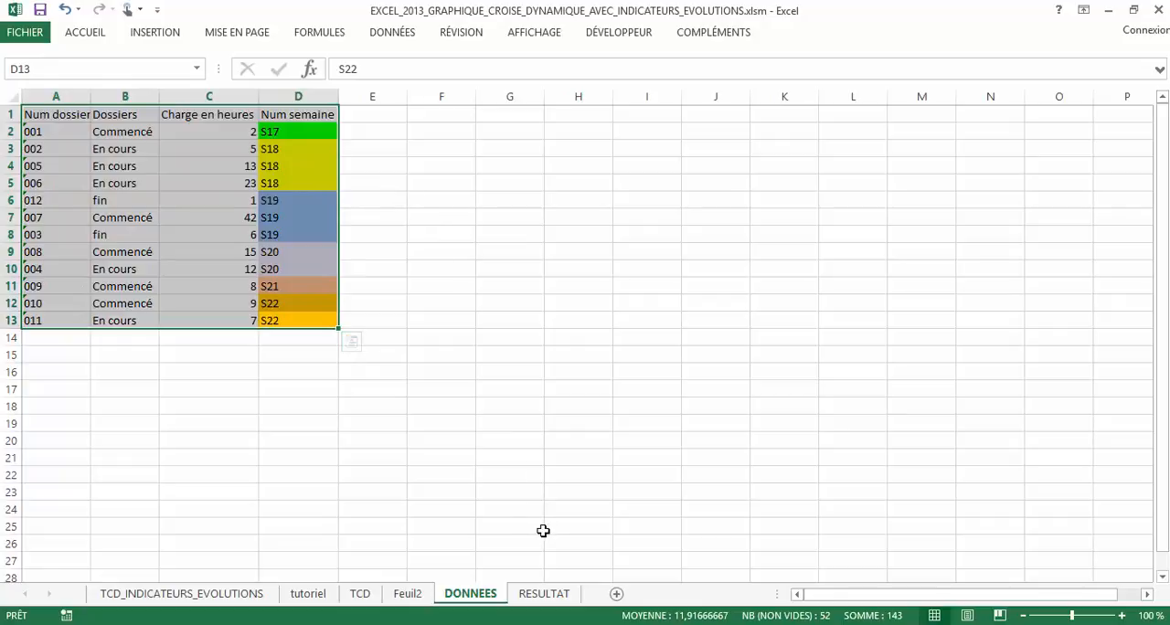
Examine the trend arrows and the Somme de Charge en heures series in the Traitement des dossiers chart on the RESULTAT sheet
left_click(543, 594)
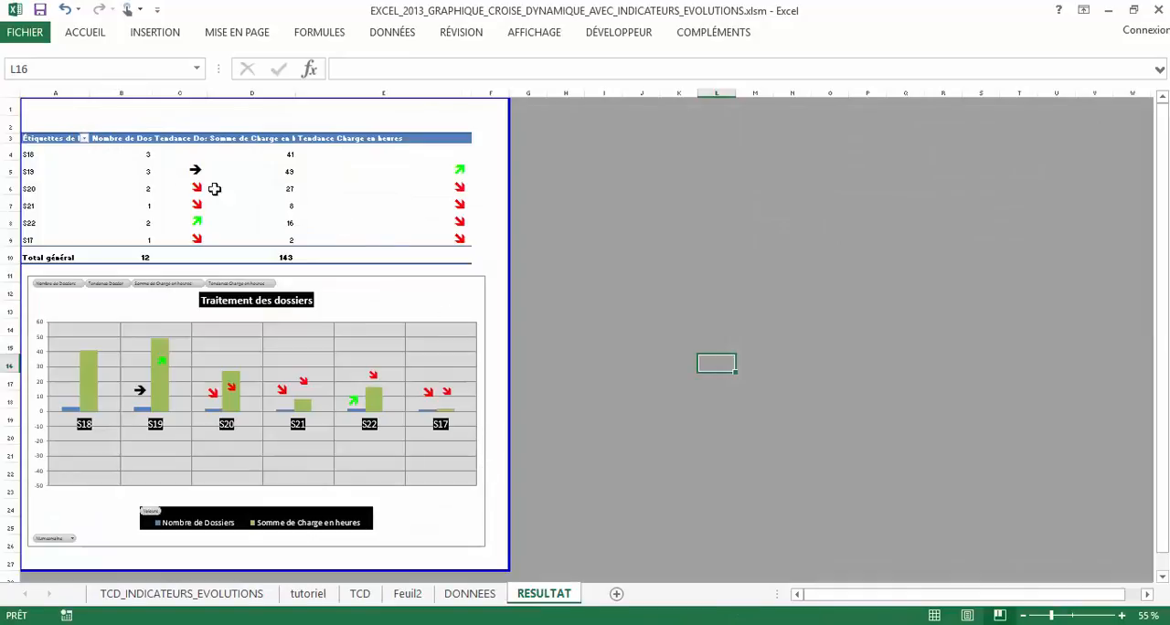
scroll(280, 269, "up", 1, "ctrl")
scroll(515, 368, "down", 1)
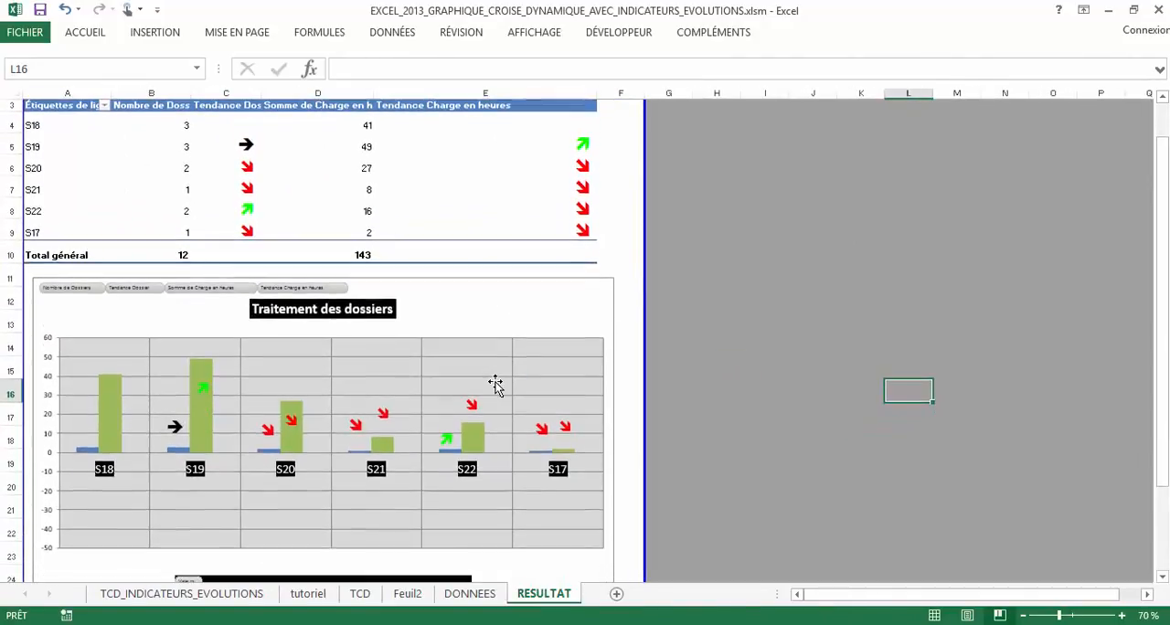
scroll(495, 384, "down", 2)
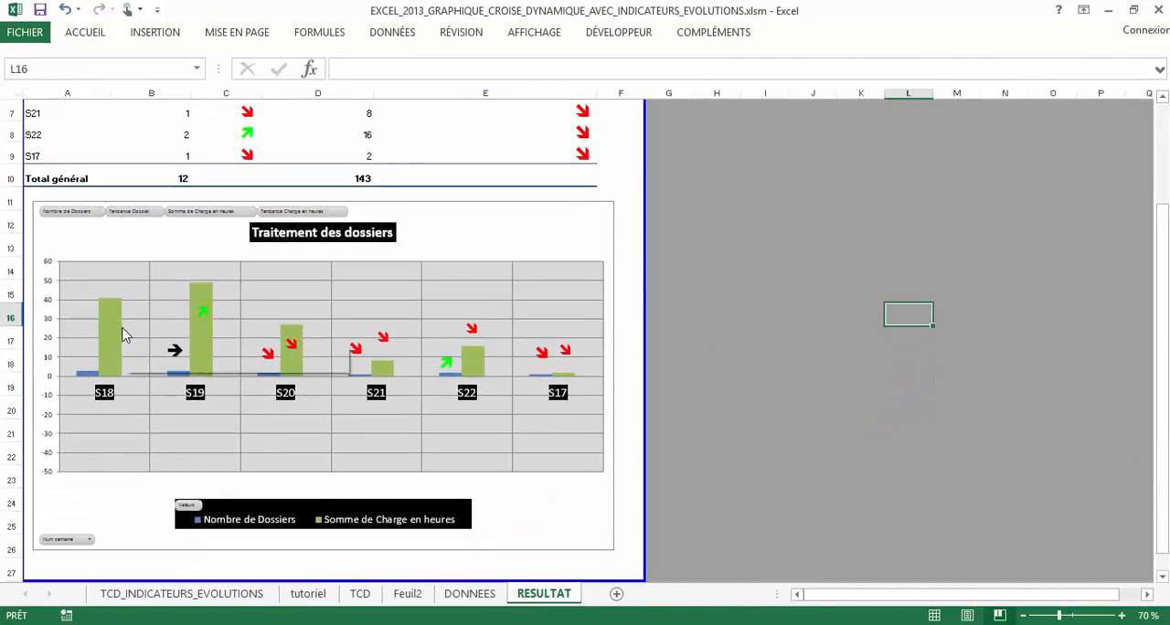
left_click(121, 334)
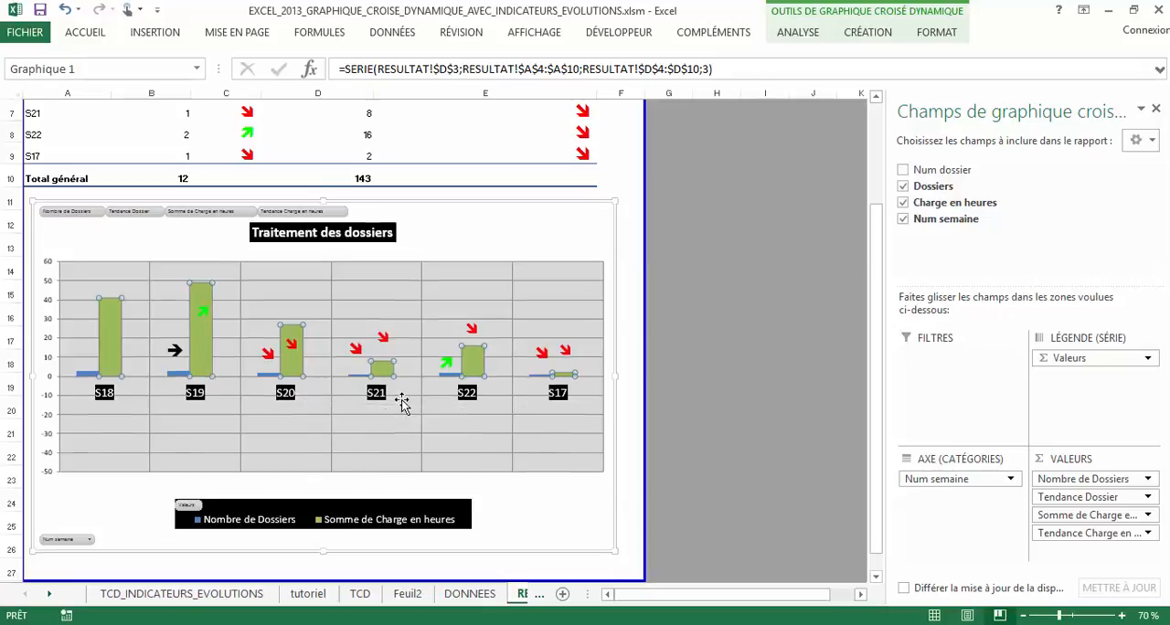
scroll(384, 407, "up", 2)
Delete the Feuil2 worksheet containing the empty pivot table
left_click(470, 593)
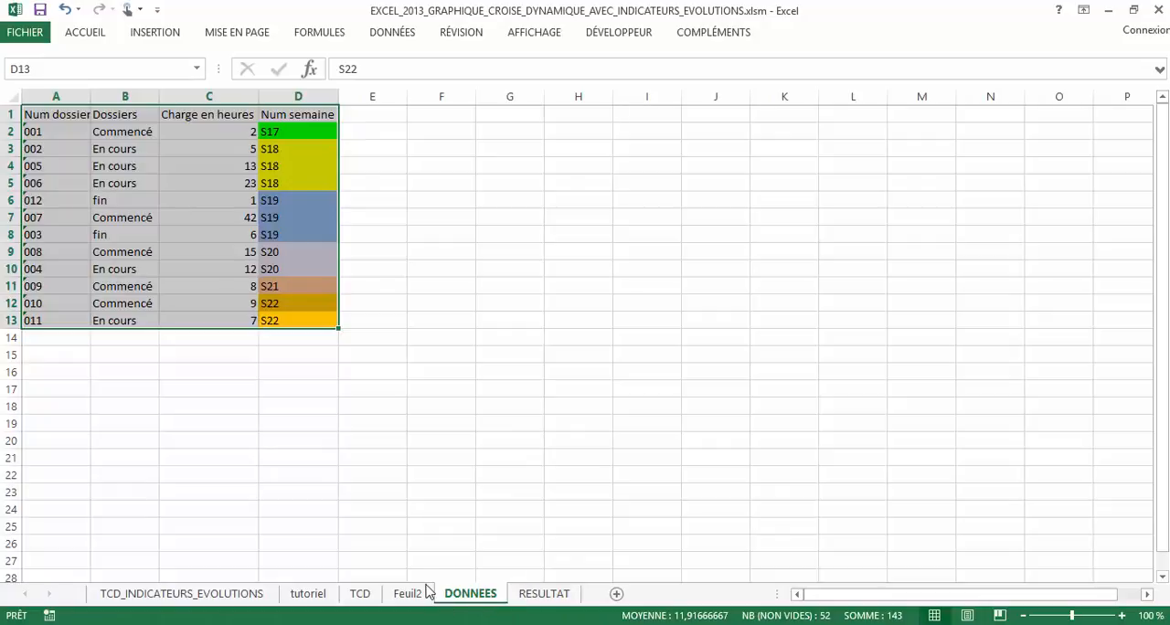
left_click(368, 596)
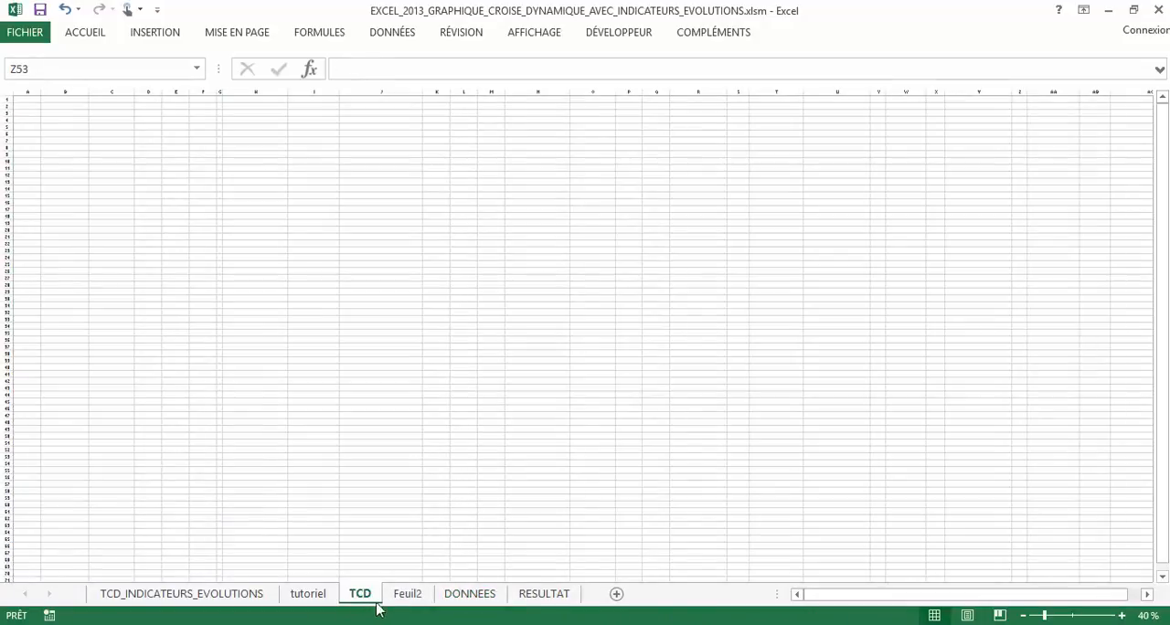
left_click(407, 594)
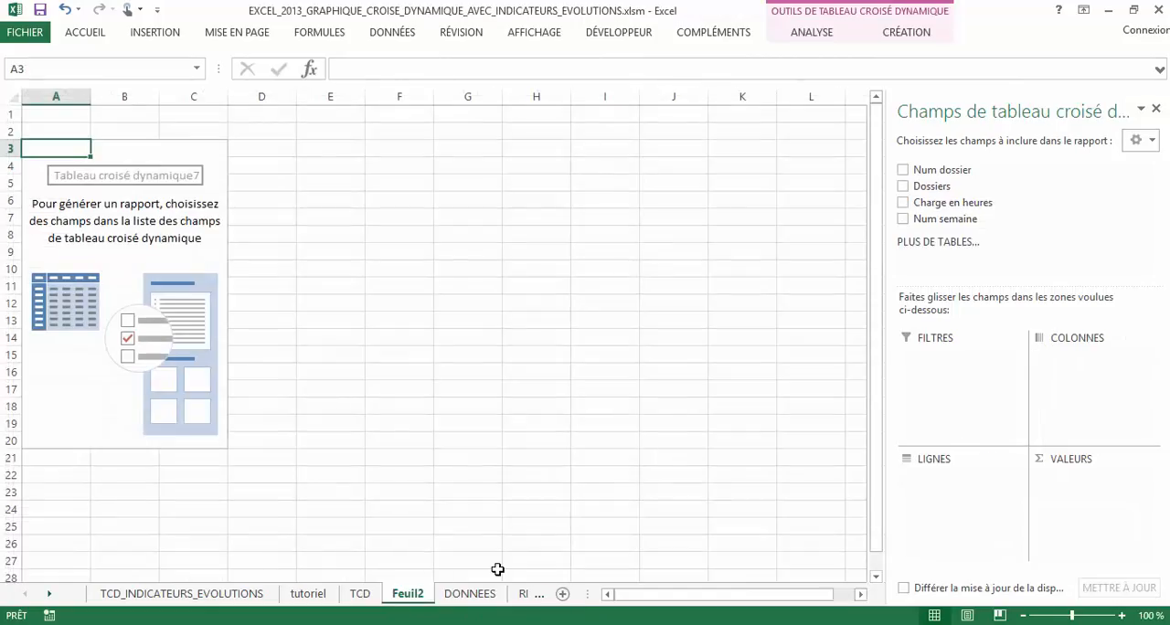
right_click(423, 595)
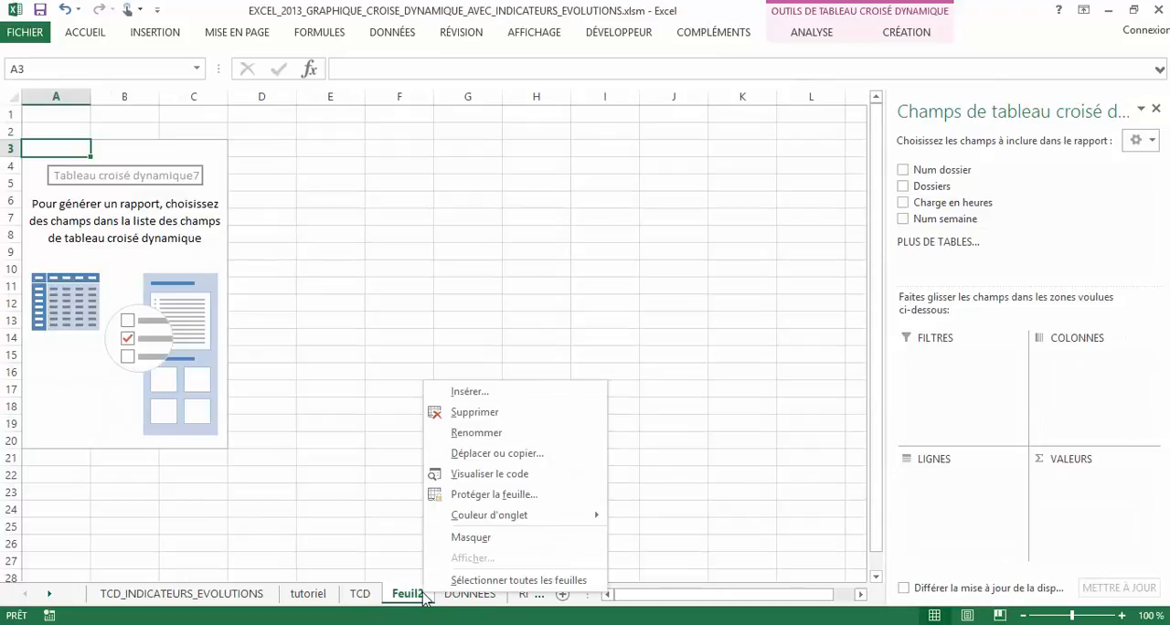
left_click(514, 411)
left_click(525, 364)
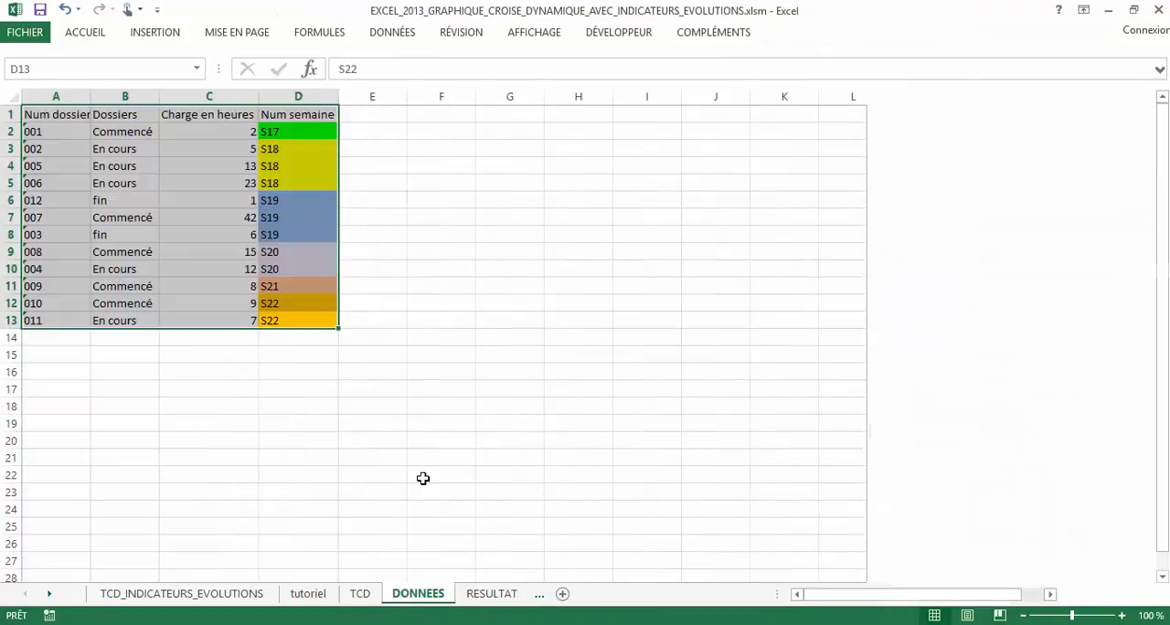
Check the TCD and DONNEES sheets, and inspect the S21 workload cell in the RESULTAT pivot table
left_click(362, 594)
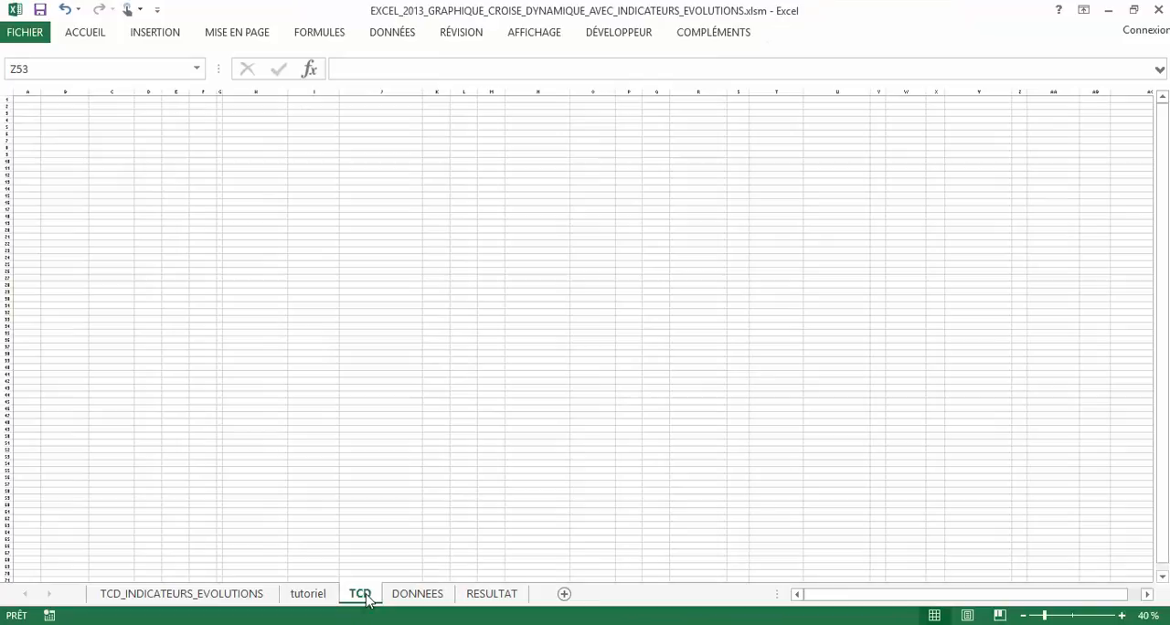
left_click(417, 594)
left_click(499, 594)
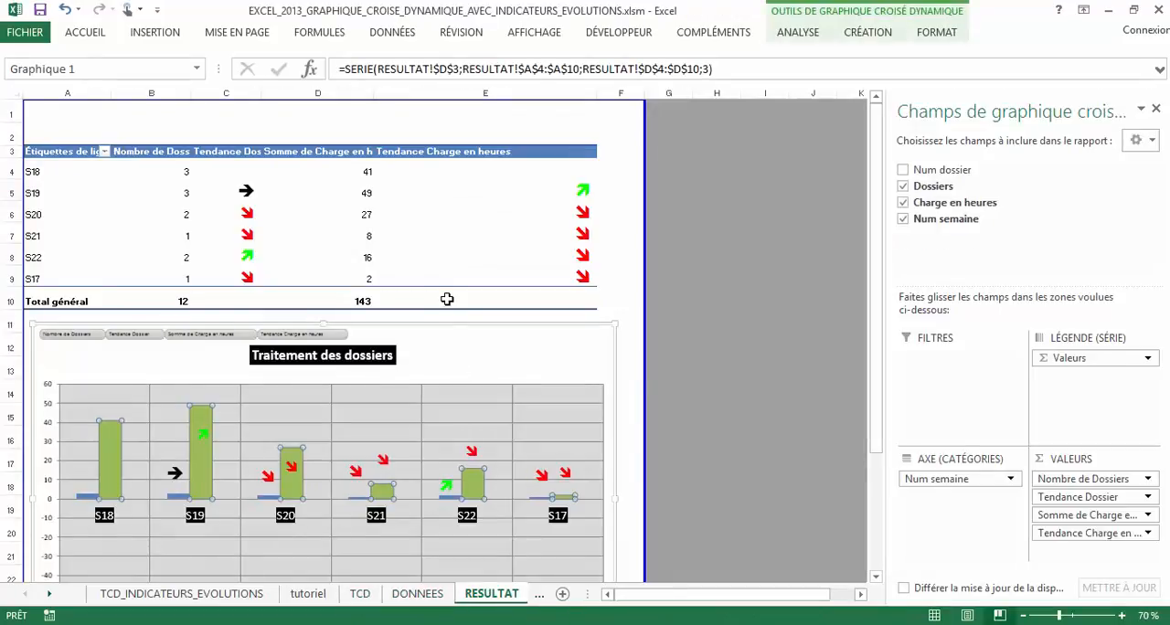
left_click(370, 234)
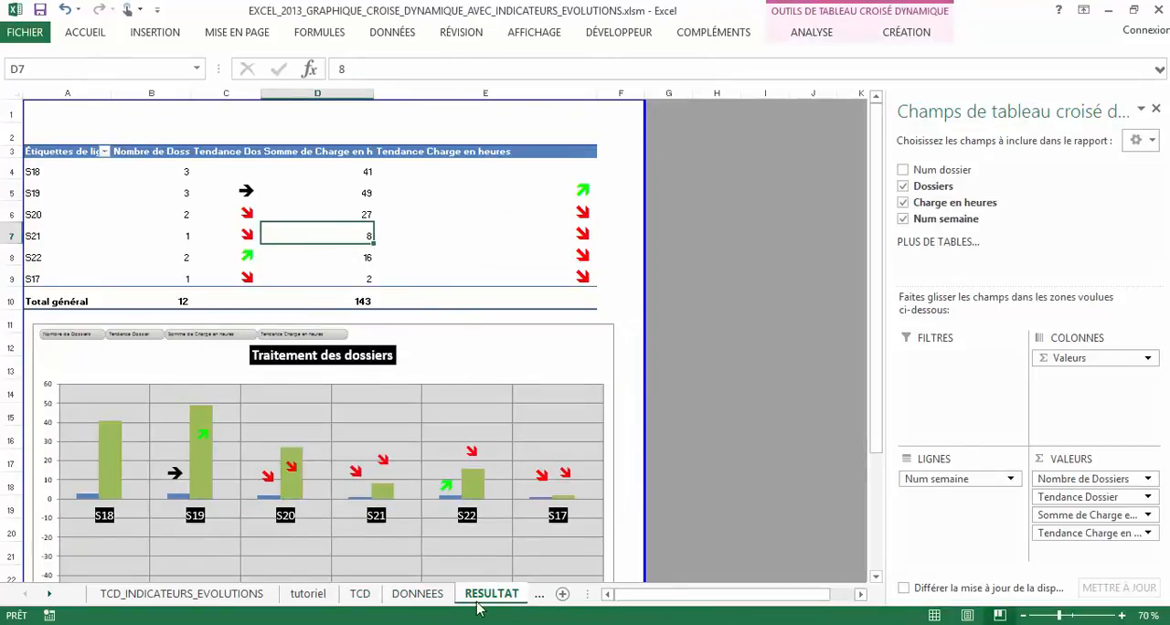
left_click(418, 594)
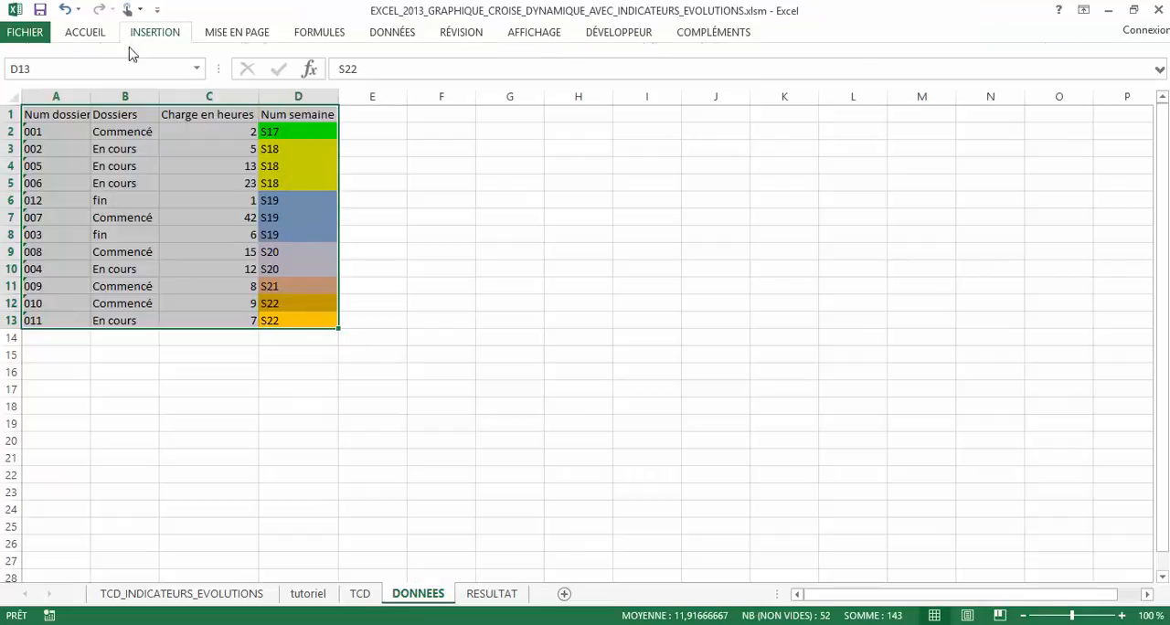
left_click(153, 32)
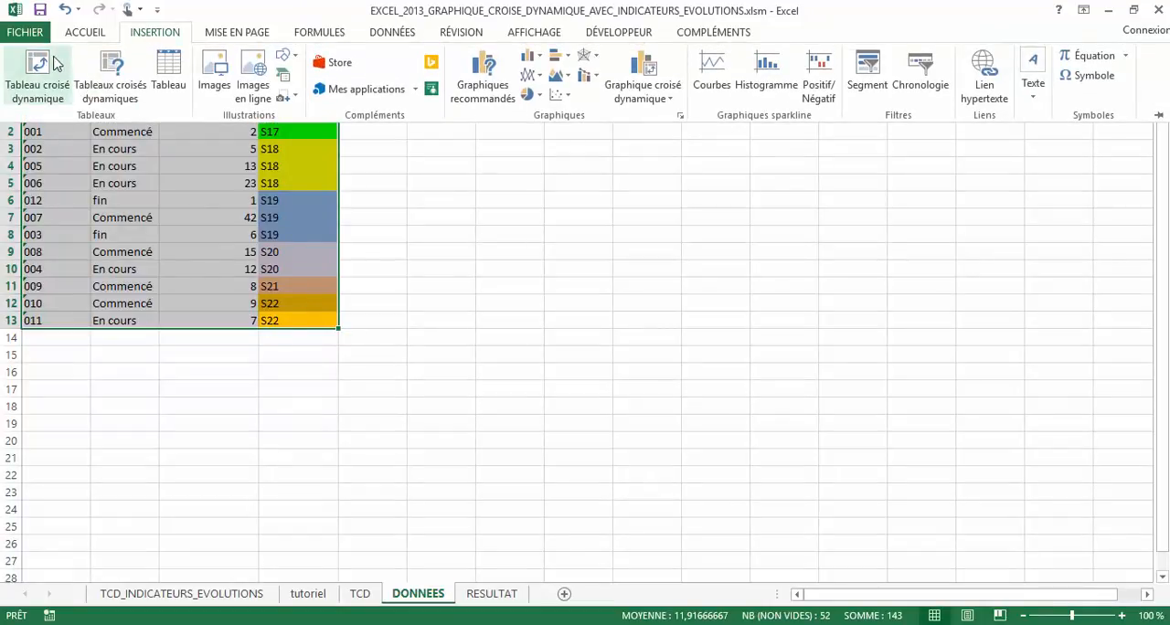
left_click(37, 77)
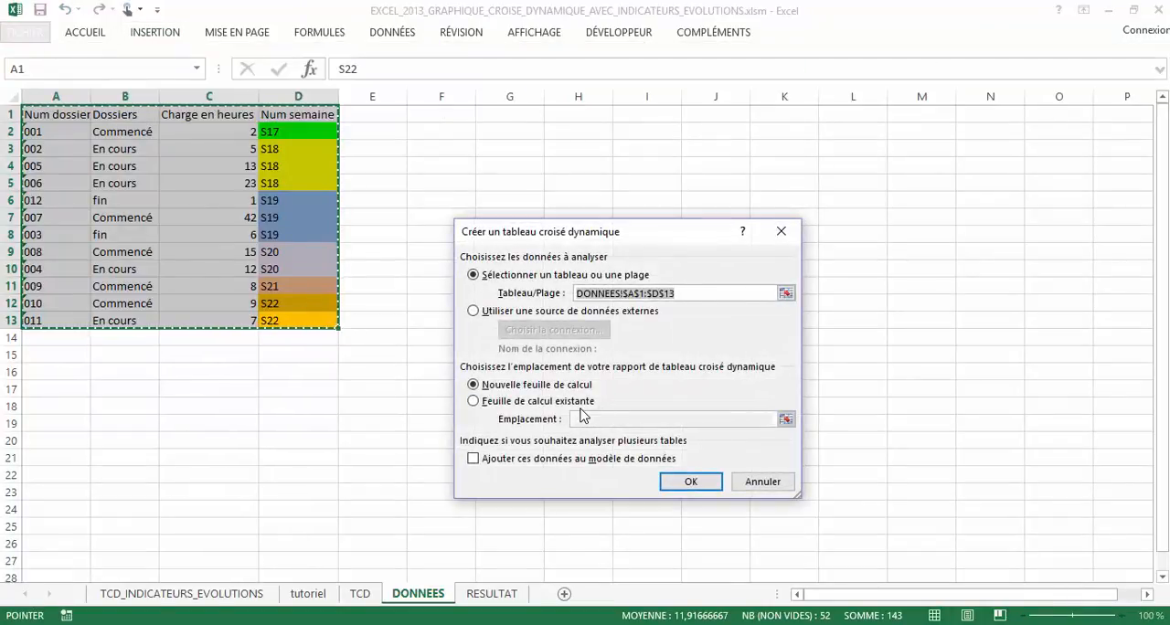
left_click(761, 481)
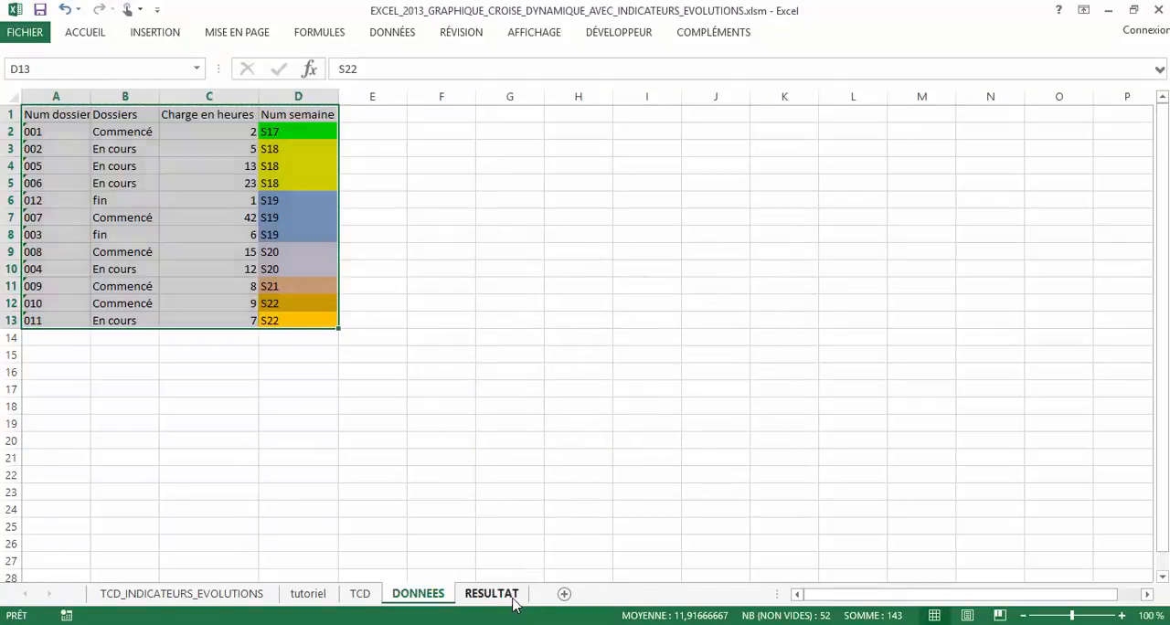
Select the whole pivot table A3:E10 on the RESULTAT sheet and review how its fields are arranged
left_click(512, 595)
left_click_drag(40, 151, 570, 303)
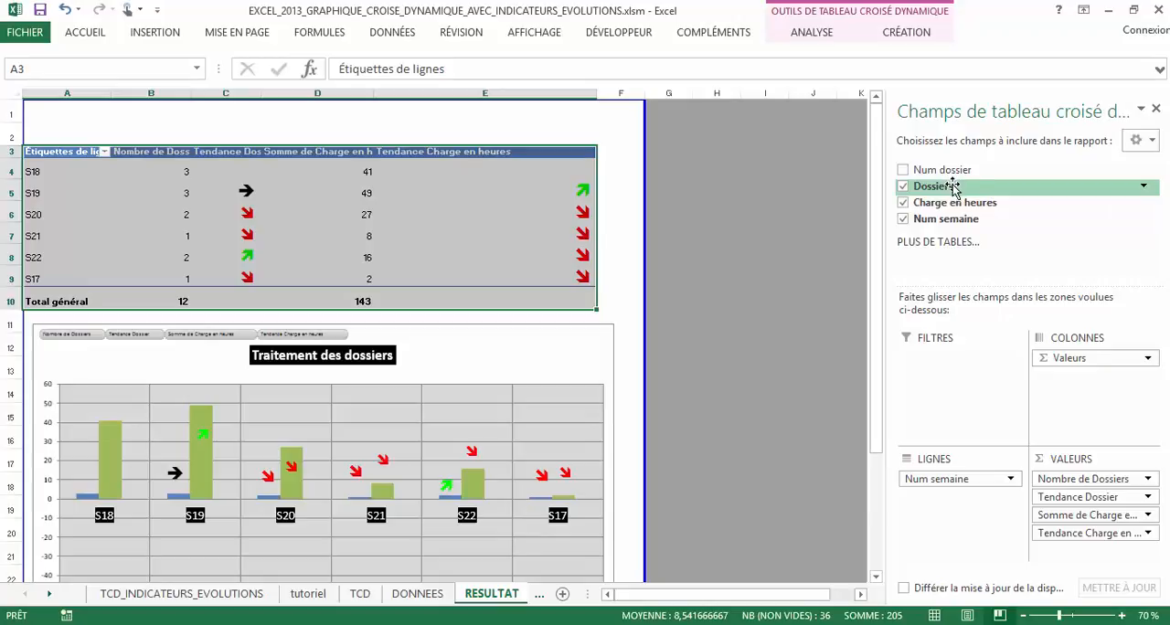
left_click_drag(953, 187, 1069, 270)
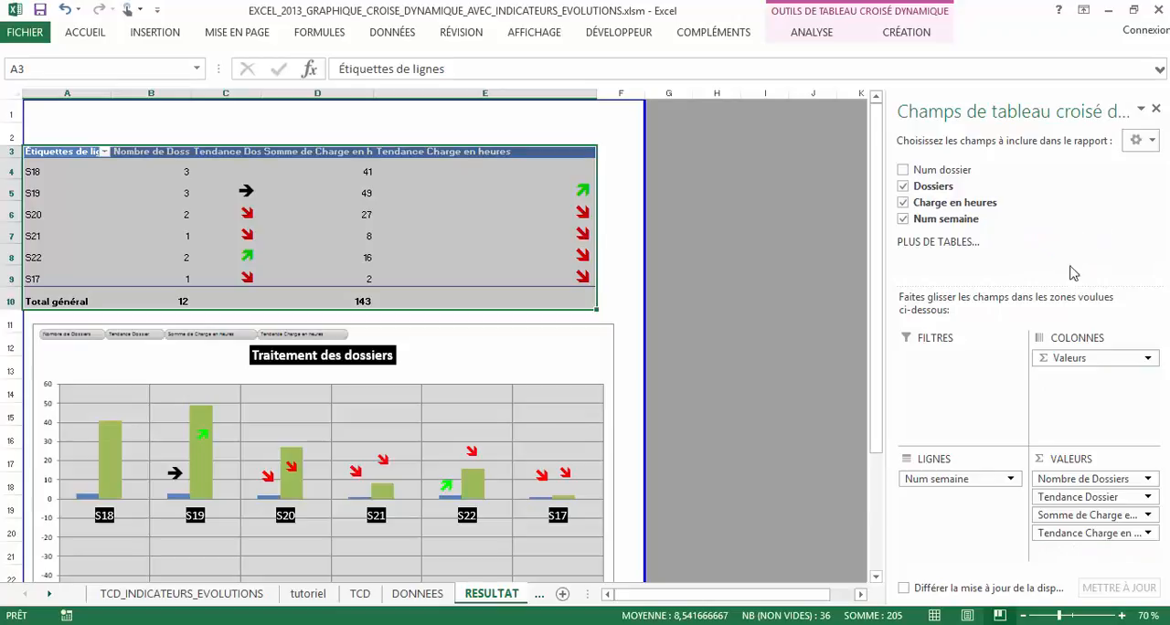
Open the value field settings of Tendance Dossier and summarize the field by Nombre
left_click(1122, 482)
left_click(1141, 498)
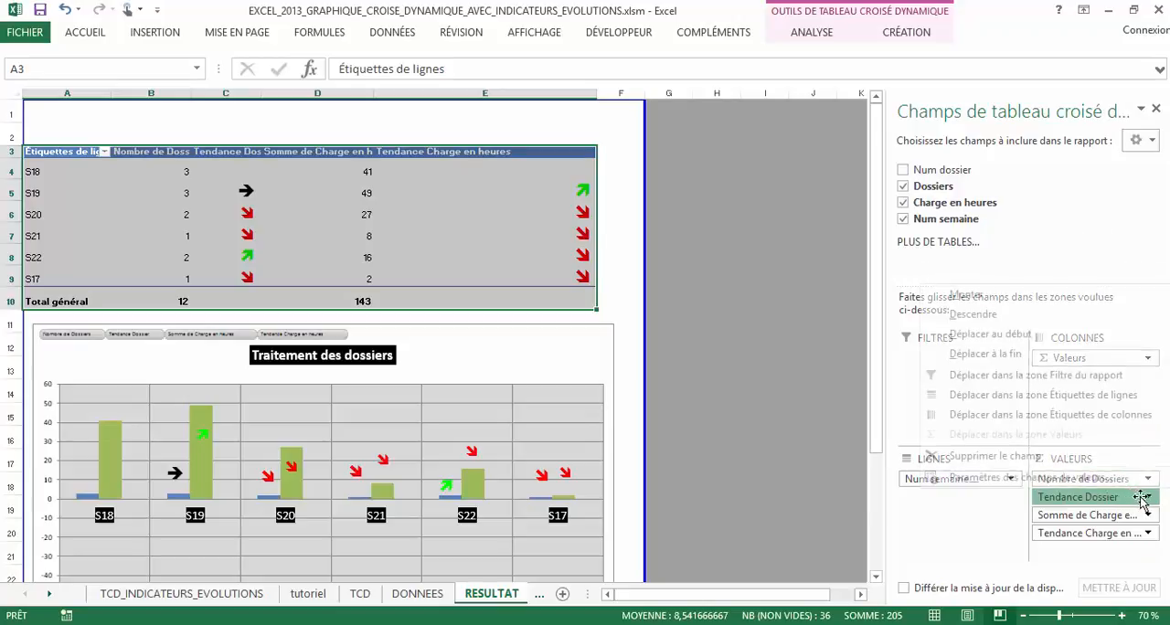
left_click(1141, 498)
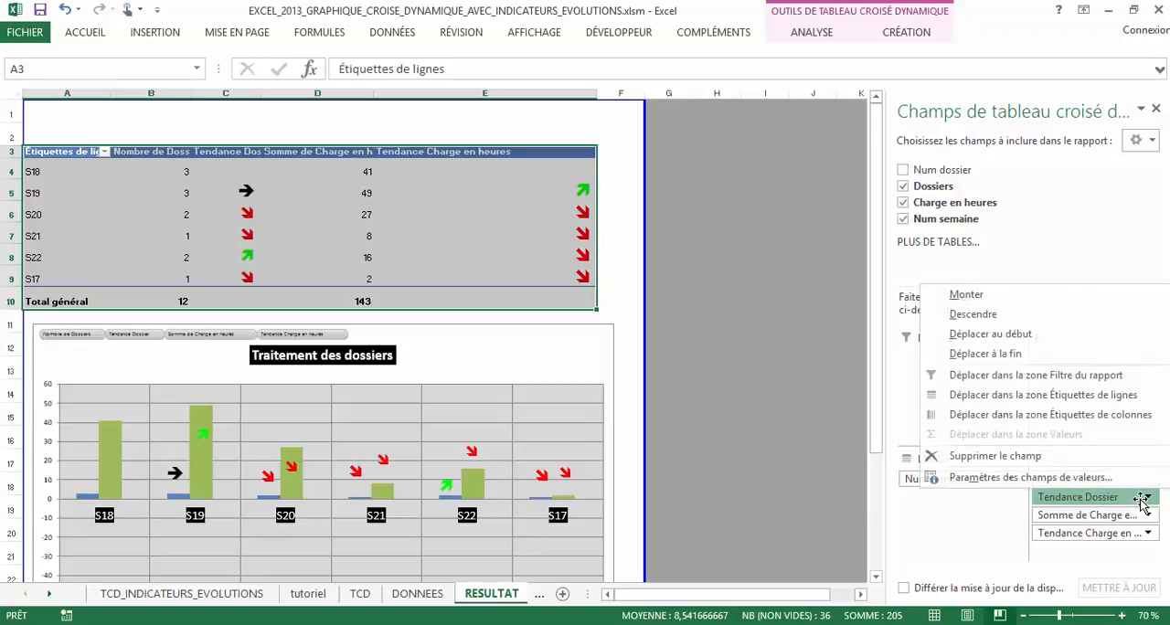
left_click(1051, 477)
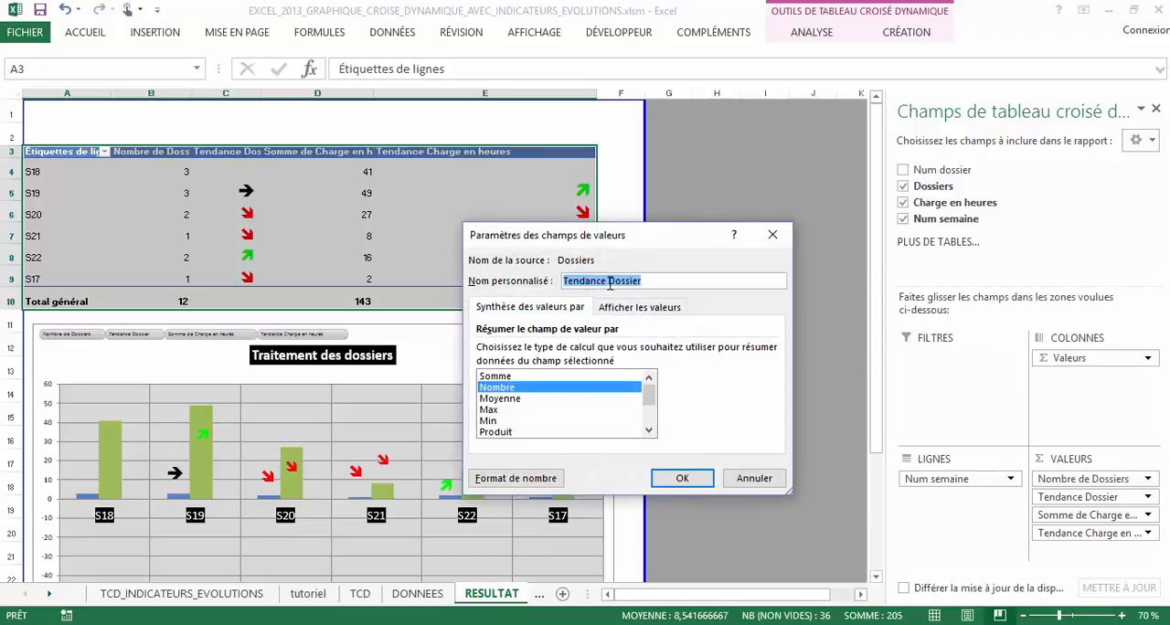
left_click_drag(649, 281, 552, 284)
left_click(519, 389)
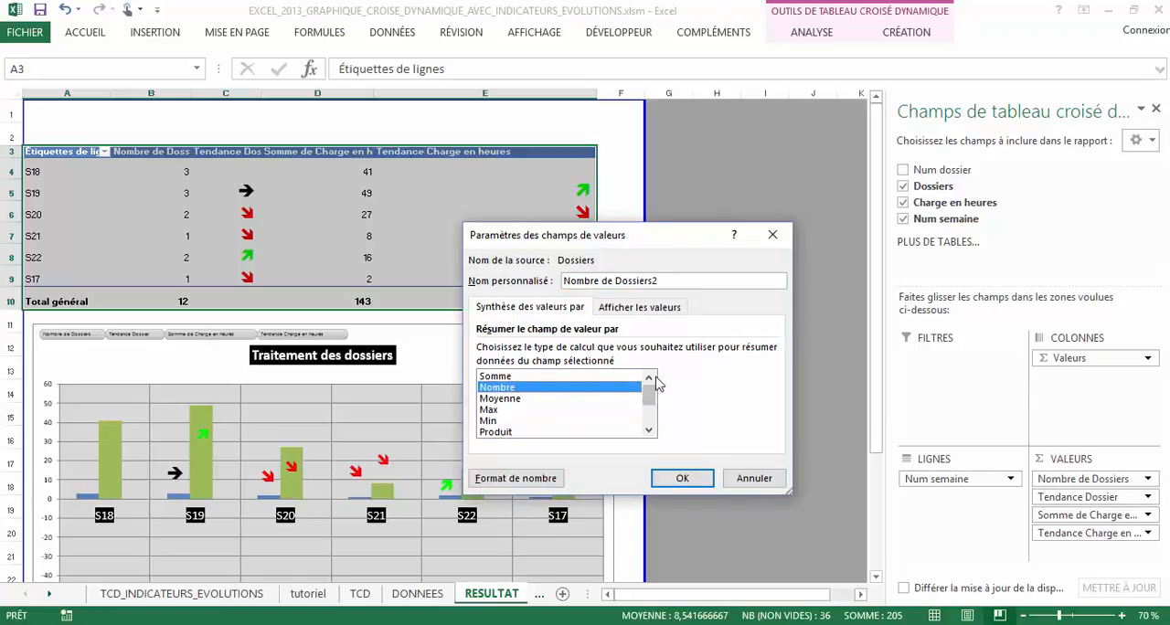
Show the field's values as Différence par rapport, with base field Num semaine and base item (précédent), and apply the settings
left_click(640, 307)
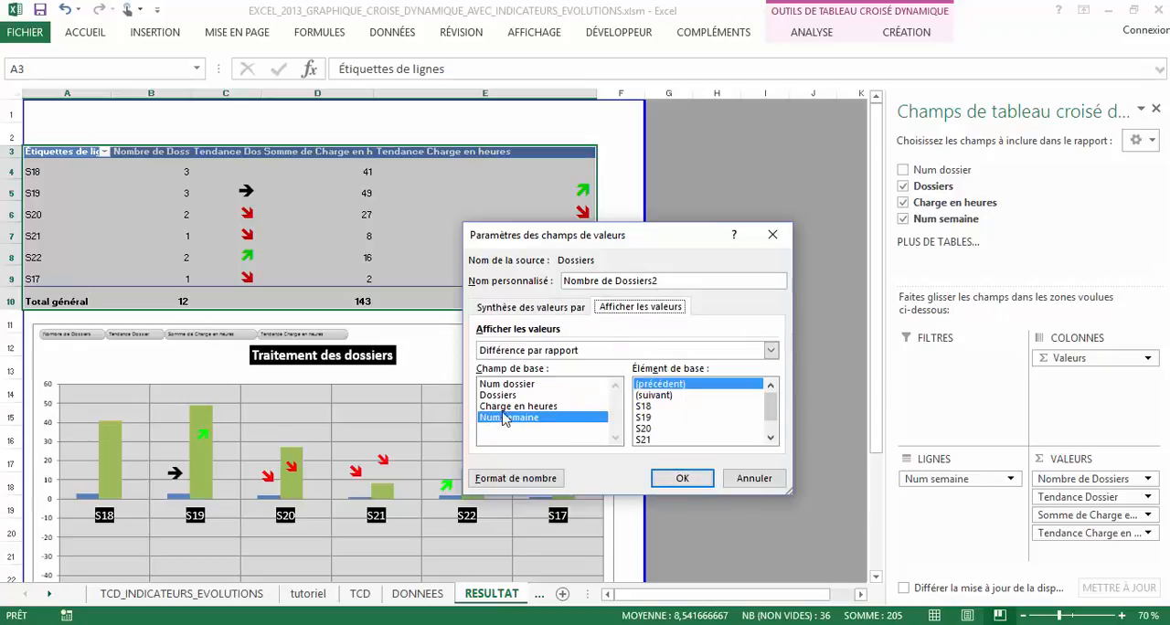
left_click(596, 351)
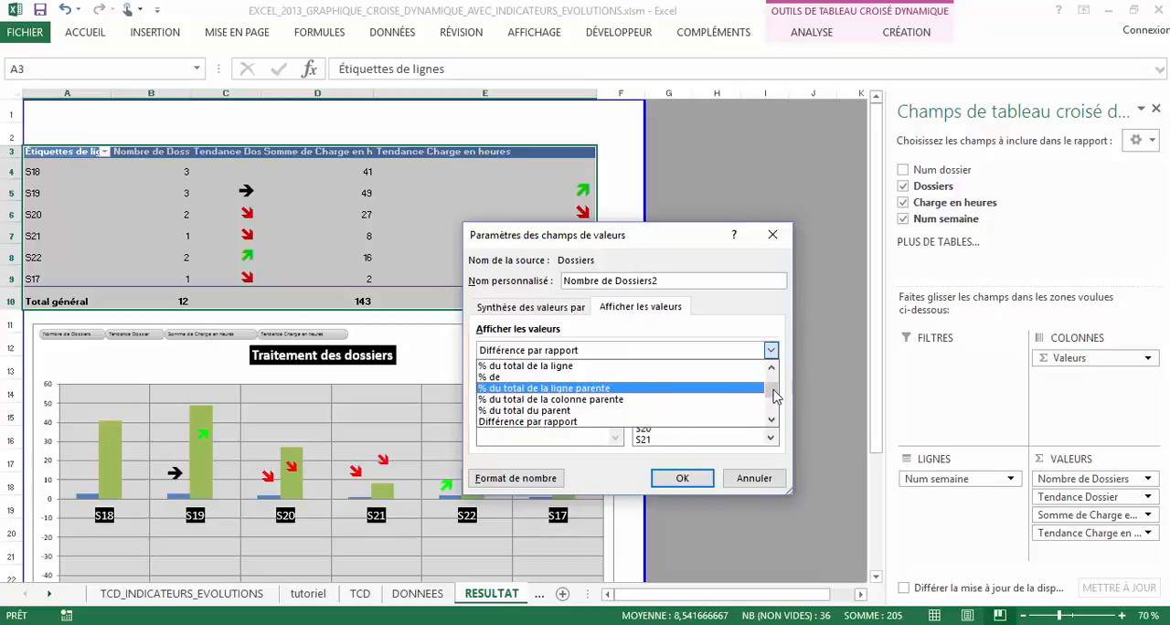
mouse_move(775, 388)
left_mouse_down()
mouse_move(773, 370)
mouse_move(774, 413)
mouse_move(772, 386)
mouse_move(773, 403)
left_mouse_up()
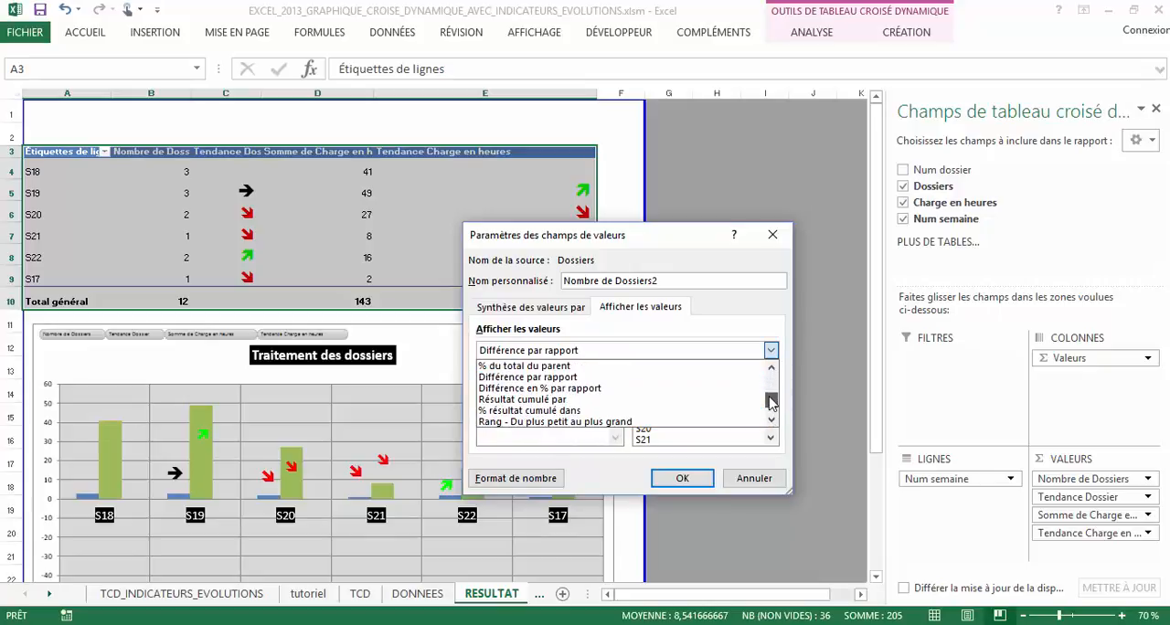
left_click(548, 377)
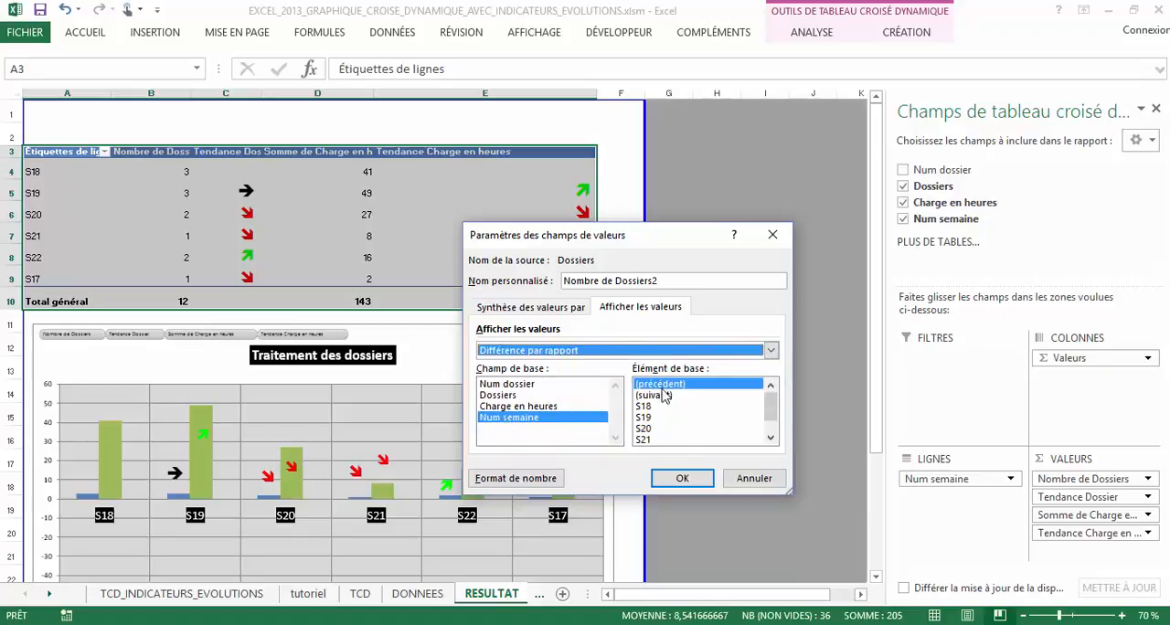
left_click(682, 479)
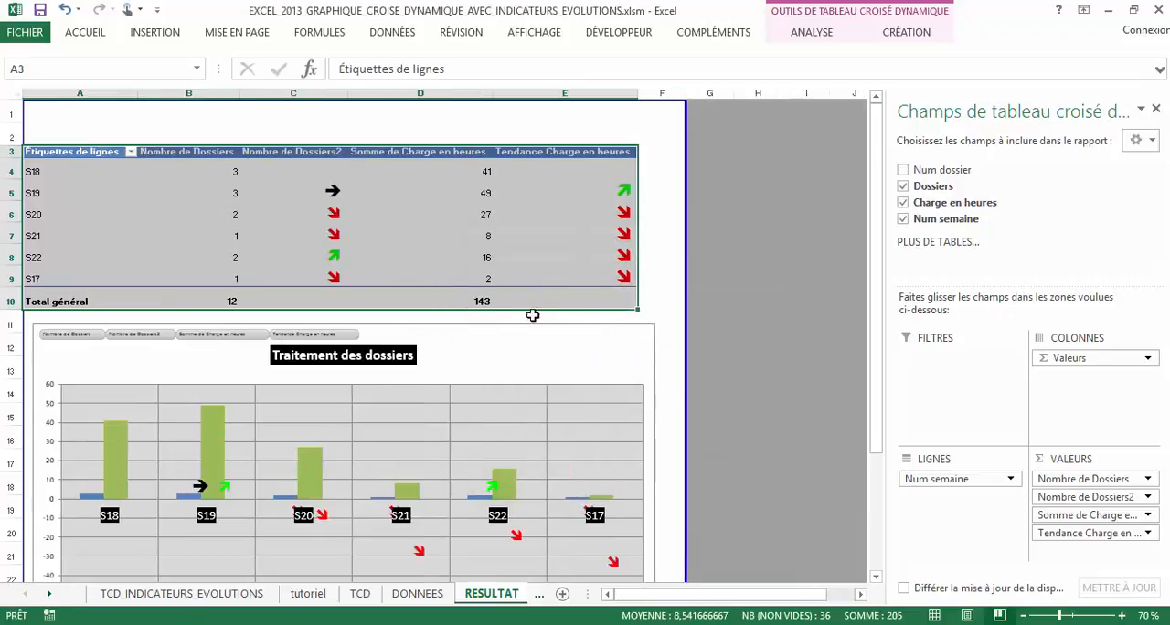
Compare the Nombre de Dossiers values for weeks S19 to S22 with the underlying differences behind their trend arrows
left_click(310, 190)
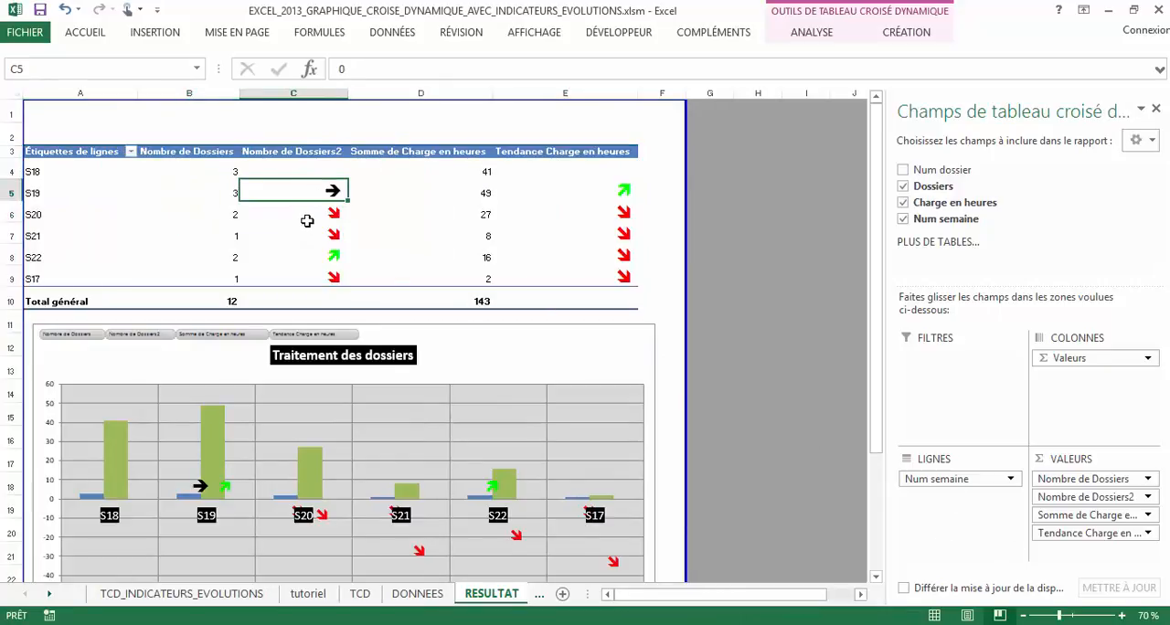
left_click(307, 217)
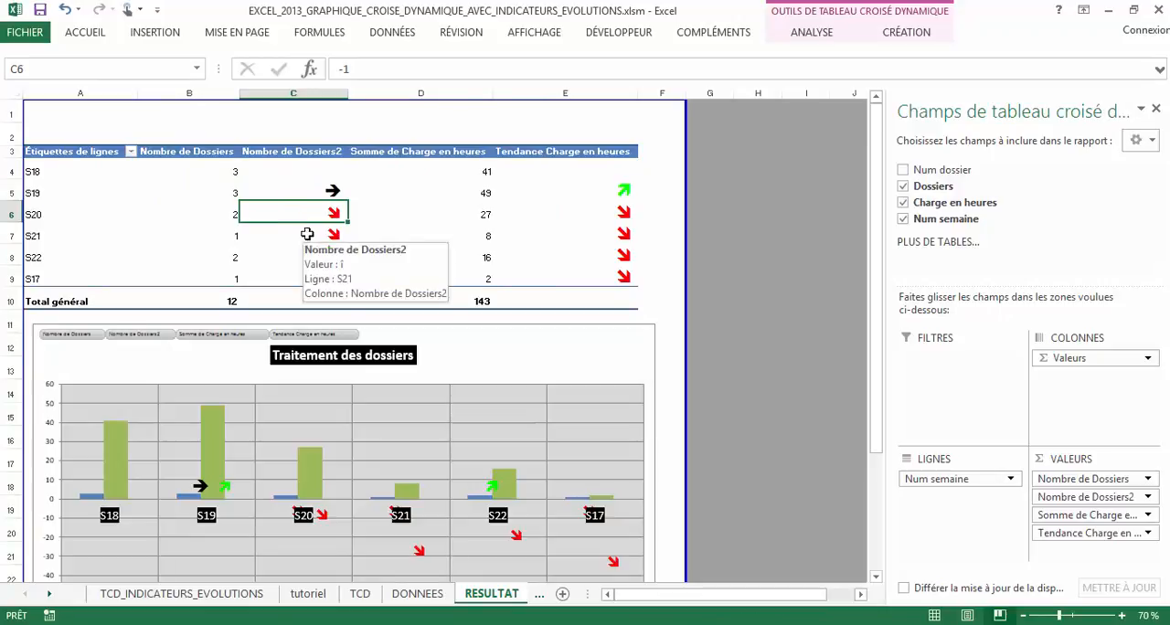
left_click(235, 196)
left_click(238, 217)
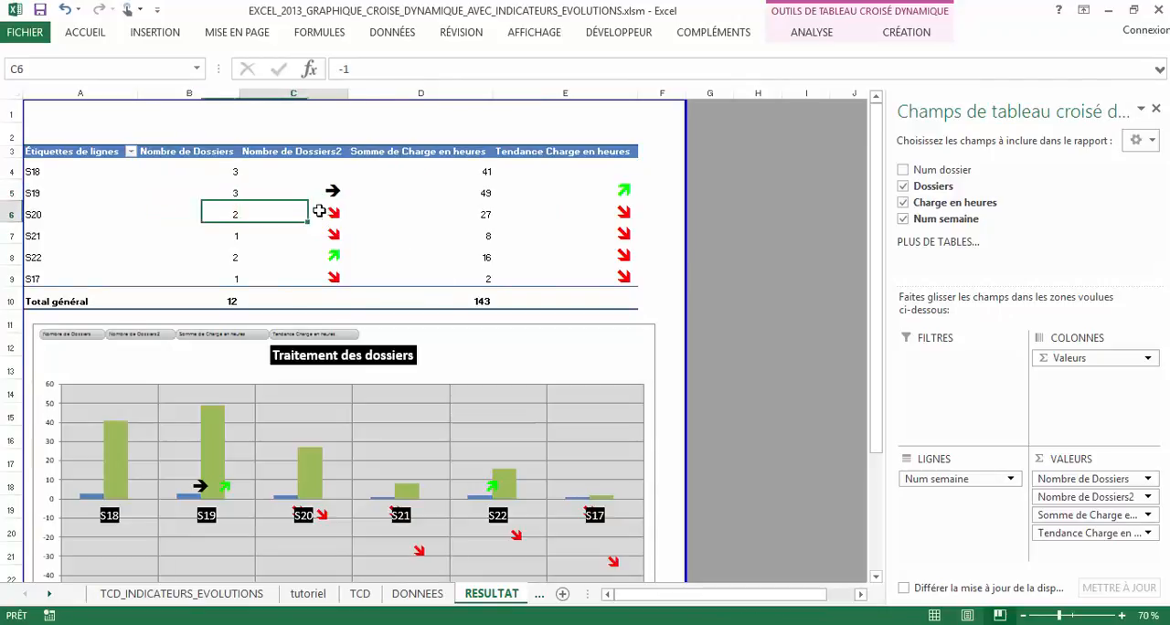
left_click(222, 235)
left_click(222, 216)
left_click(222, 235)
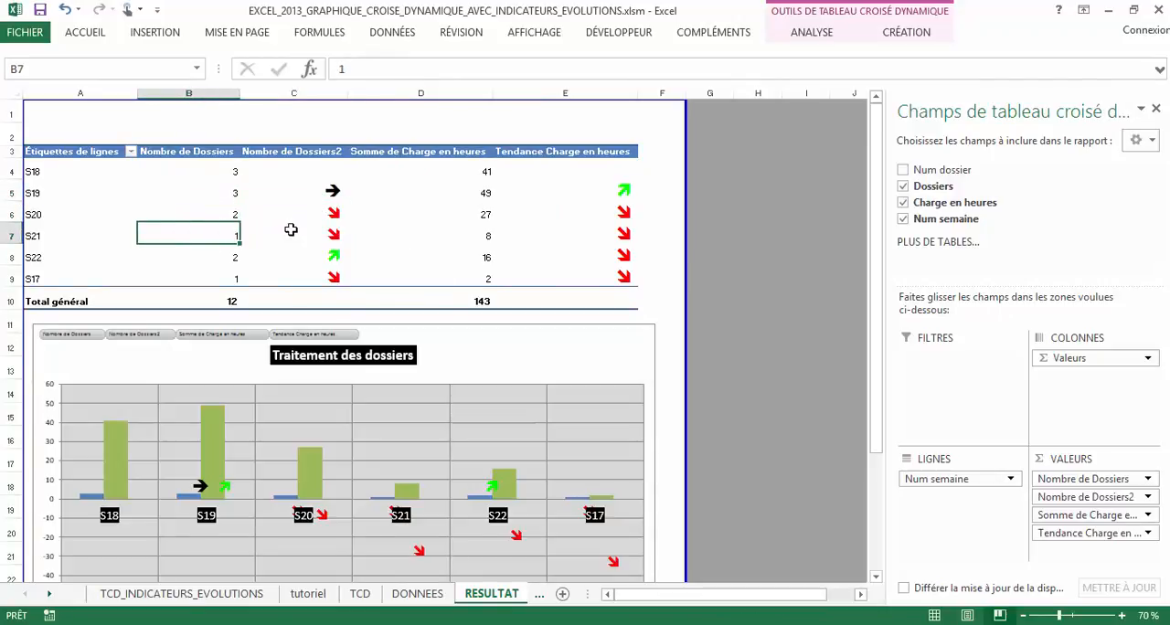
left_click(313, 217)
left_click(309, 234)
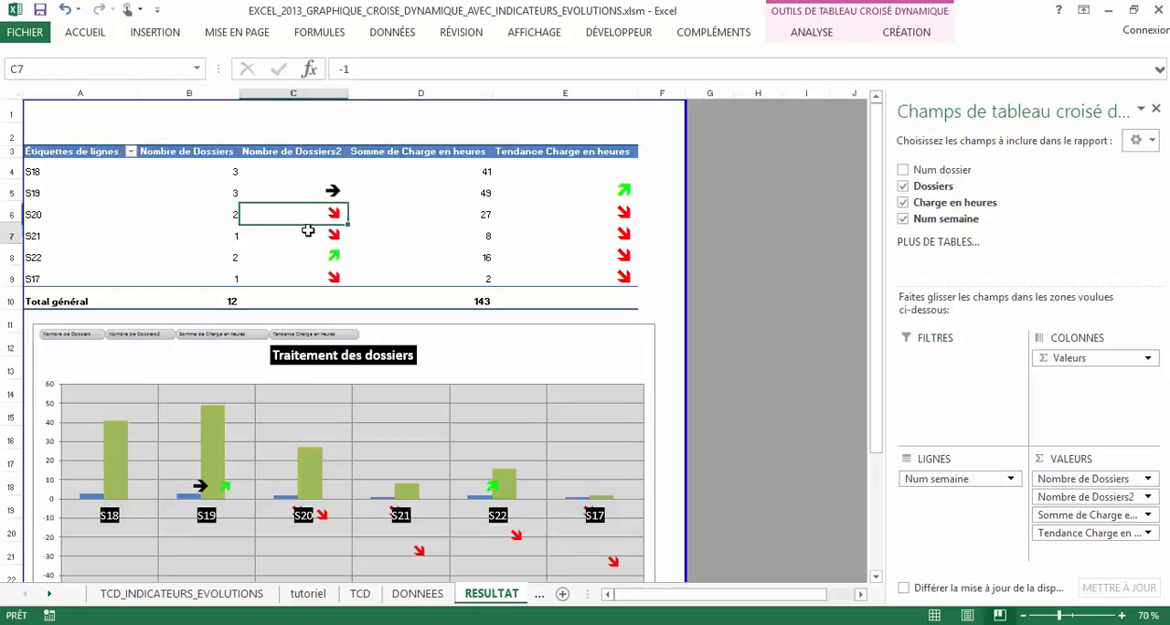
left_click(318, 256)
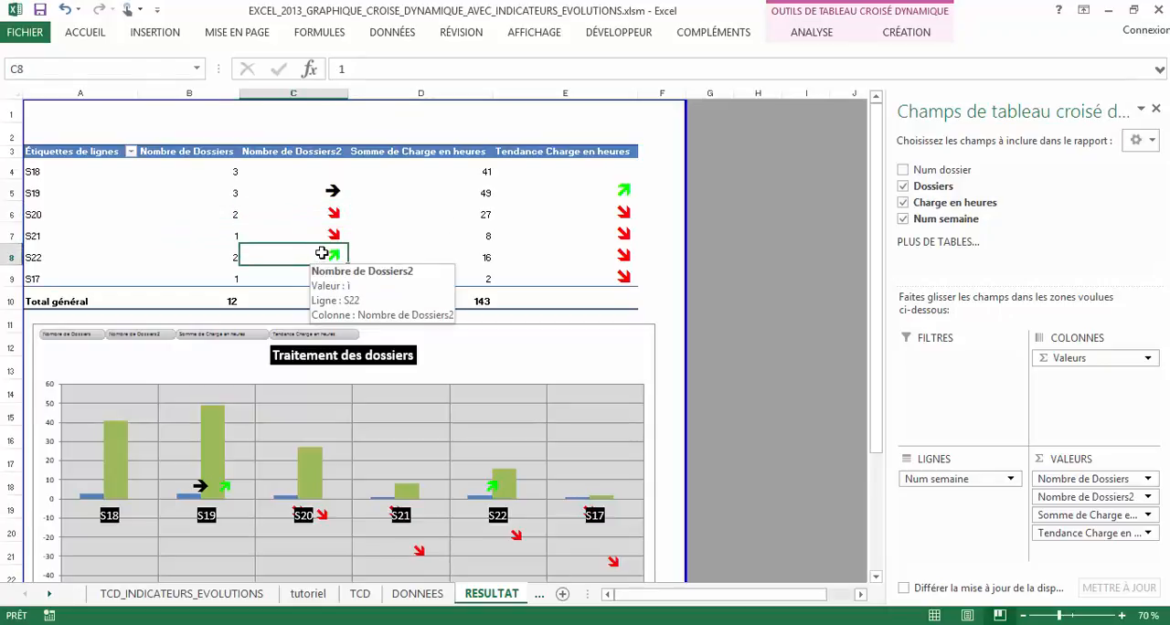
left_click(230, 235)
left_click(230, 261)
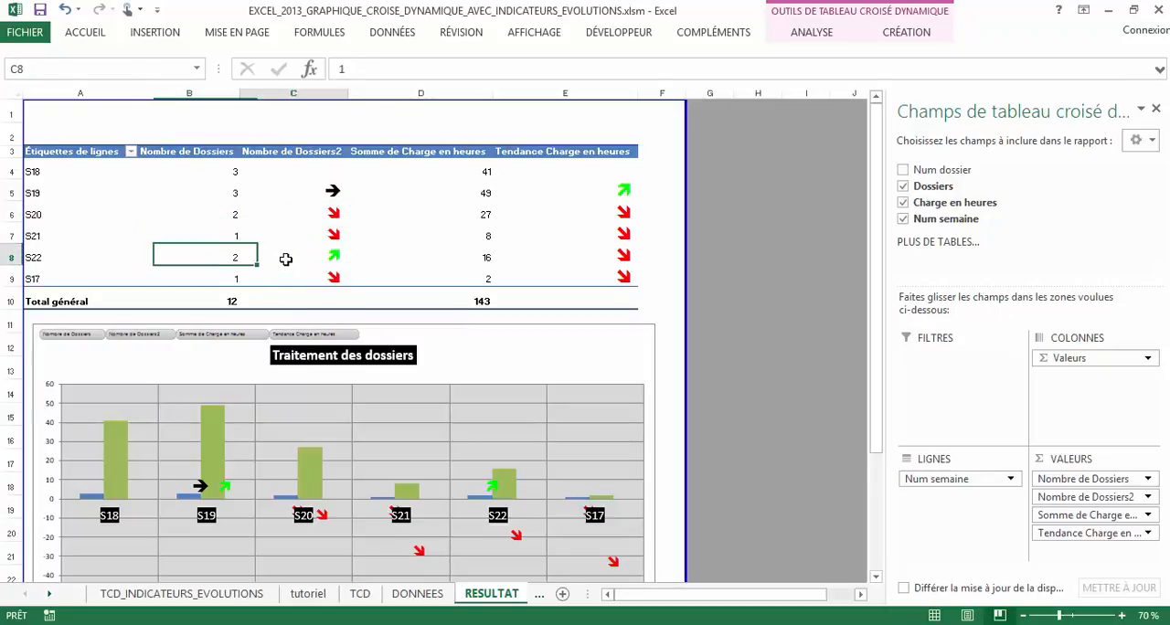
left_click(285, 259)
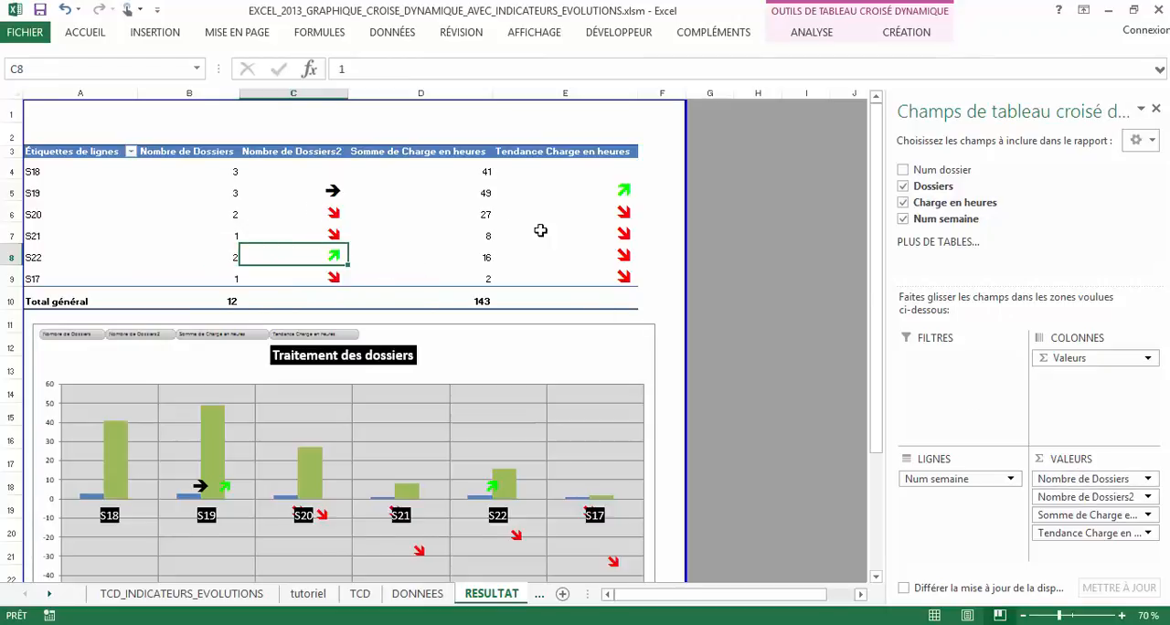
Set Tendance Charge en heures to show values as Différence par rapport, with base field Num semaine and base item (précédent)
left_click(1111, 533)
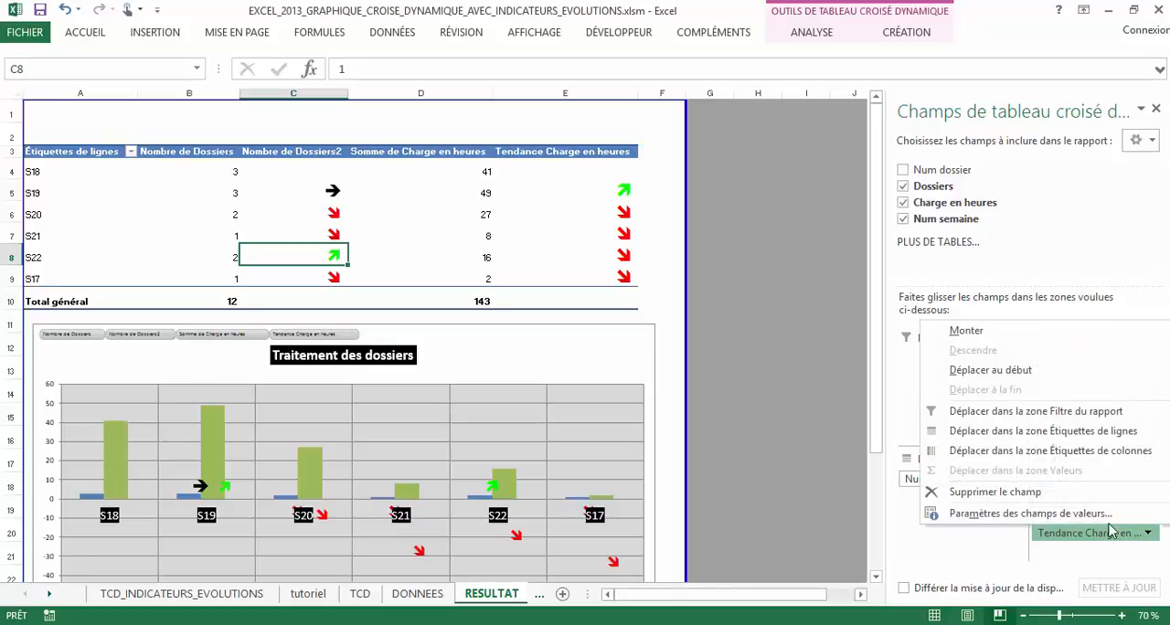
left_click(1107, 514)
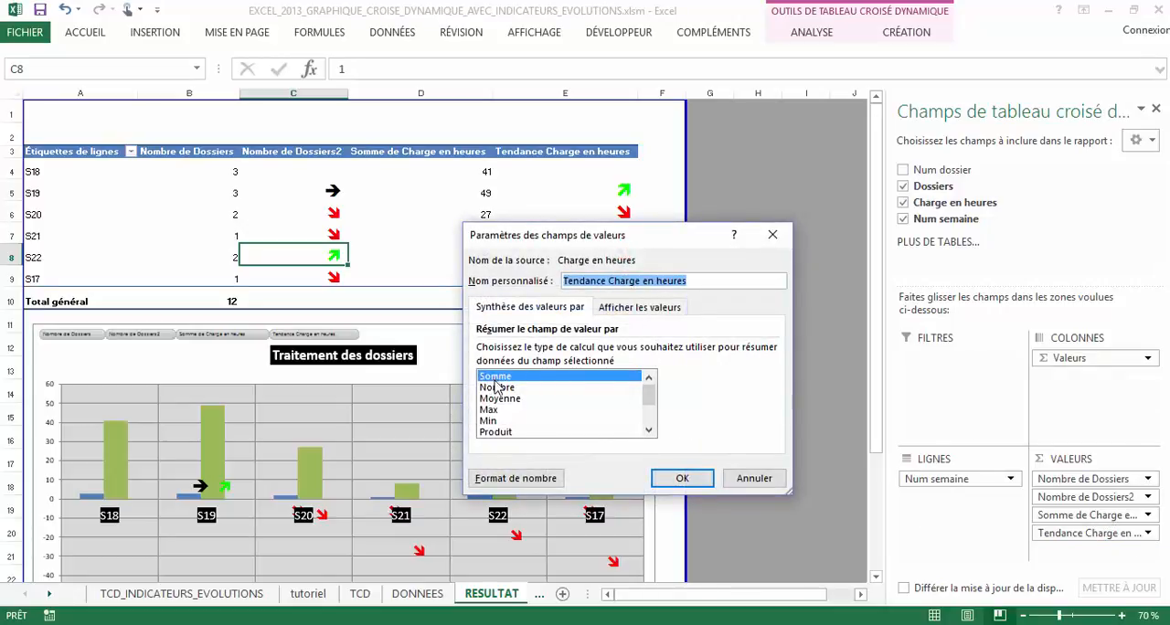
left_click(664, 309)
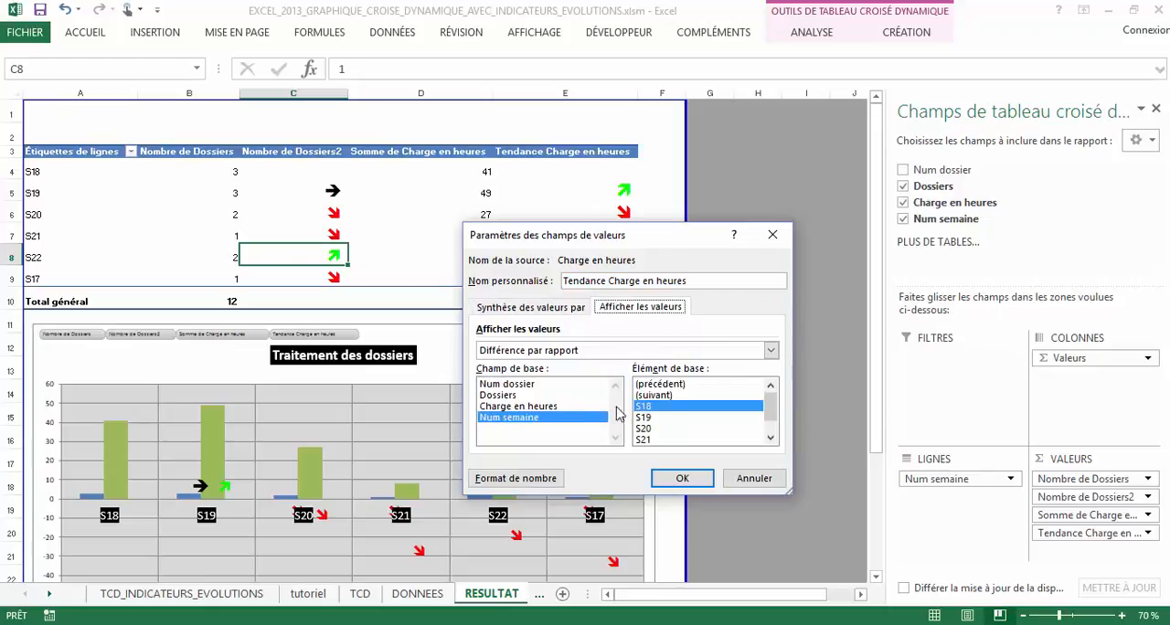
left_click(568, 352)
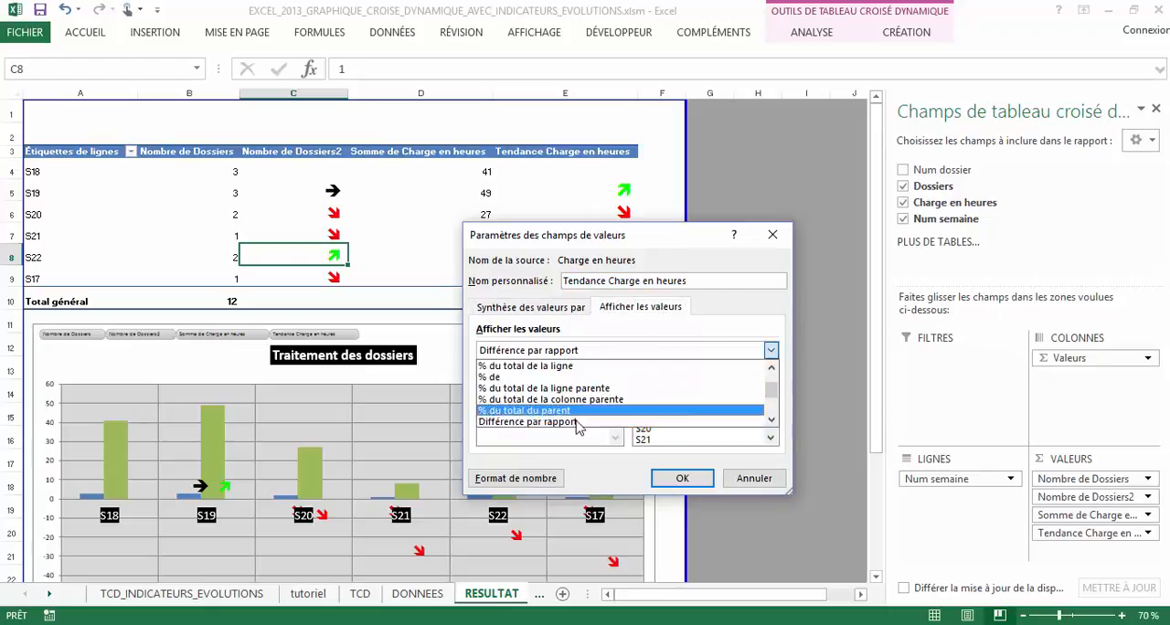
left_click(546, 421)
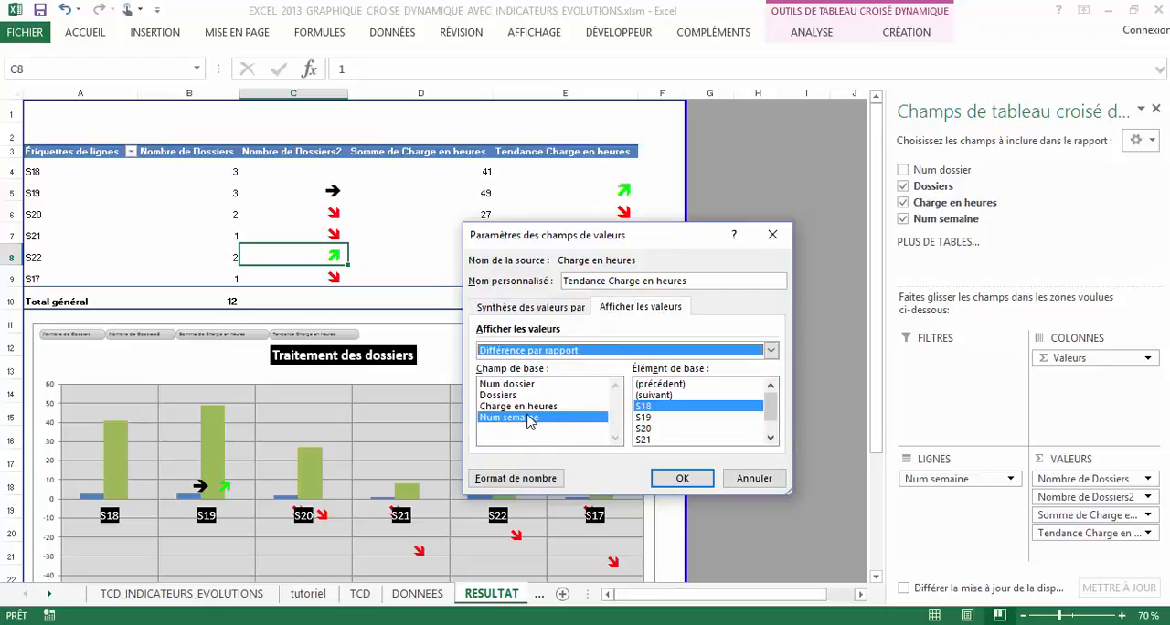
left_click(528, 423)
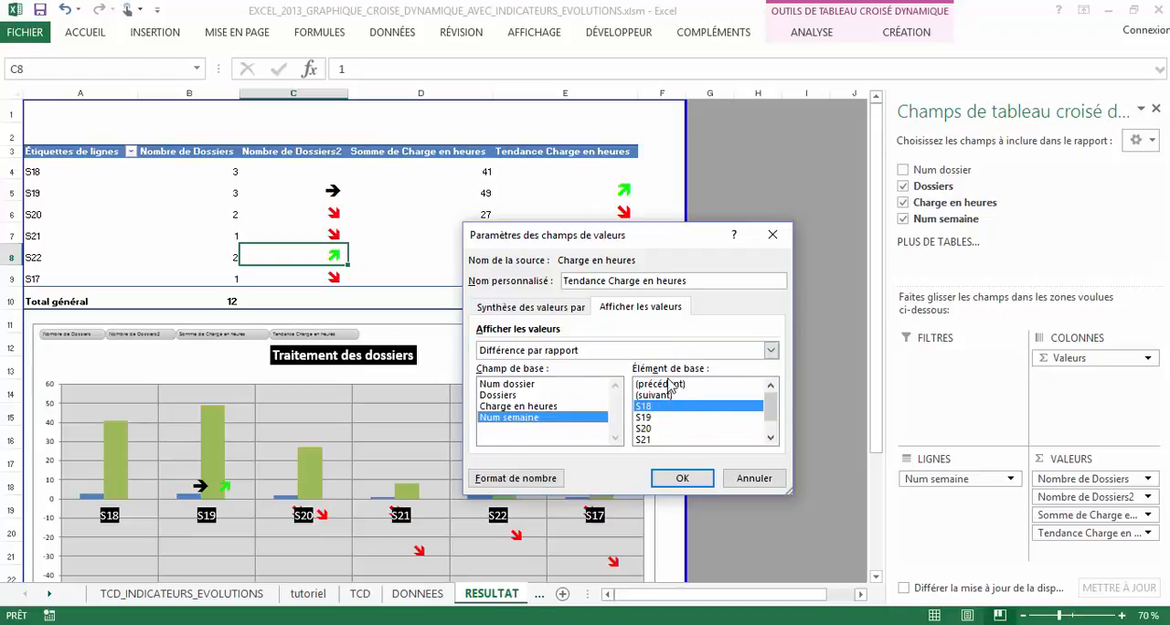
left_click(672, 385)
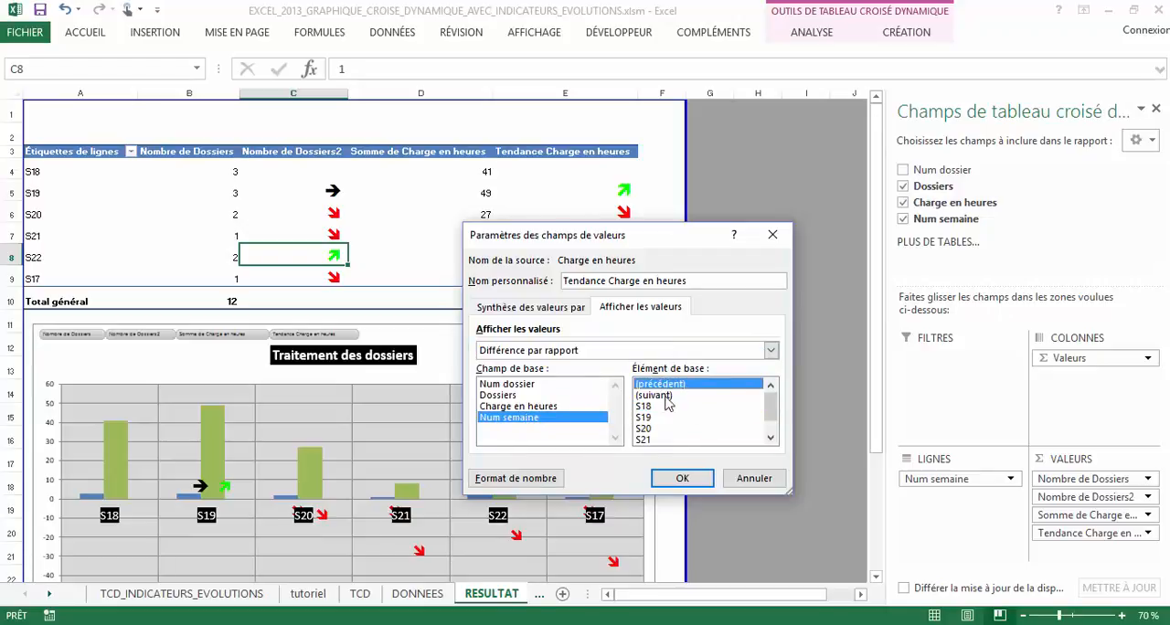
left_click(685, 478)
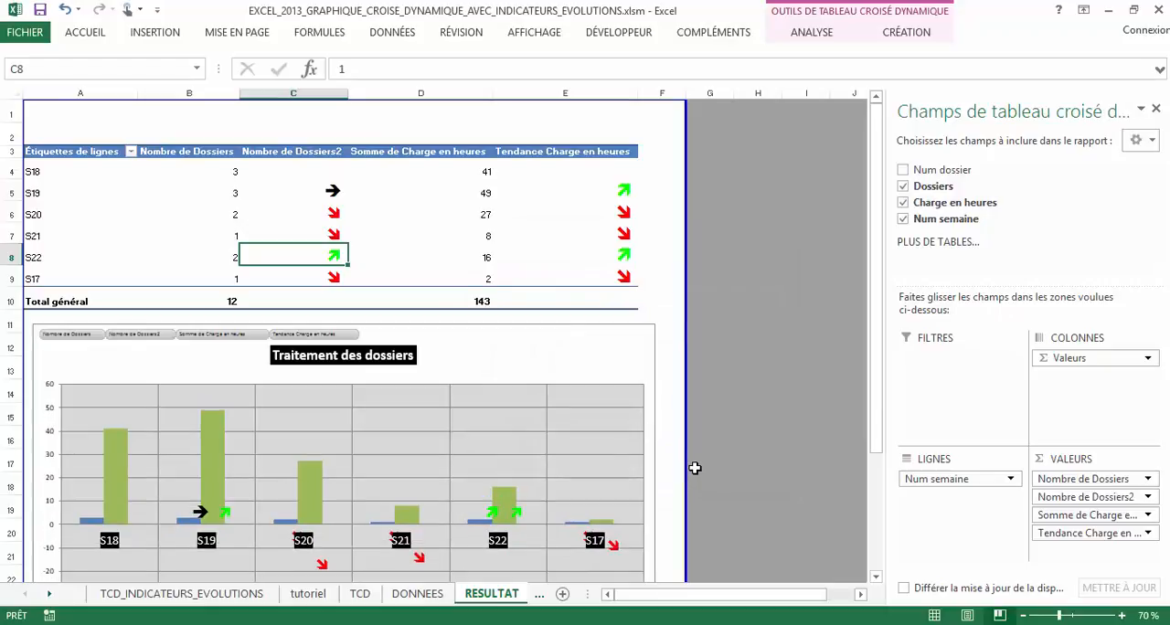
Inspect the workload trend cells for S22, S19 and S20, and compare the S18 and S19 workload sums with the S19 trend
left_click(736, 431)
left_click(623, 258)
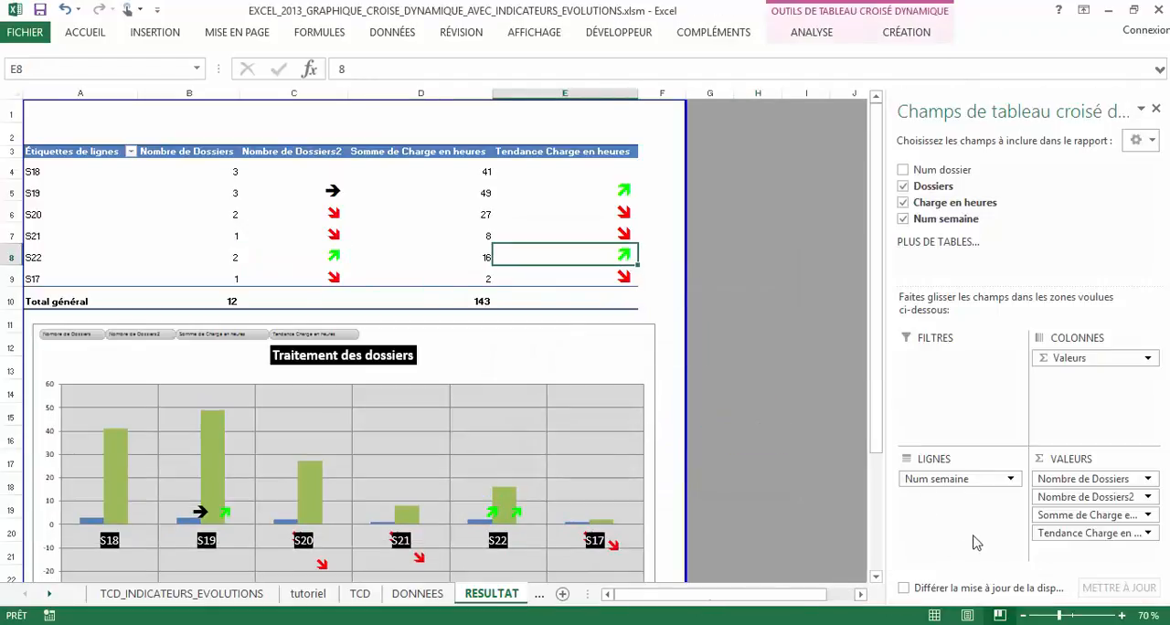
left_click(752, 331)
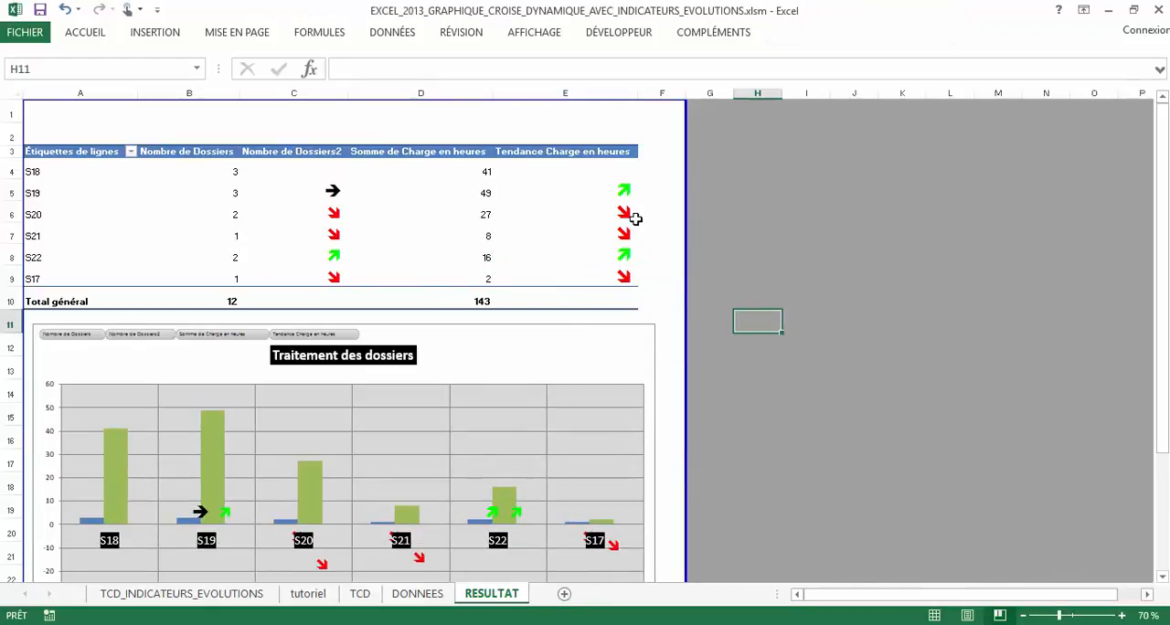
left_click(618, 189)
left_click(614, 219)
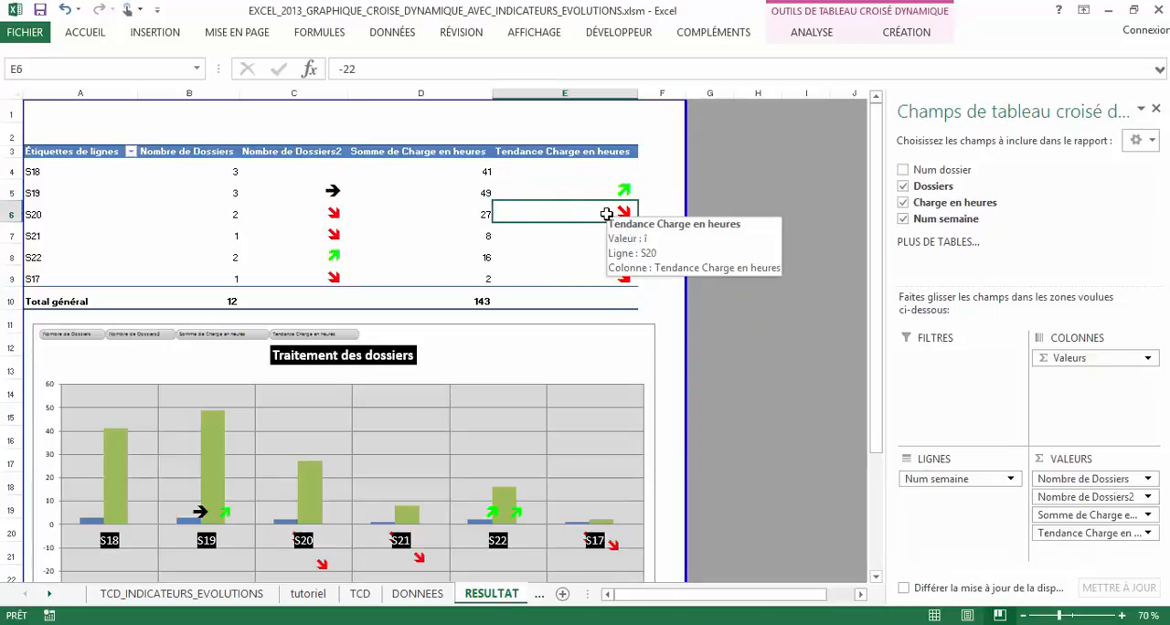
left_click(571, 187)
left_click(478, 173)
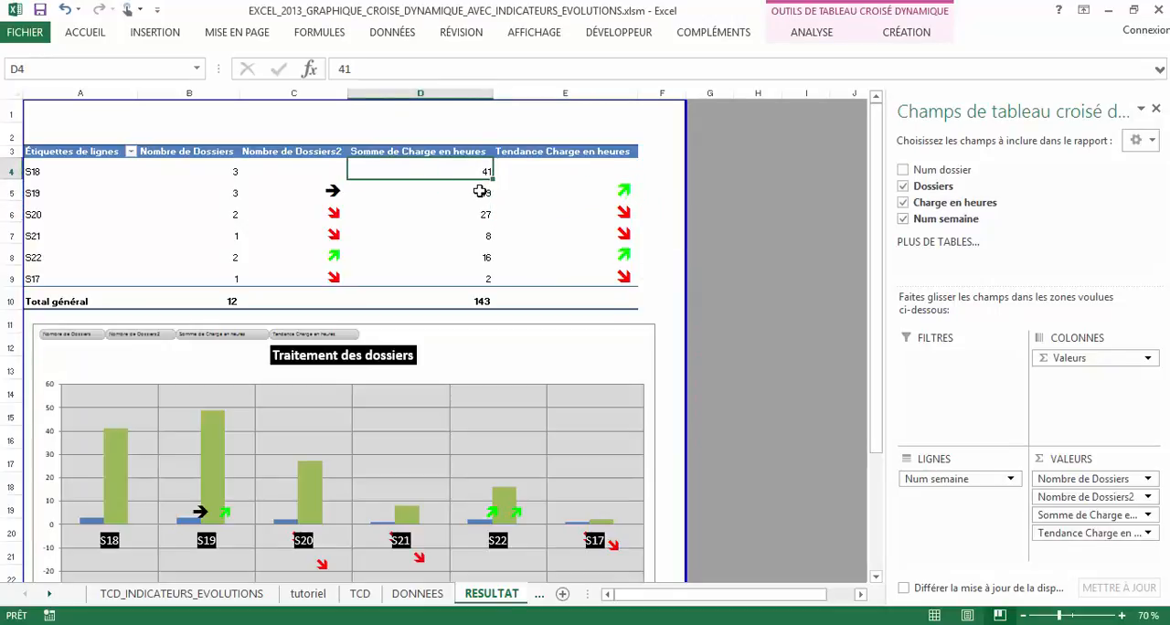
left_click(479, 192)
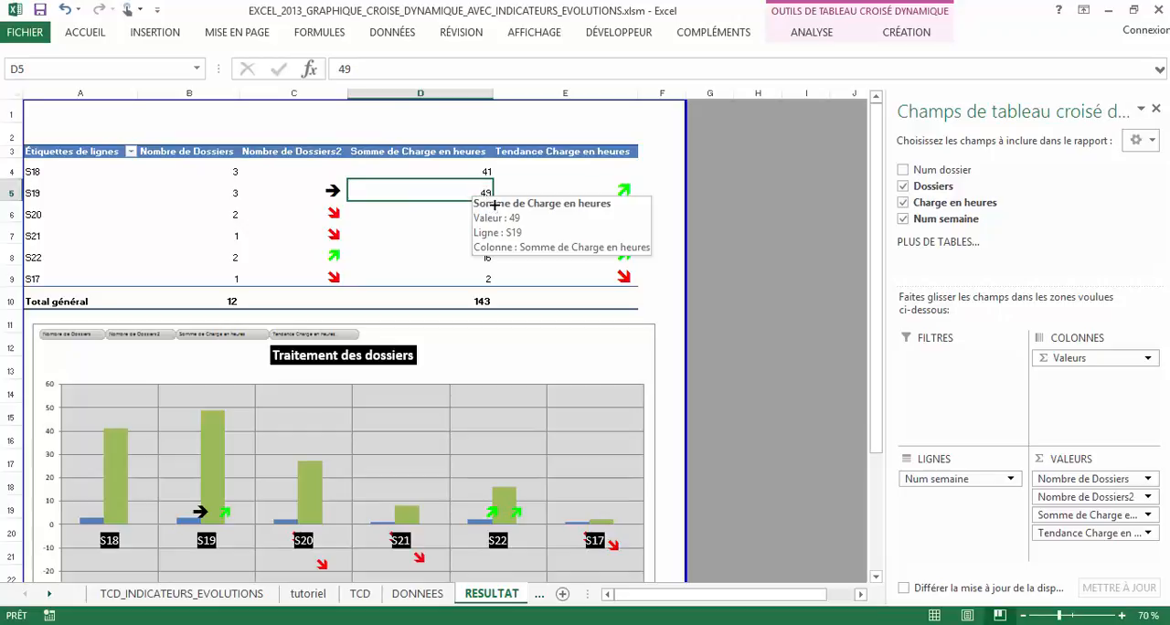
left_click(617, 175)
left_click(622, 188)
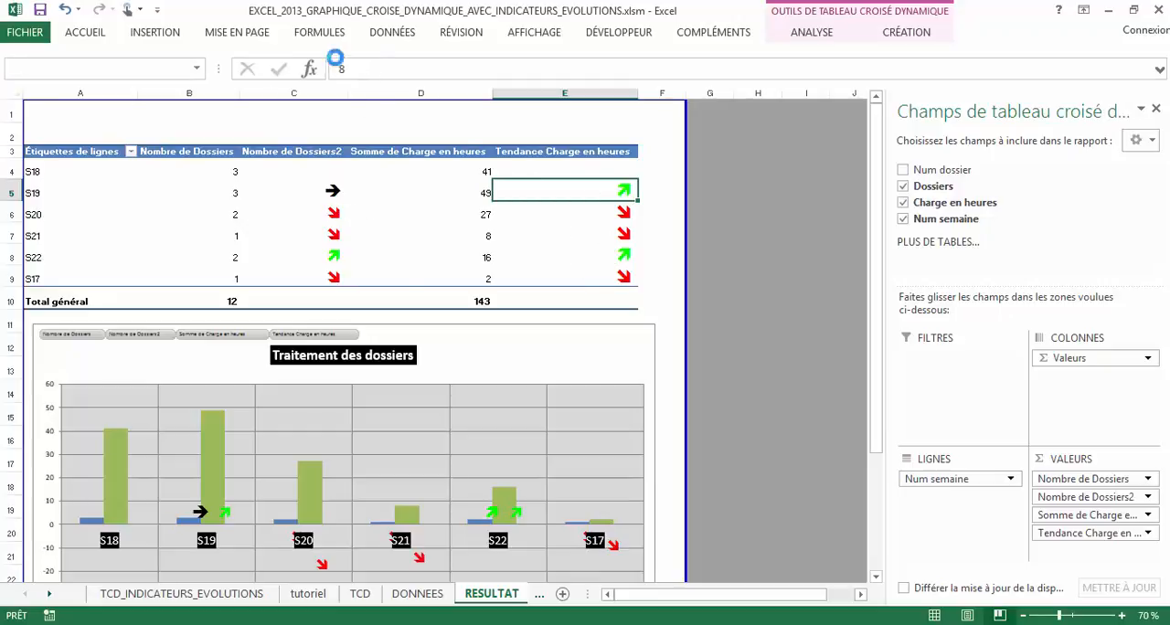
left_click(358, 71)
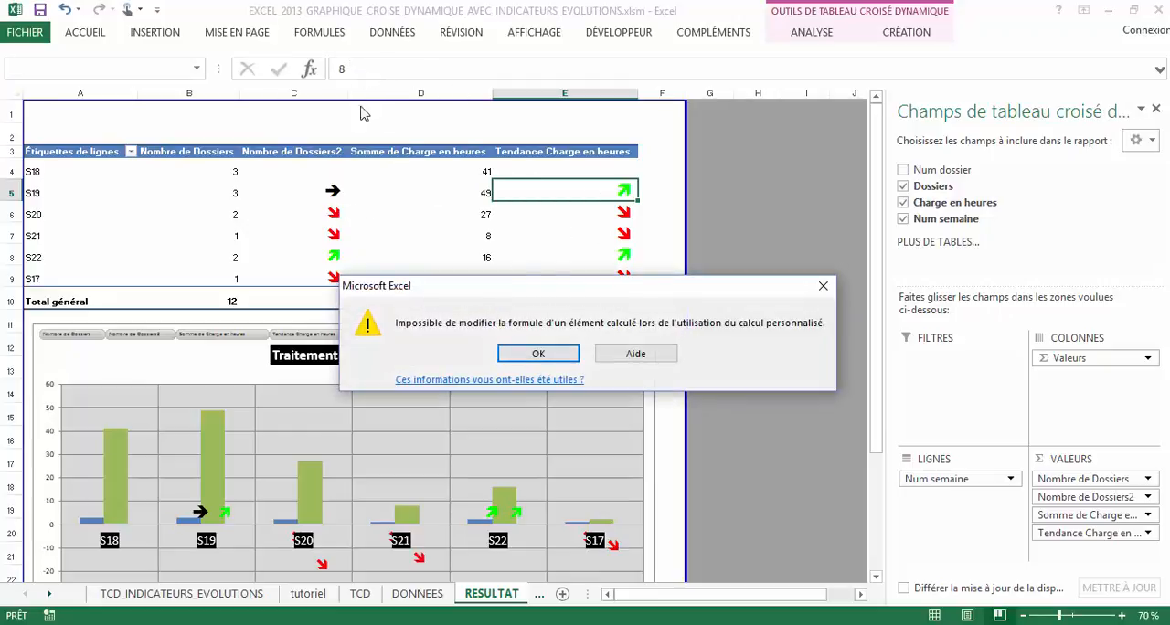
left_click(823, 286)
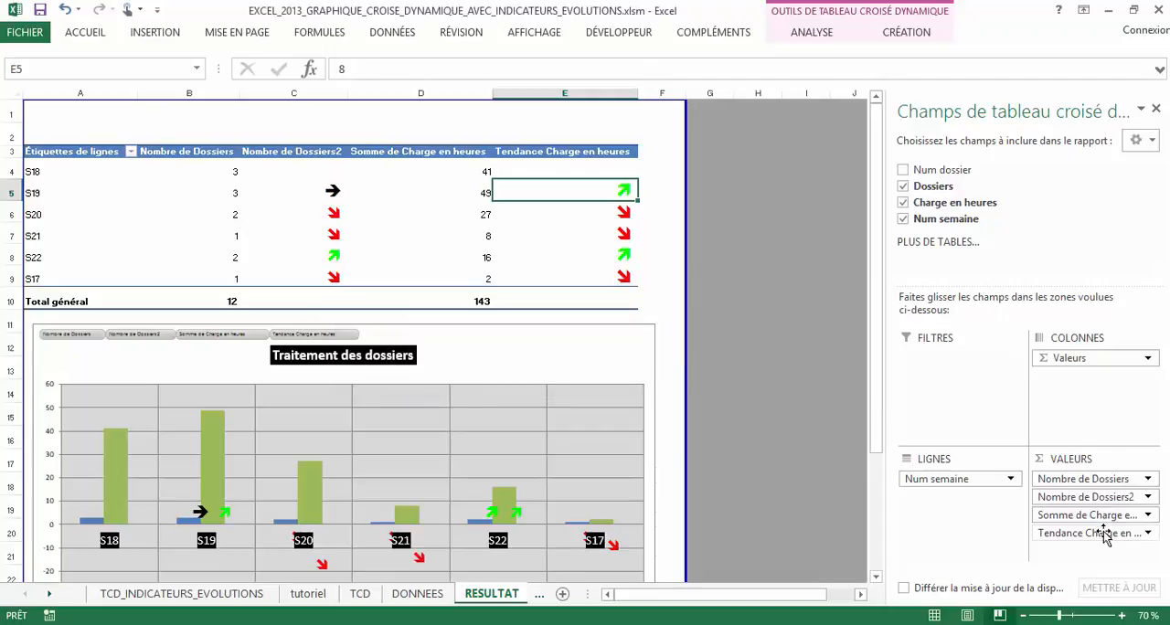
Examine the custom number format code of the Tendance Charge en heures field, including its green, red and zero-value parts
left_click(1146, 497)
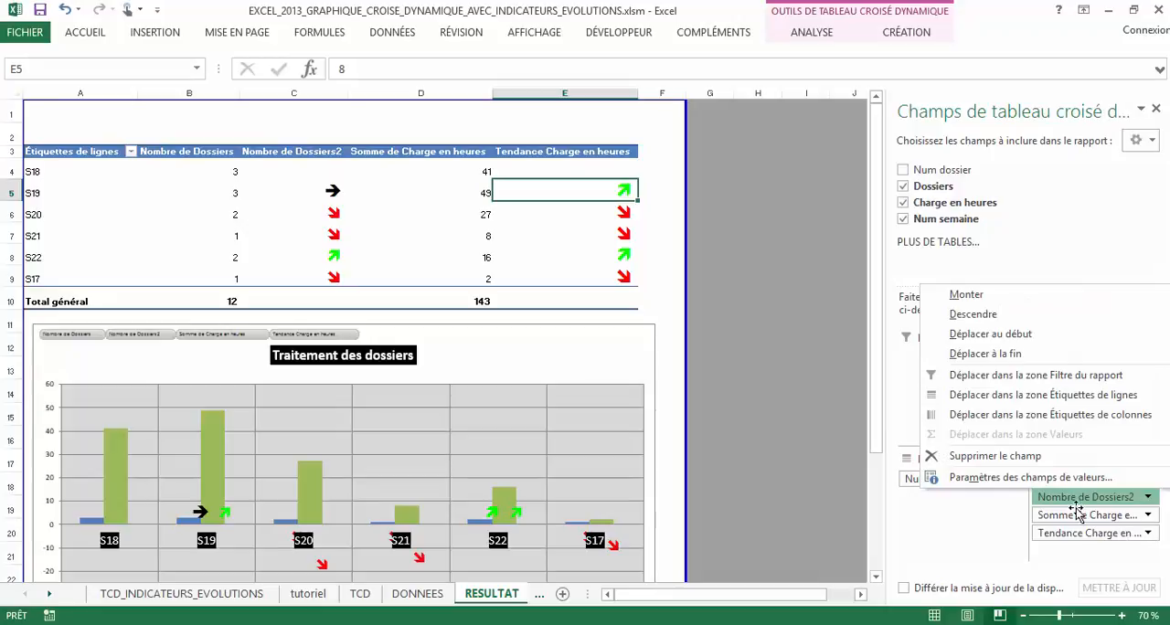
left_click(1147, 534)
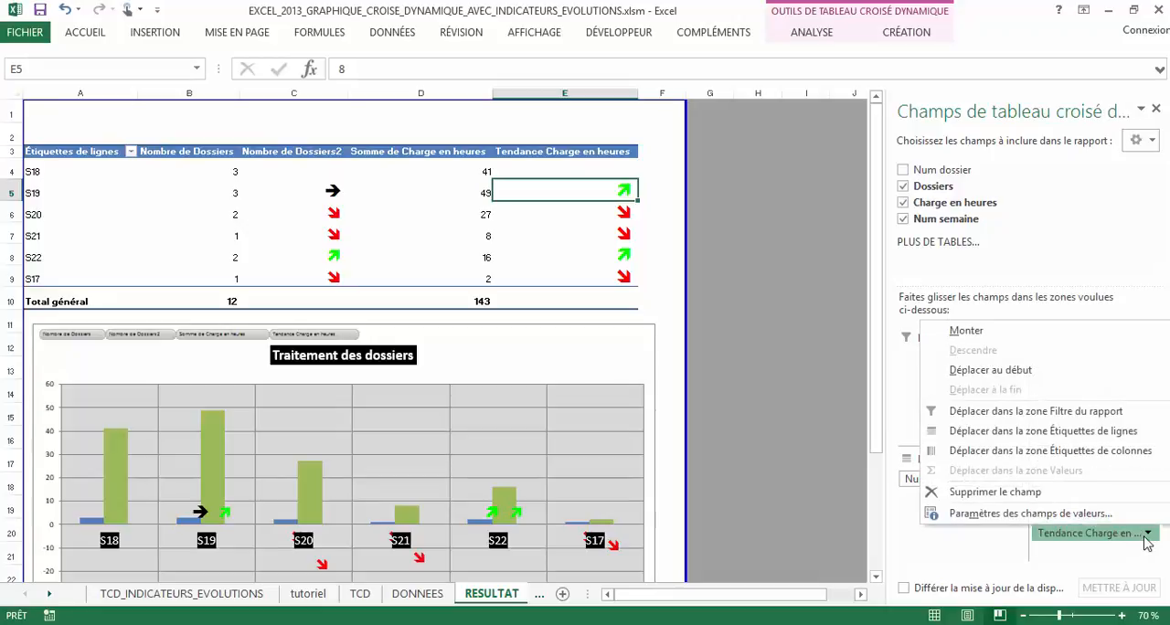
left_click(1031, 514)
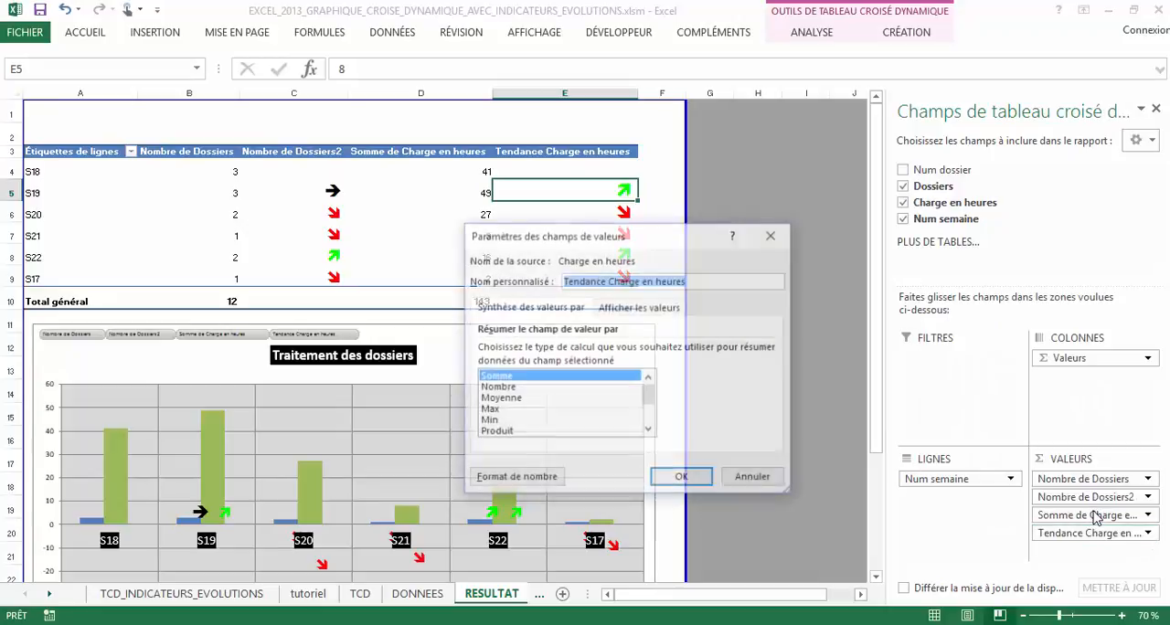
left_click(528, 478)
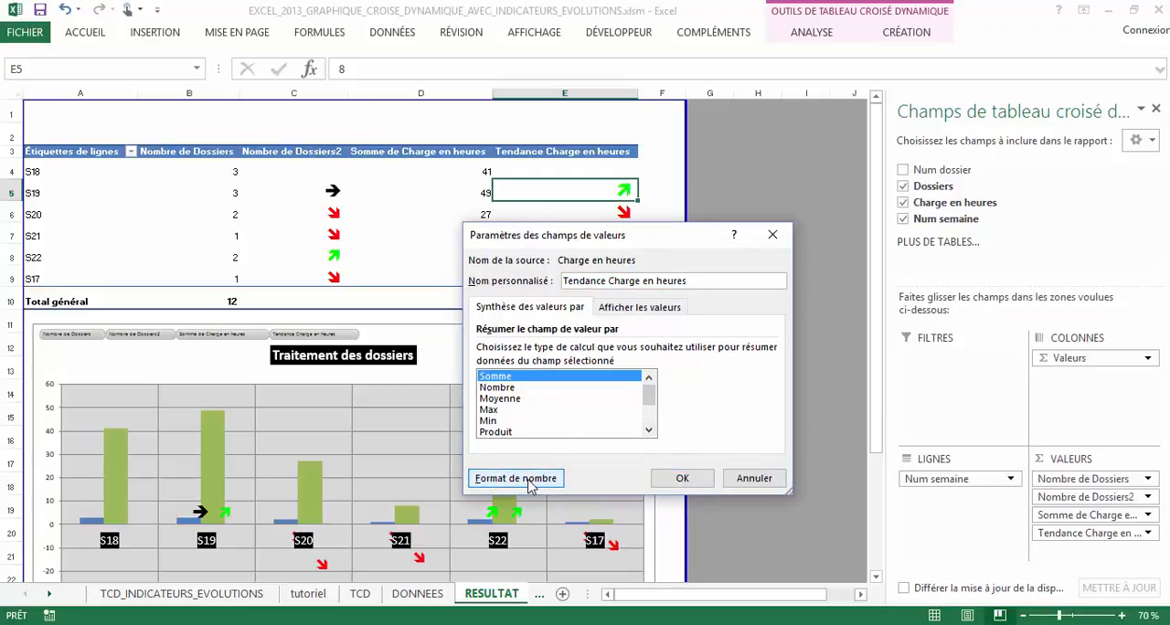
left_click(535, 486)
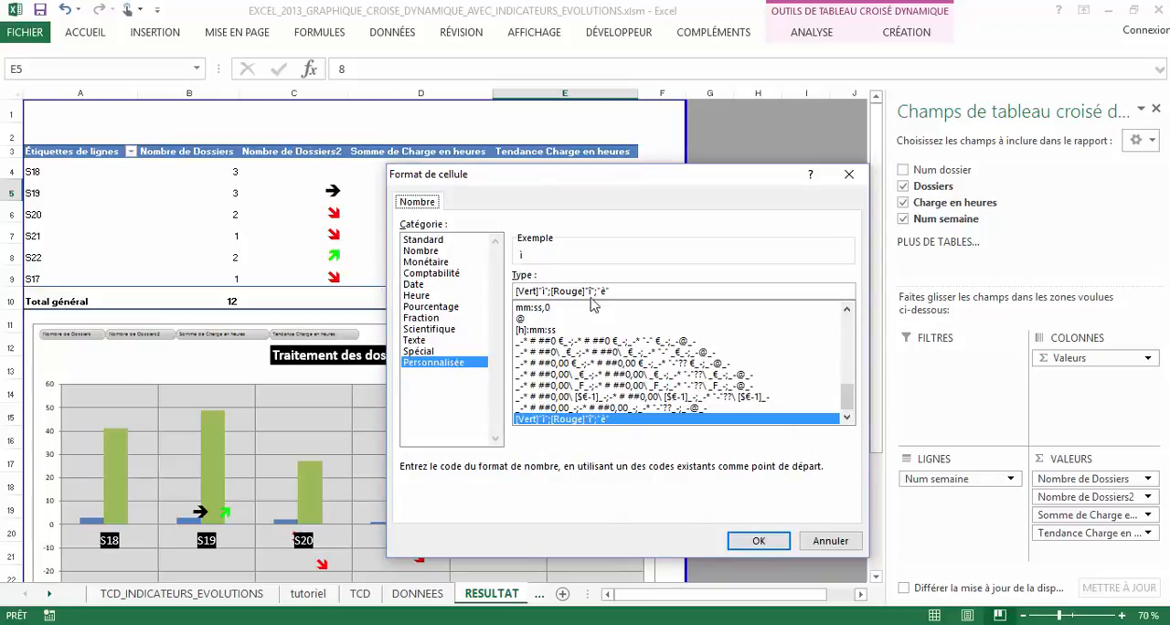
left_click_drag(626, 295, 500, 291)
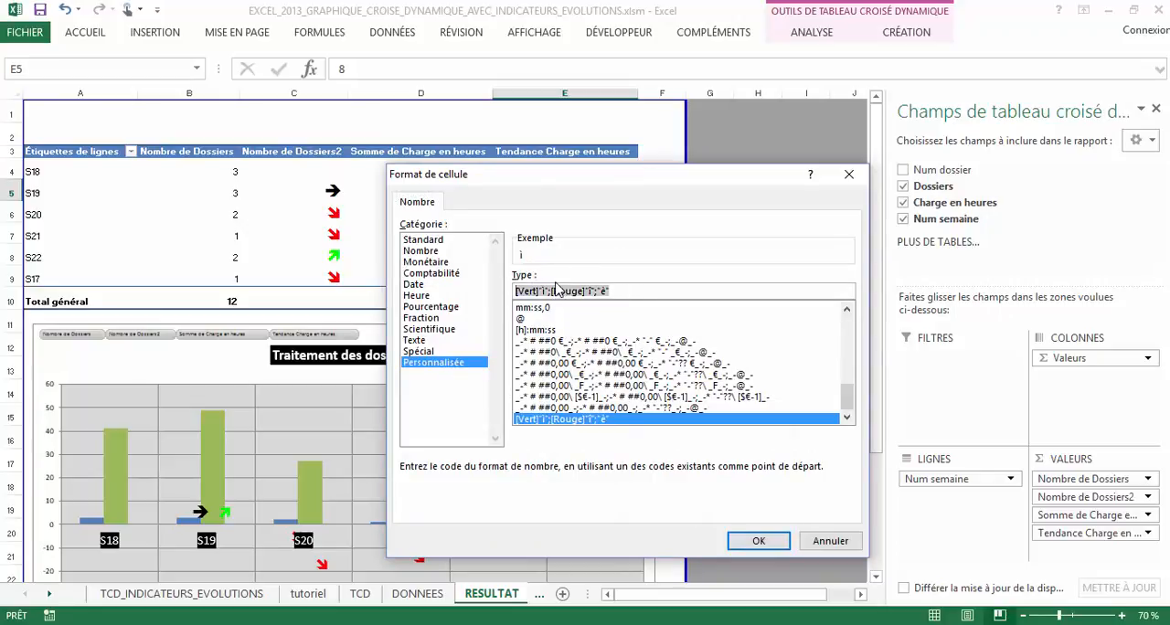
left_click(534, 291)
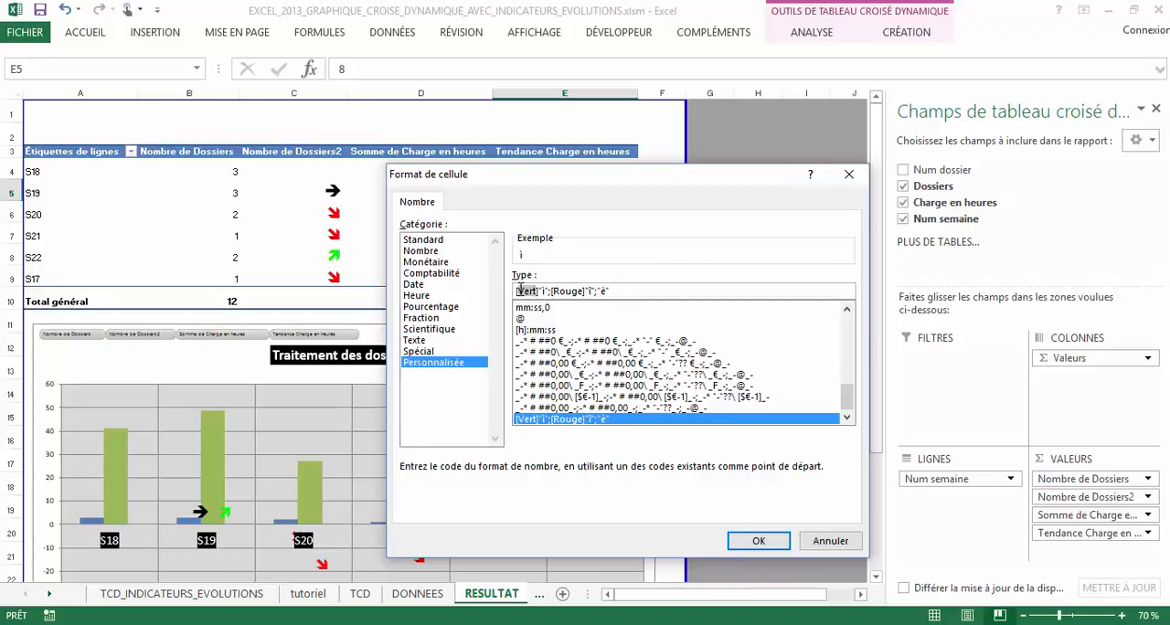
left_click(543, 291)
left_click(589, 291)
left_click_drag(639, 287, 563, 279)
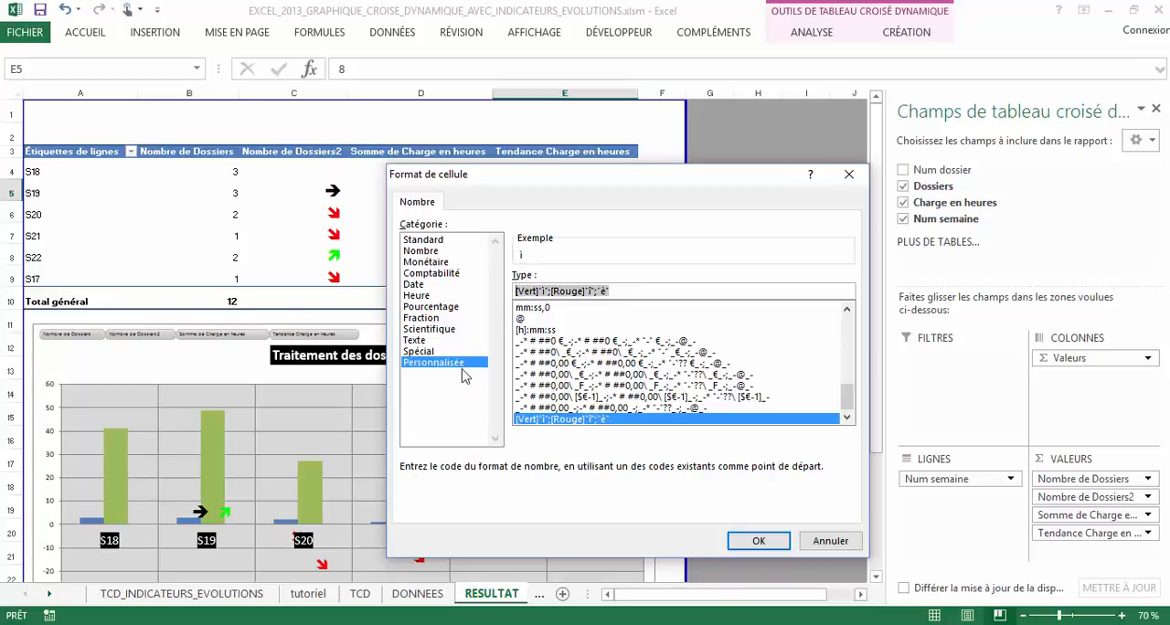
left_click(759, 540)
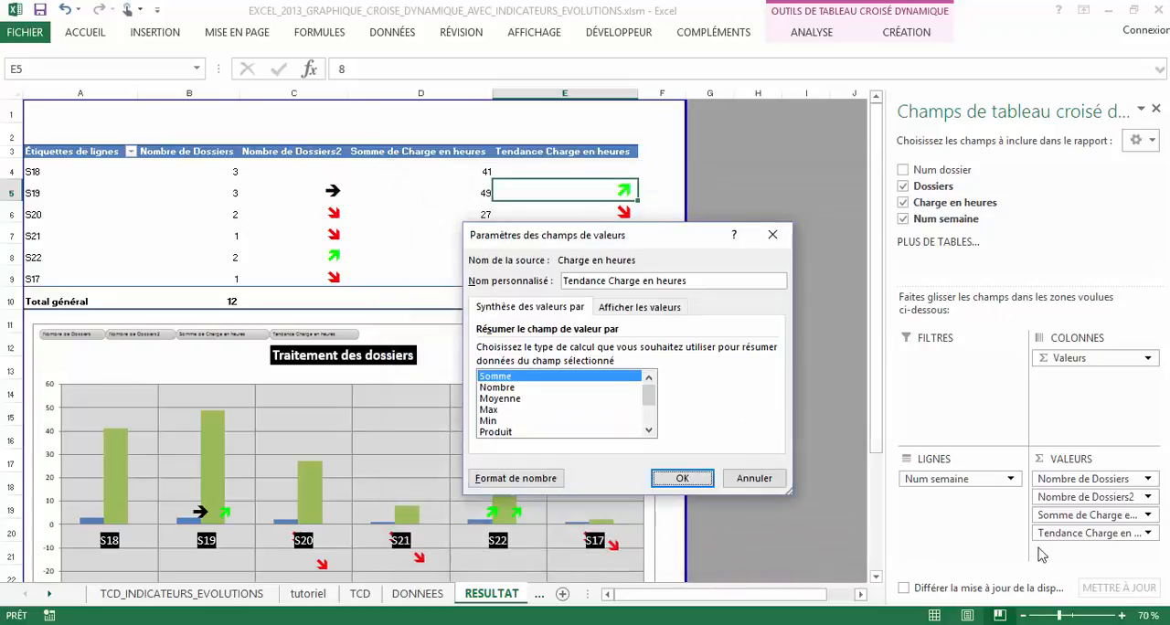
left_click(681, 479)
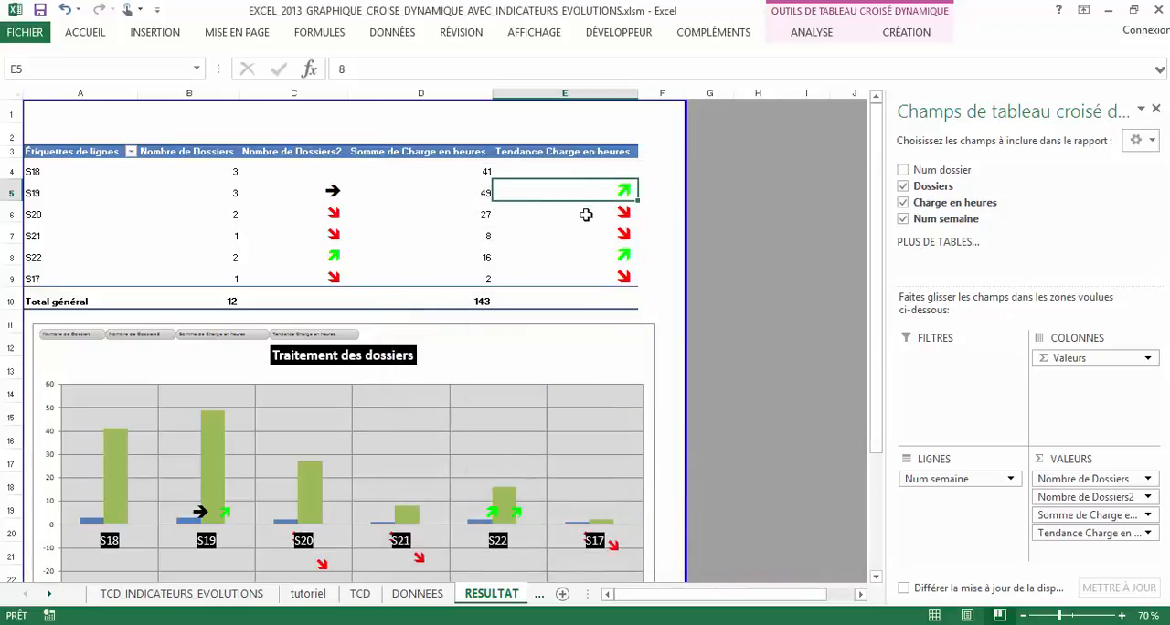
Check the custom number format code applied to the Nombre de Dossiers2 value field
left_click(1102, 501)
left_click(987, 477)
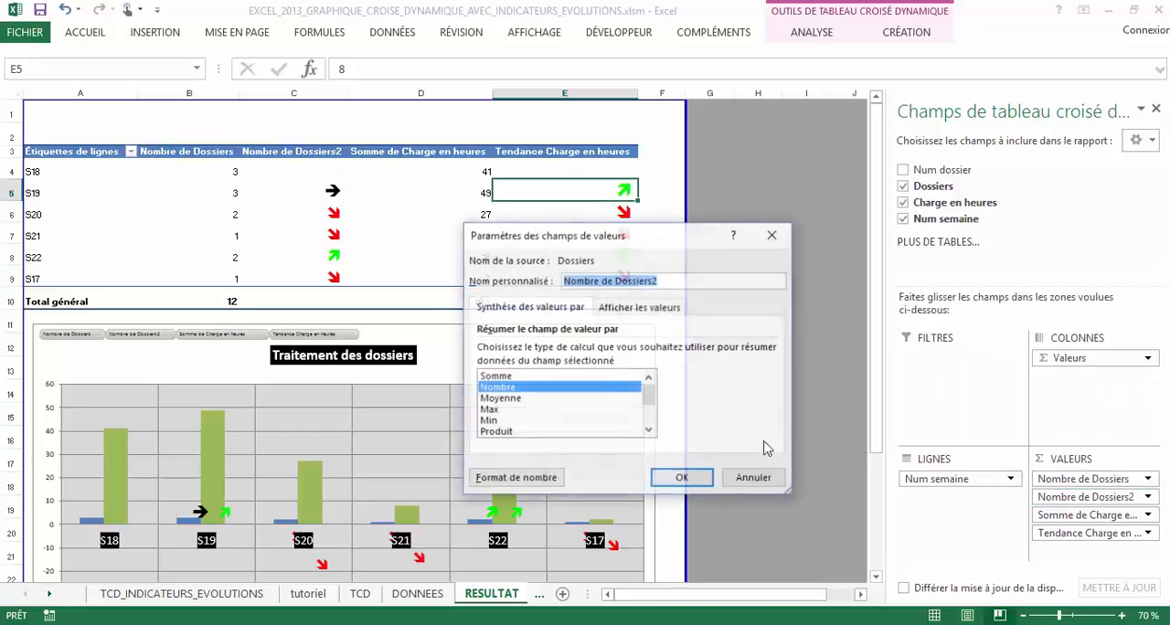
left_click(515, 479)
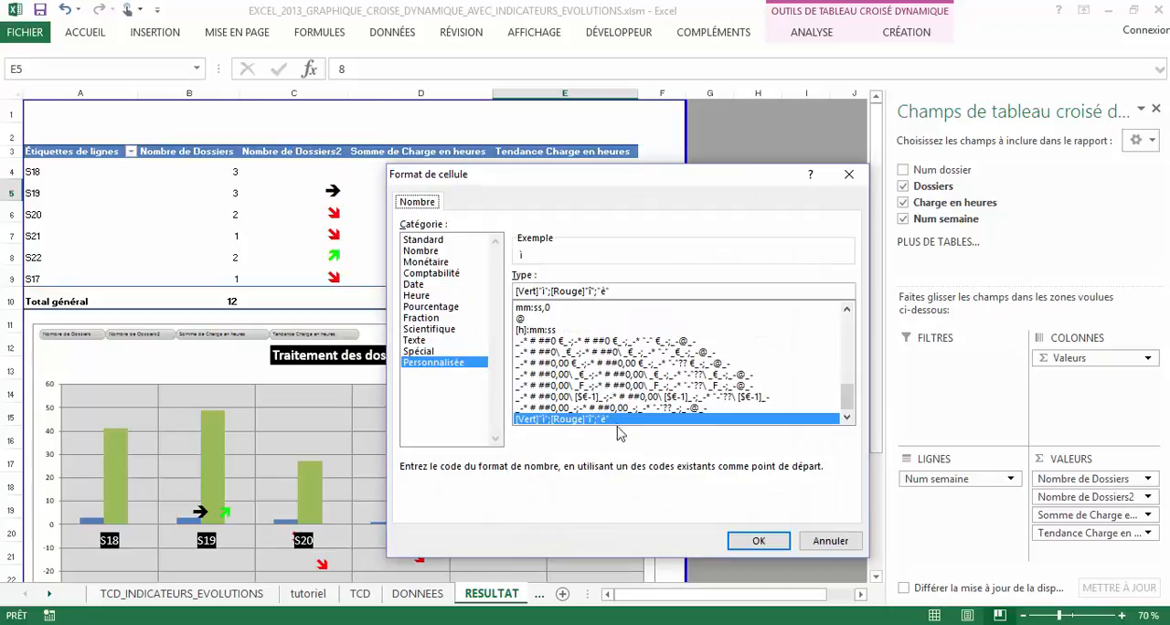
left_click(759, 540)
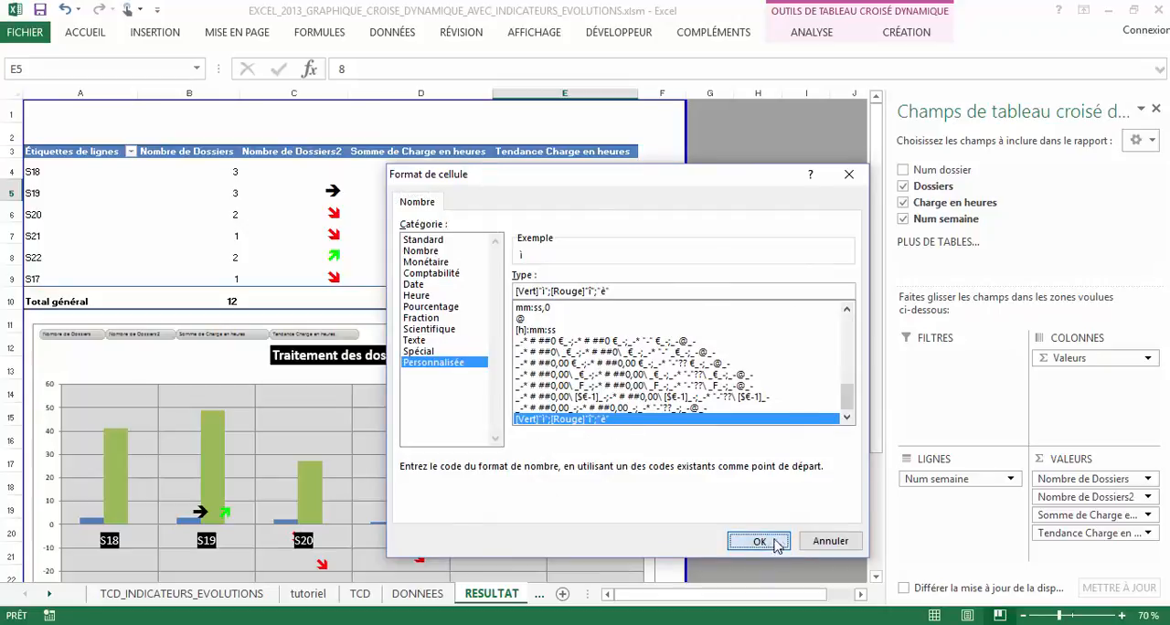
left_click(690, 481)
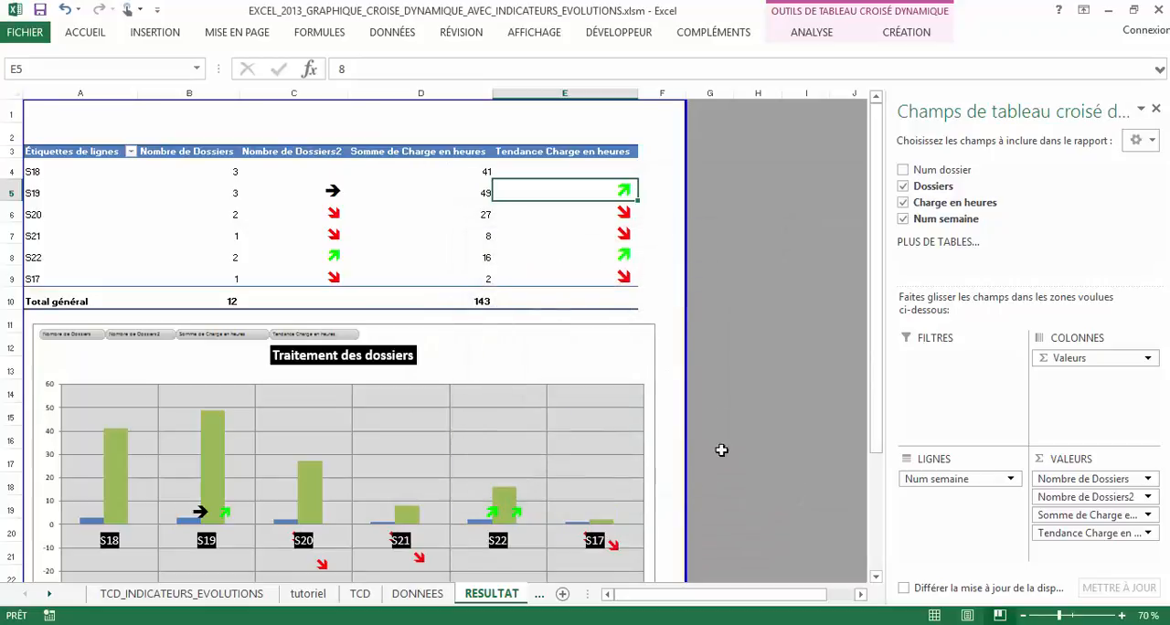
Check the font used for the S19 trend arrows in Tendance Charge en heures and Nombre de Dossiers2
double_click(84, 33)
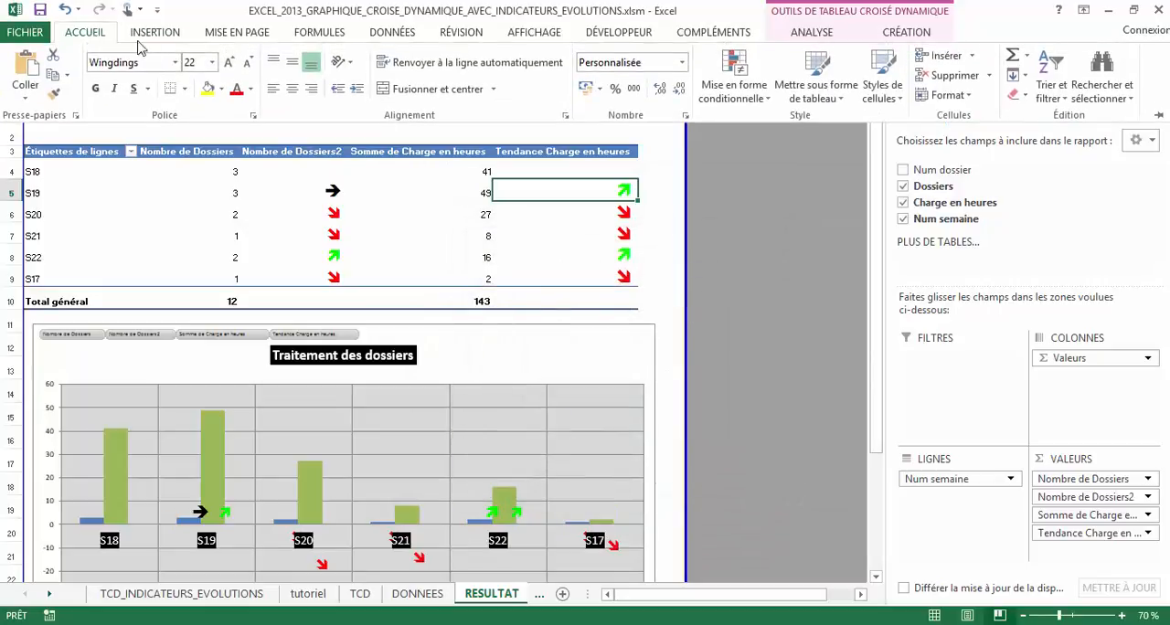
left_click(145, 62)
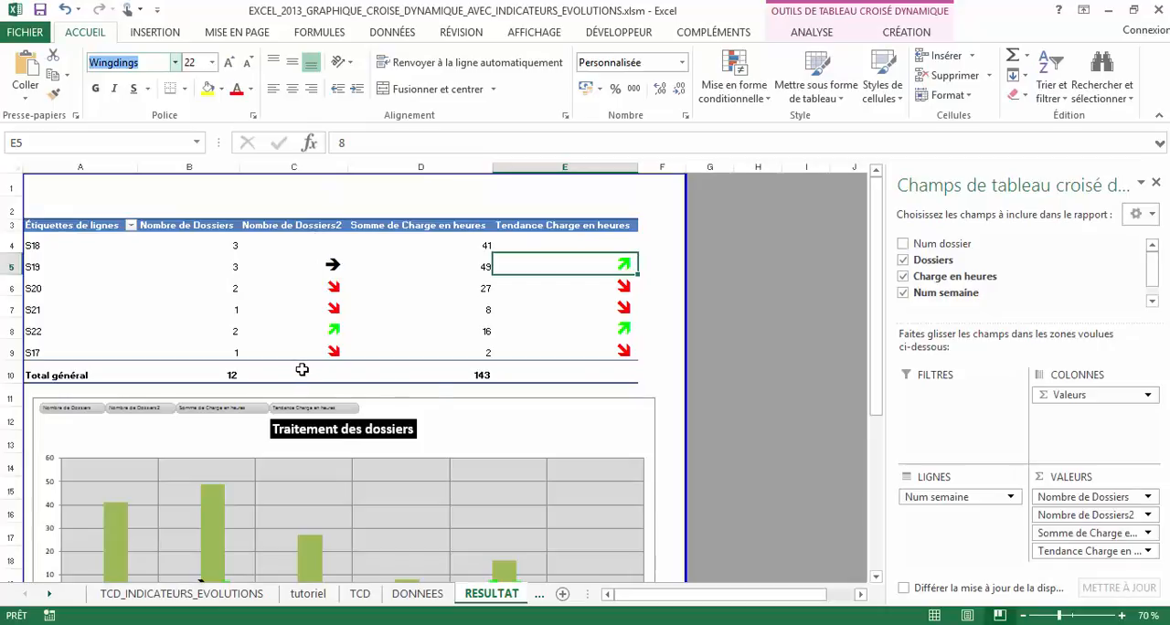
left_click(300, 263)
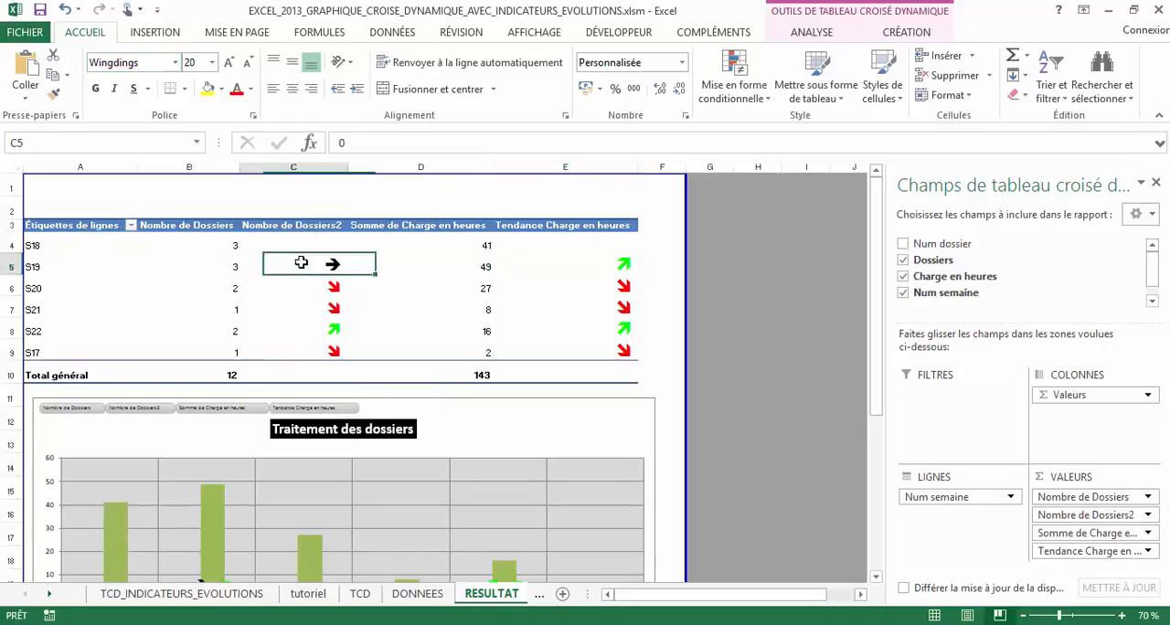
Add a new worksheet and display the Wingdings characters for inserting a symbol into cell A1
left_click(562, 593)
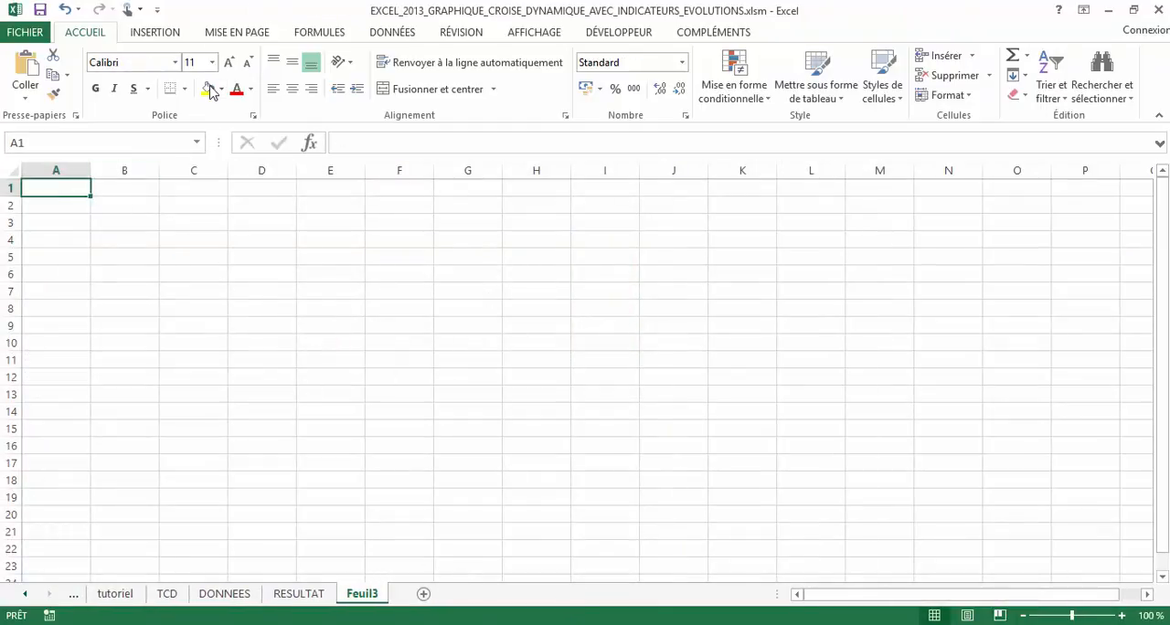
left_click(318, 33)
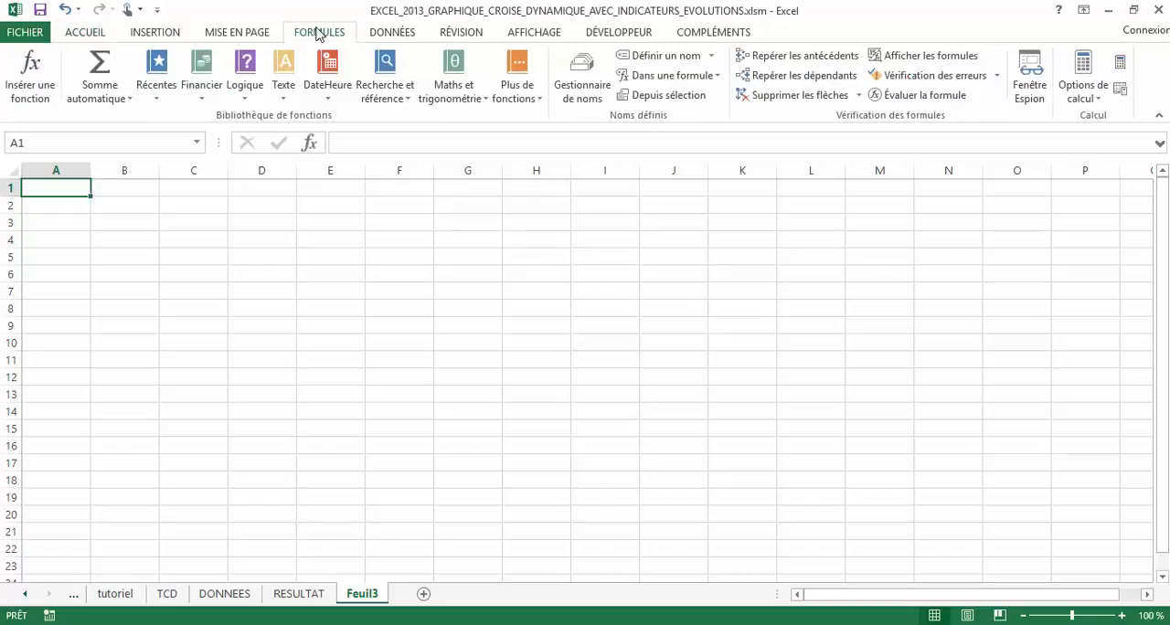
left_click(386, 33)
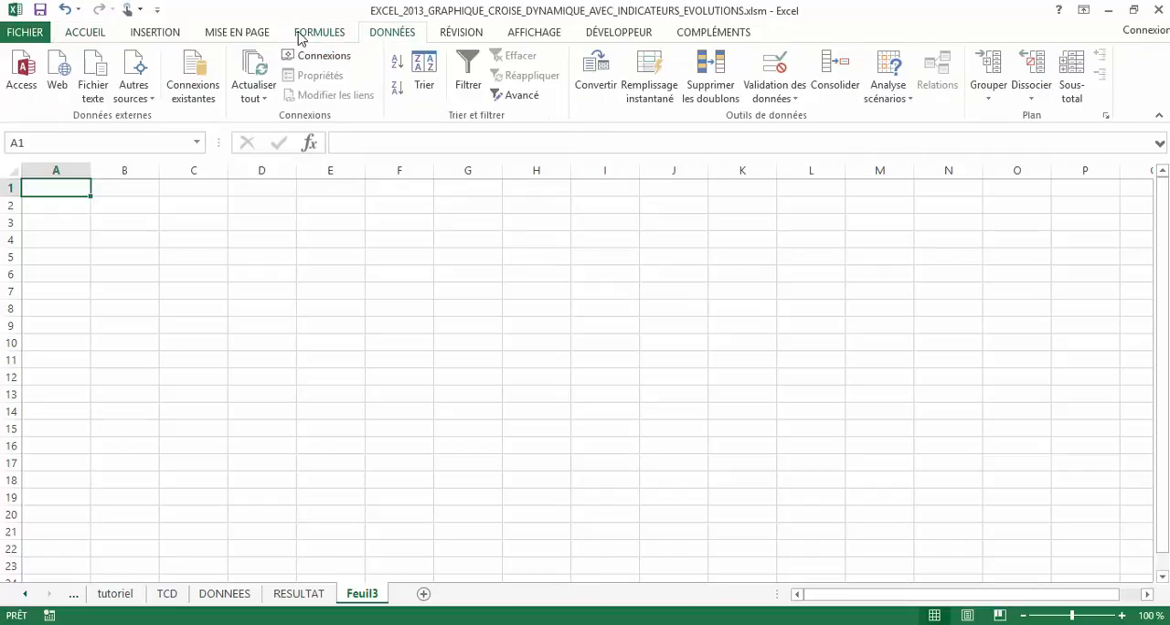
left_click(175, 33)
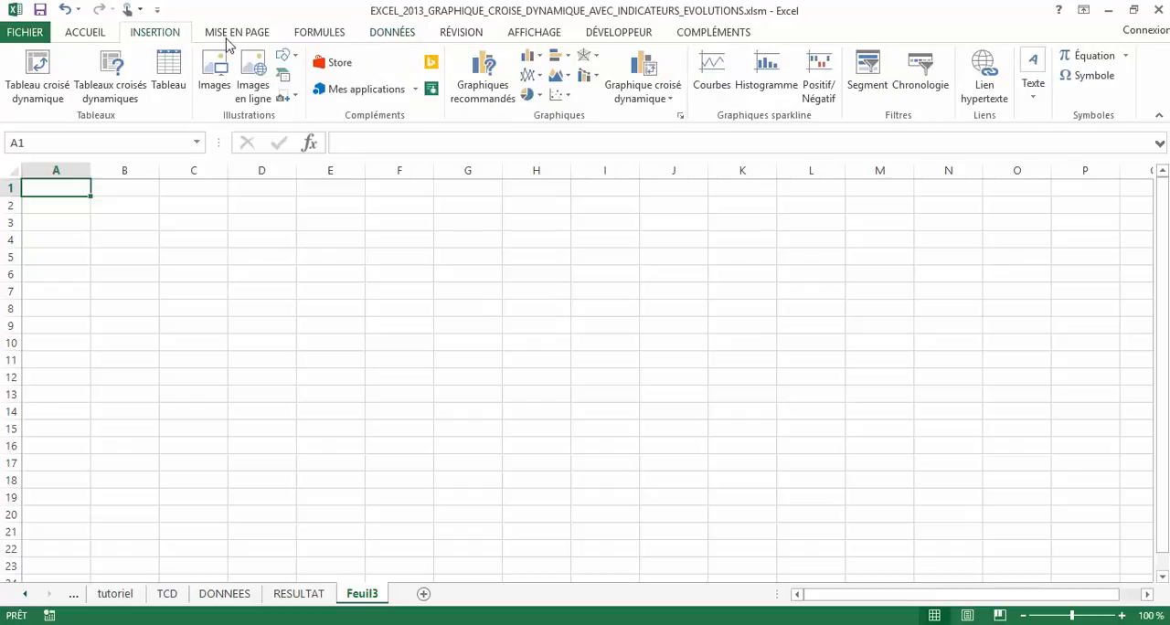
left_click(1100, 78)
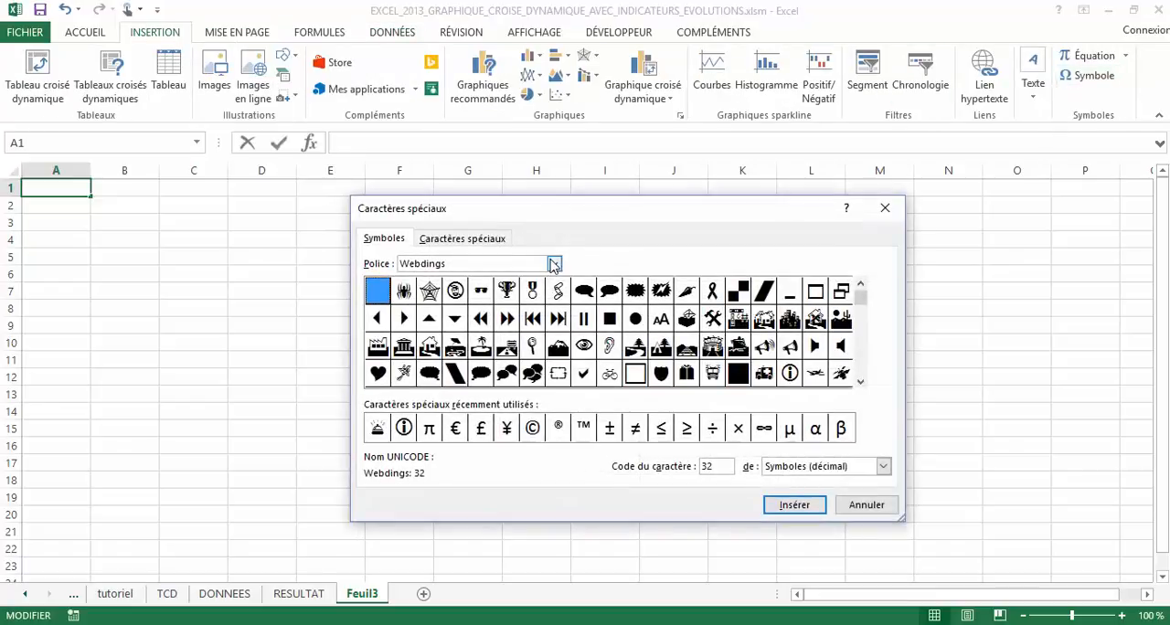
left_click(553, 264)
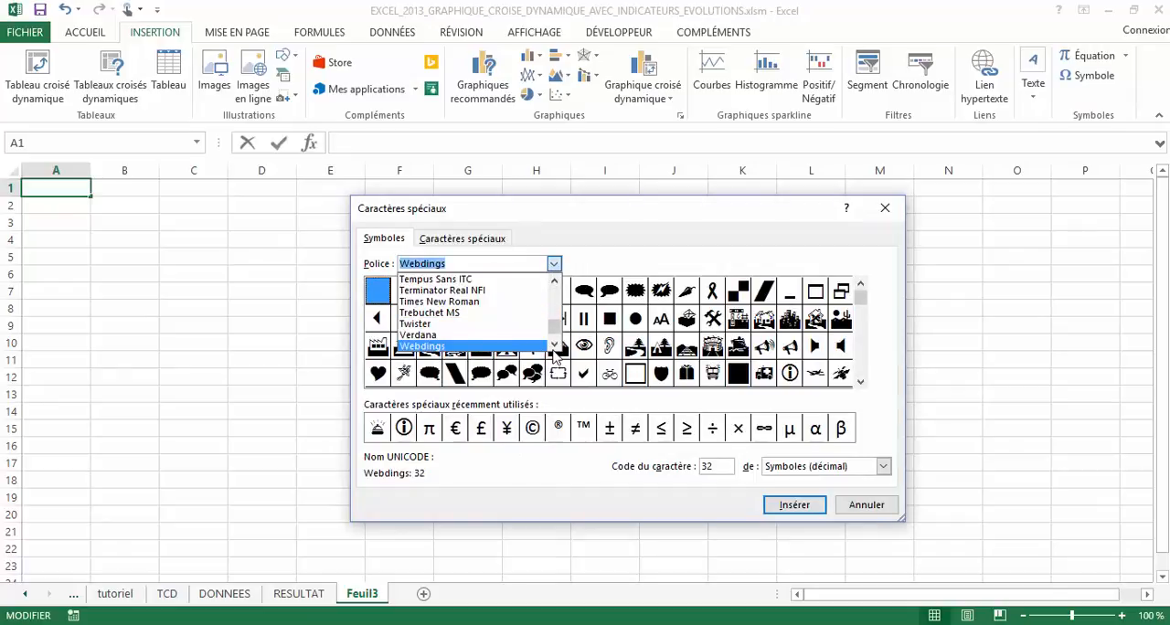
left_click(554, 344)
left_click(554, 345)
left_click(554, 345)
left_click(450, 325)
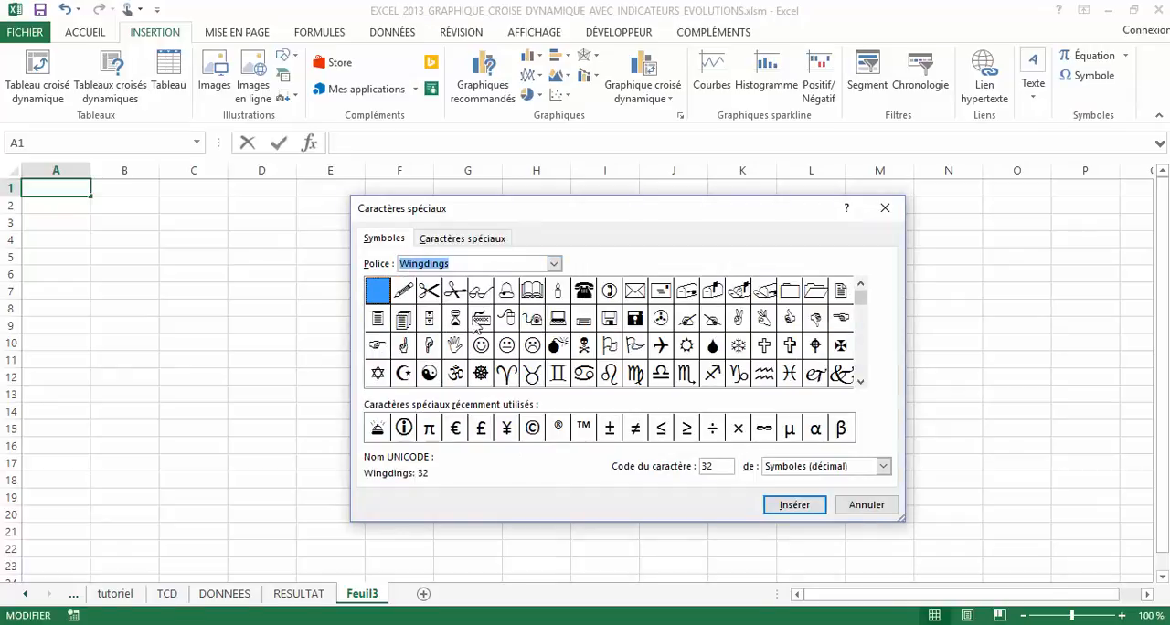
Insert the bold right arrow, Wingdings character 232, into cell A1
left_click(860, 382)
left_click(860, 382)
left_click(860, 382)
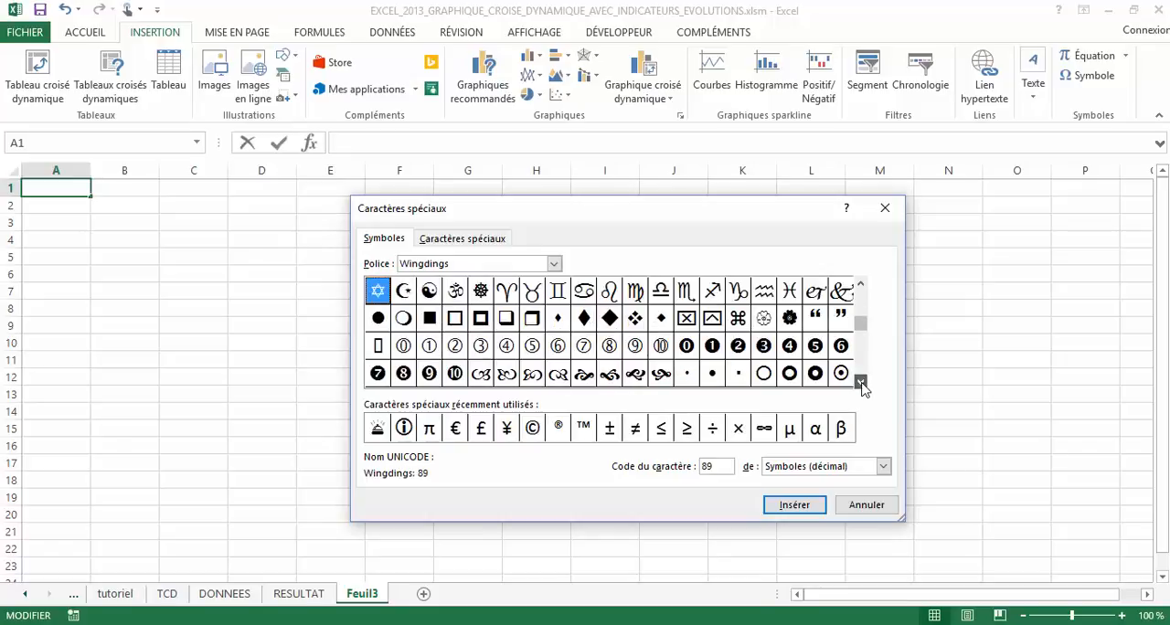
left_click(860, 382)
left_click(861, 382)
left_click(860, 382)
left_click(861, 382)
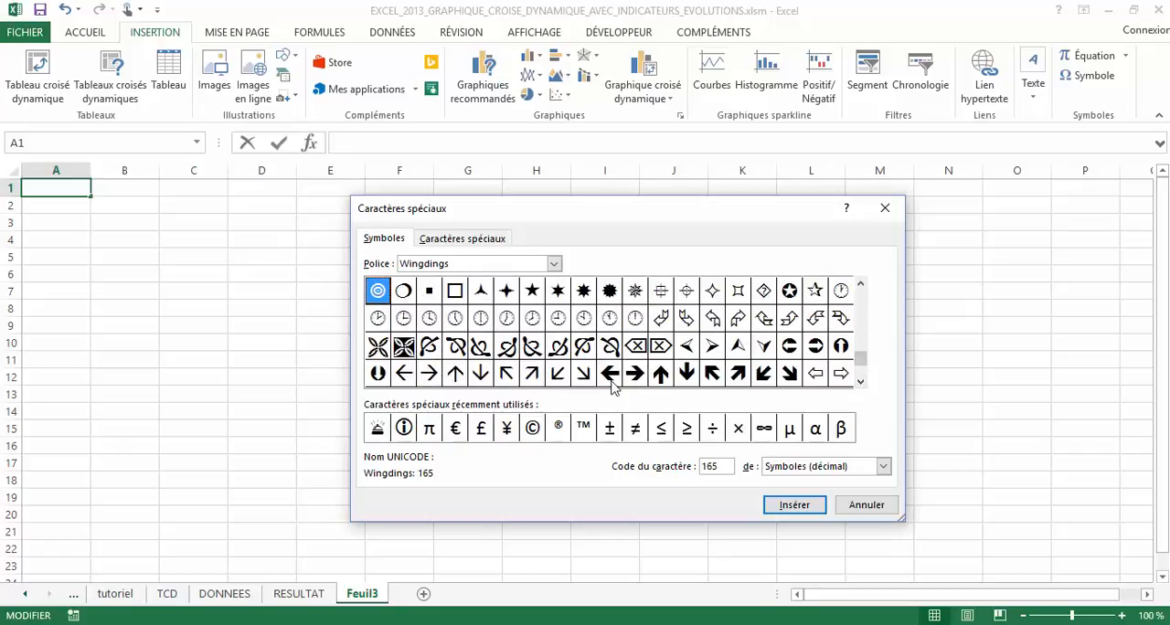
left_click(634, 374)
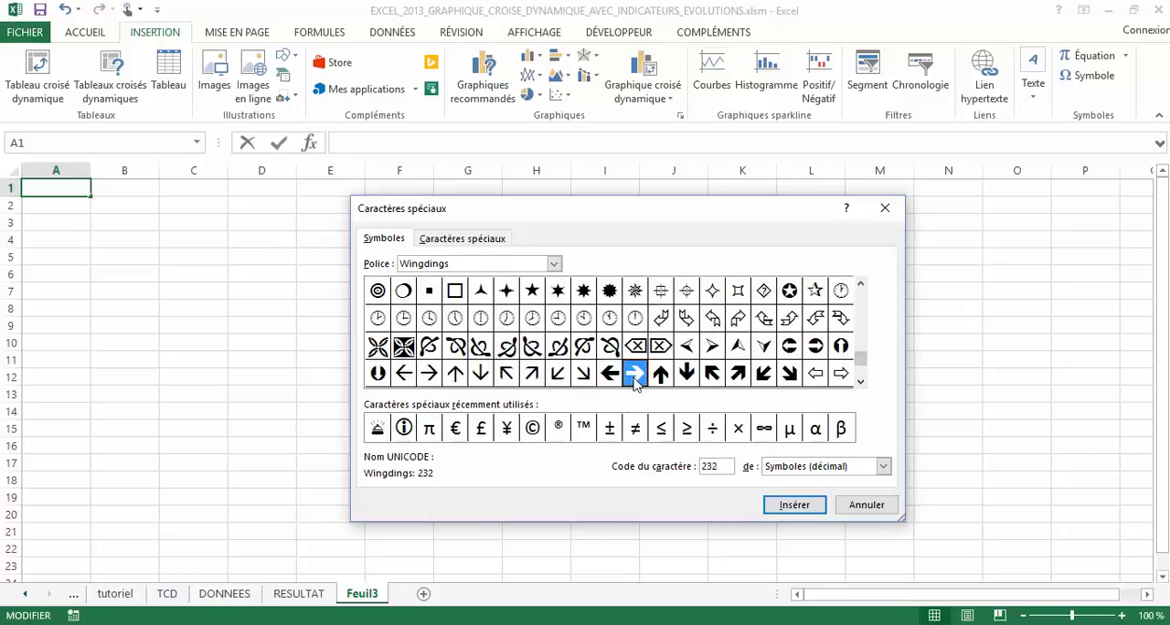
left_click(796, 506)
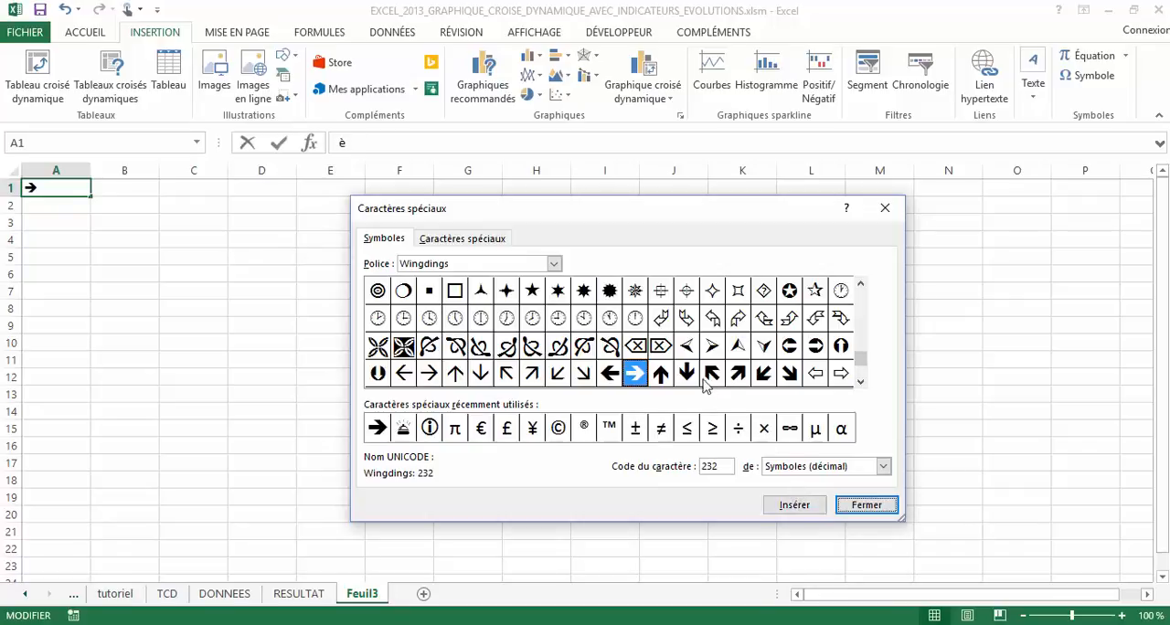
Add the bold down arrow (Wingdings 234) and up arrow (Wingdings 233) after it in A1, and commit the entry
left_click(686, 373)
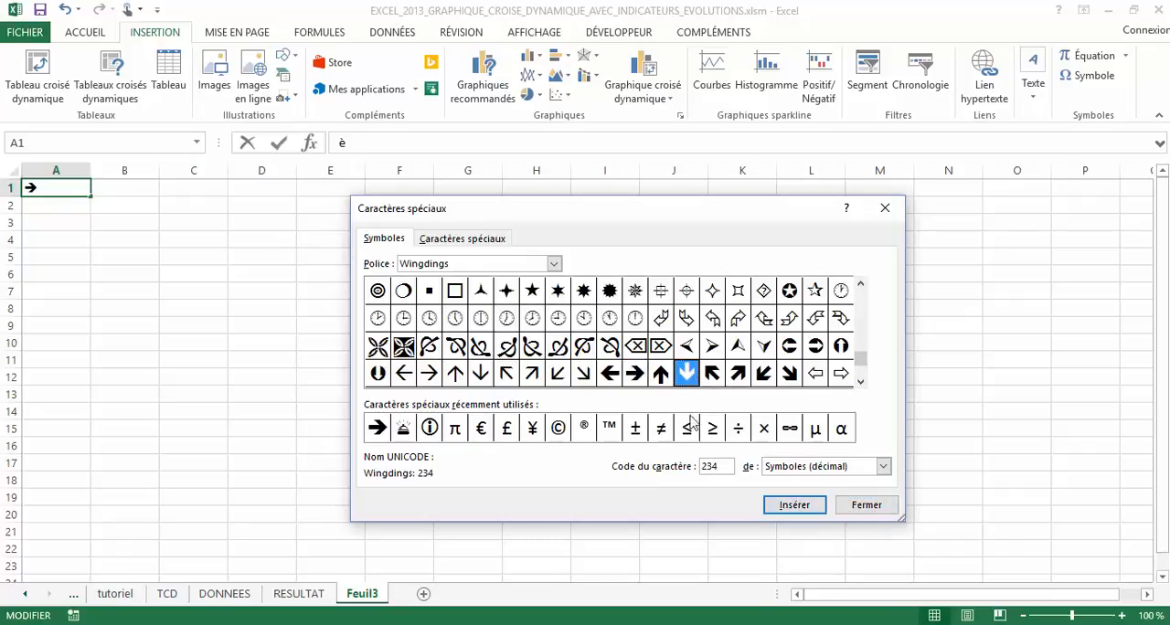
left_click(795, 505)
left_click(660, 374)
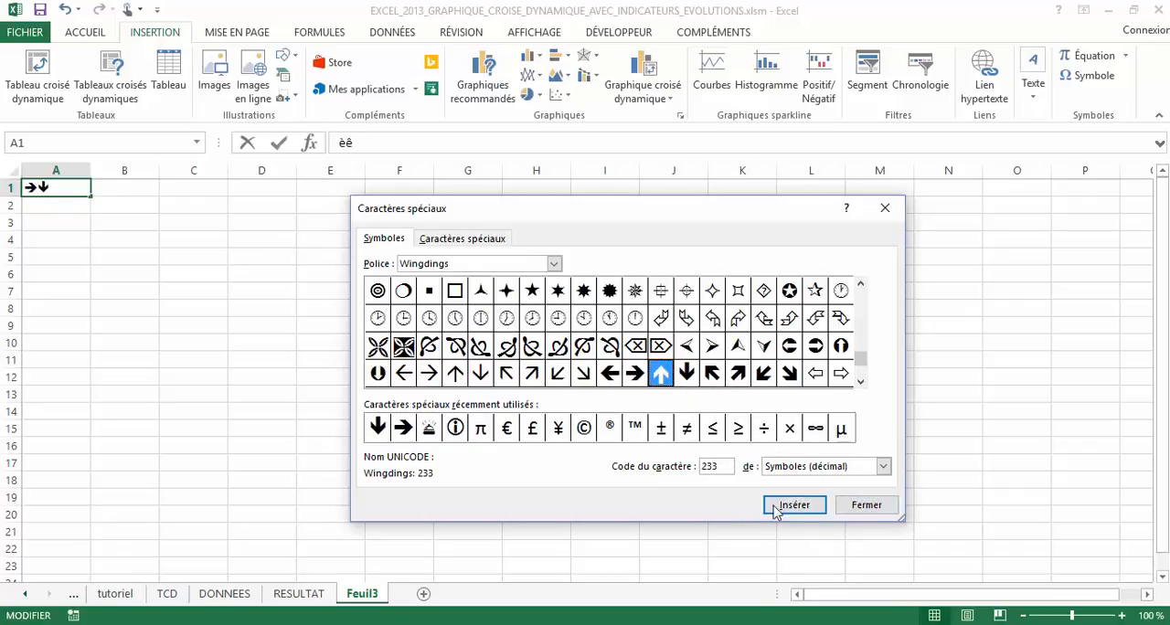
left_click(794, 505)
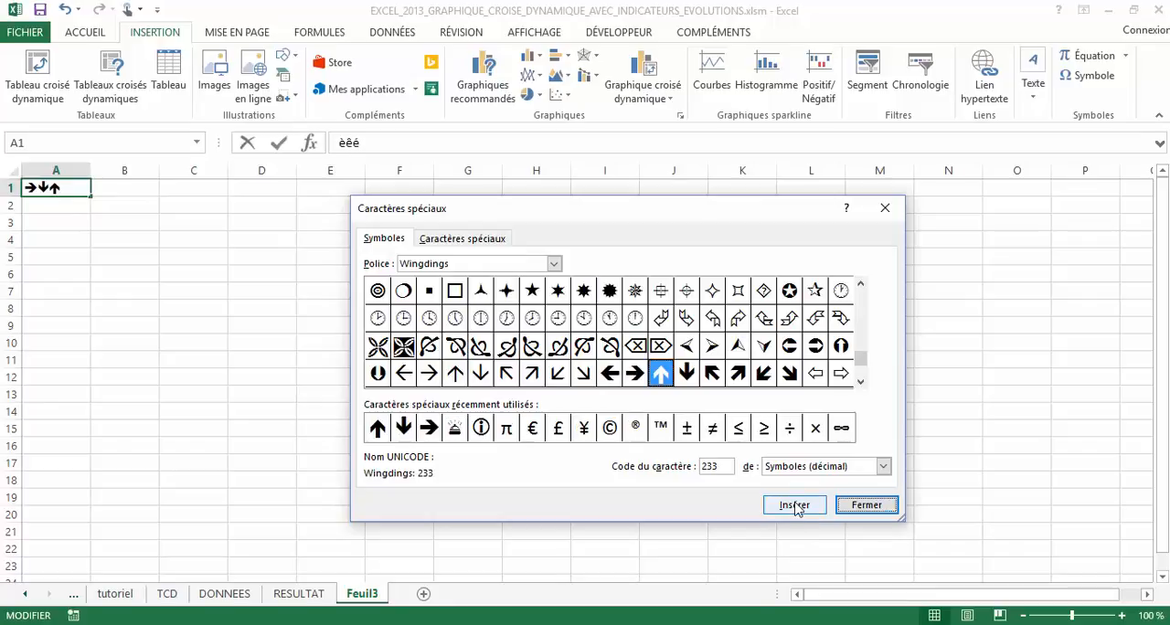
left_click(892, 503)
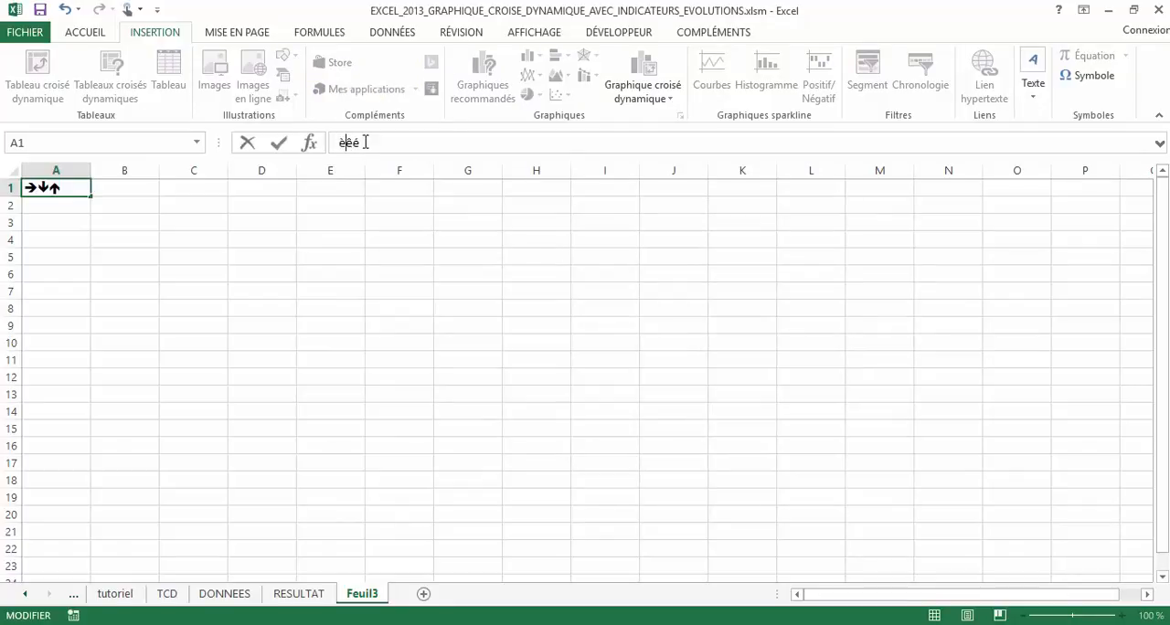
left_click(129, 267)
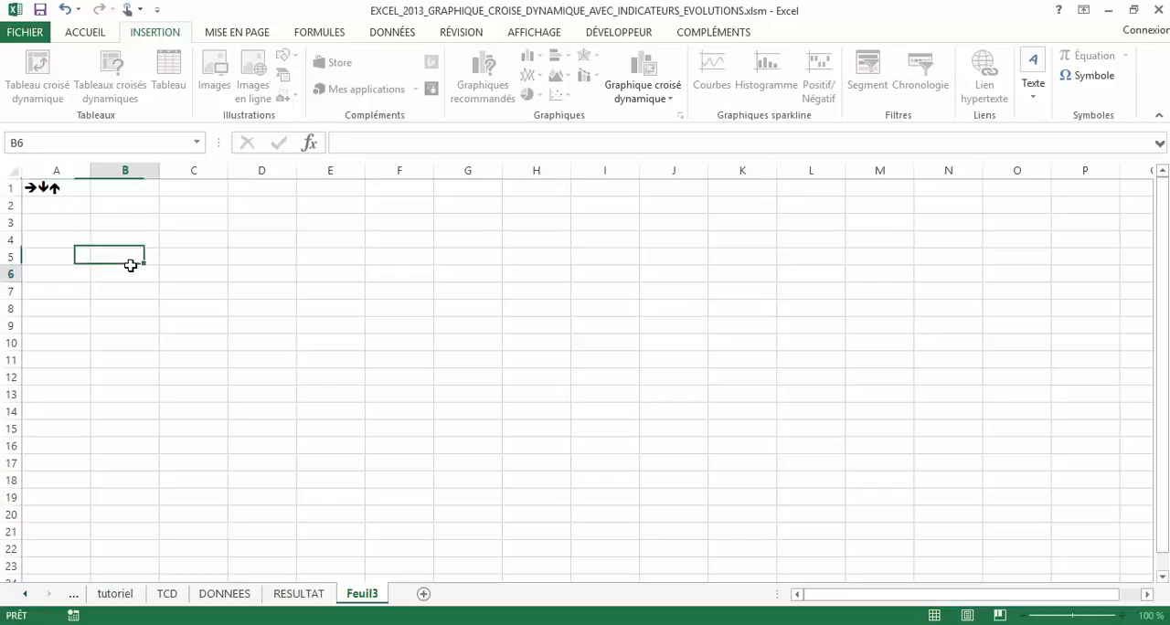
Check the letters underlying the arrows in A1, and return to the RESULTAT sheet
left_click(79, 192)
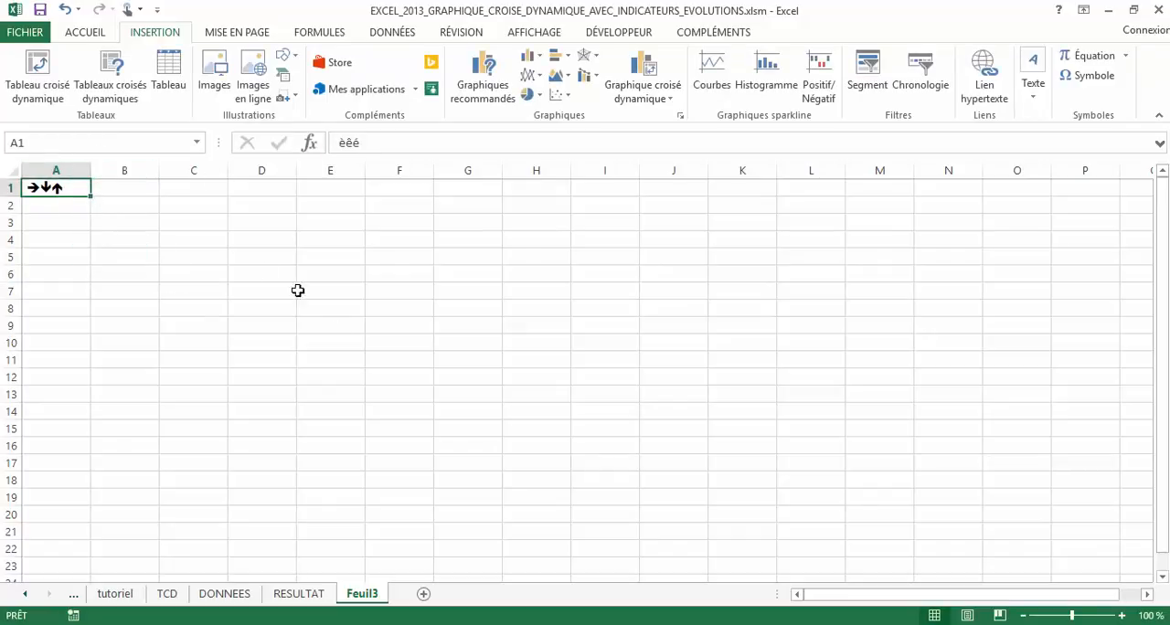
left_click(300, 593)
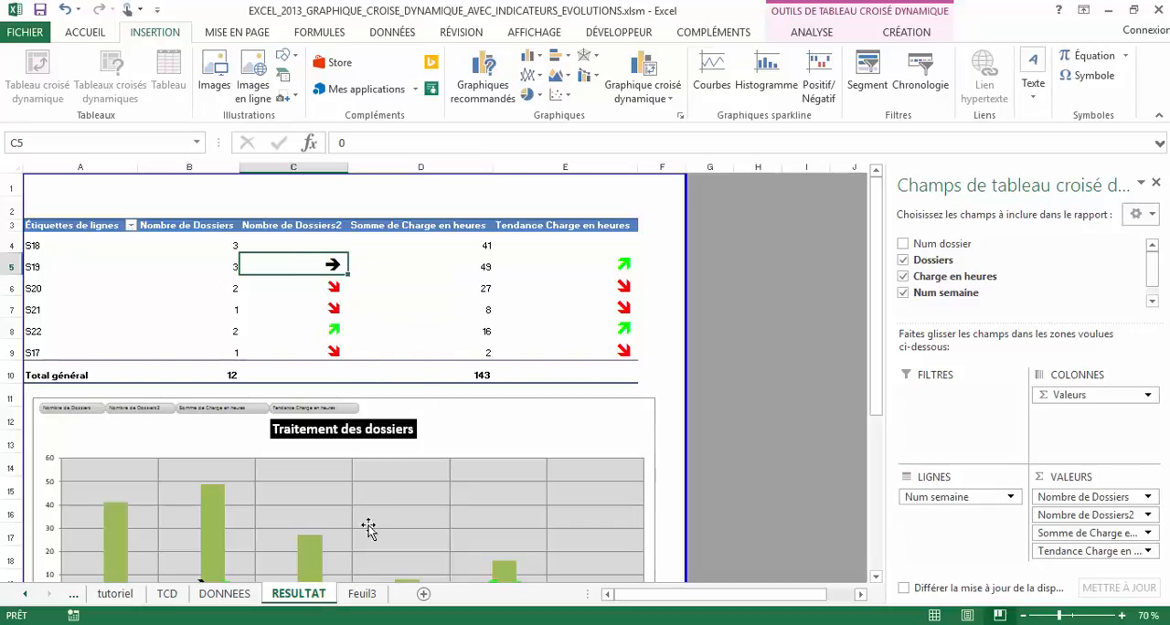
Go to the tutoriel sheet and examine the green arrow's character in the custom number format written in T19
left_click(233, 601)
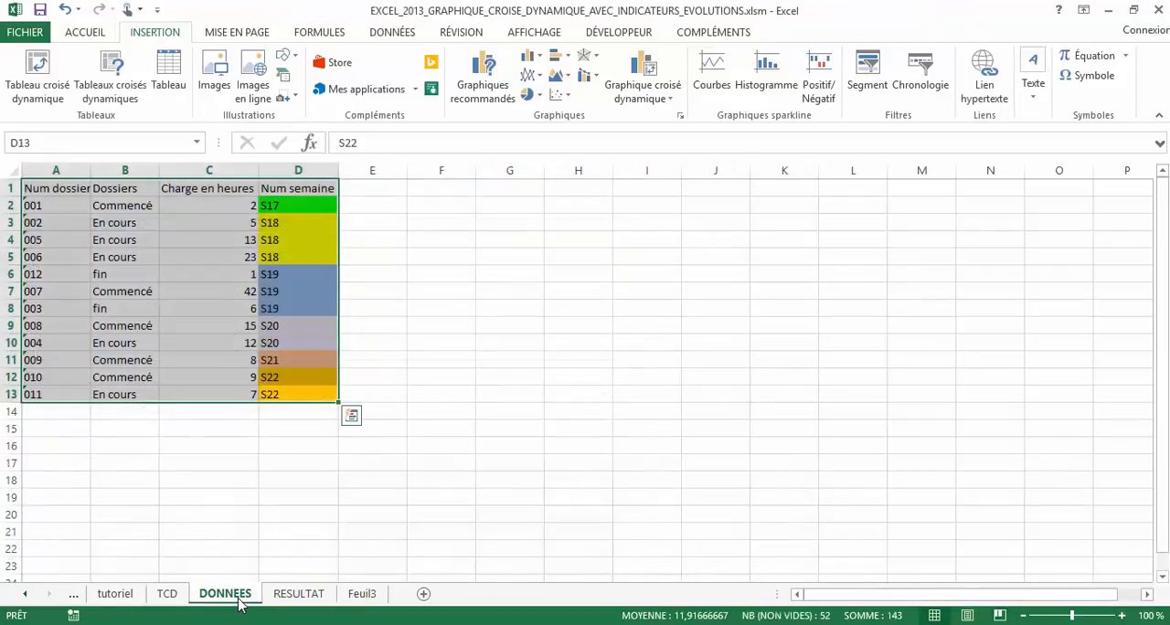
left_click(115, 594)
scroll(426, 497, "down", 5)
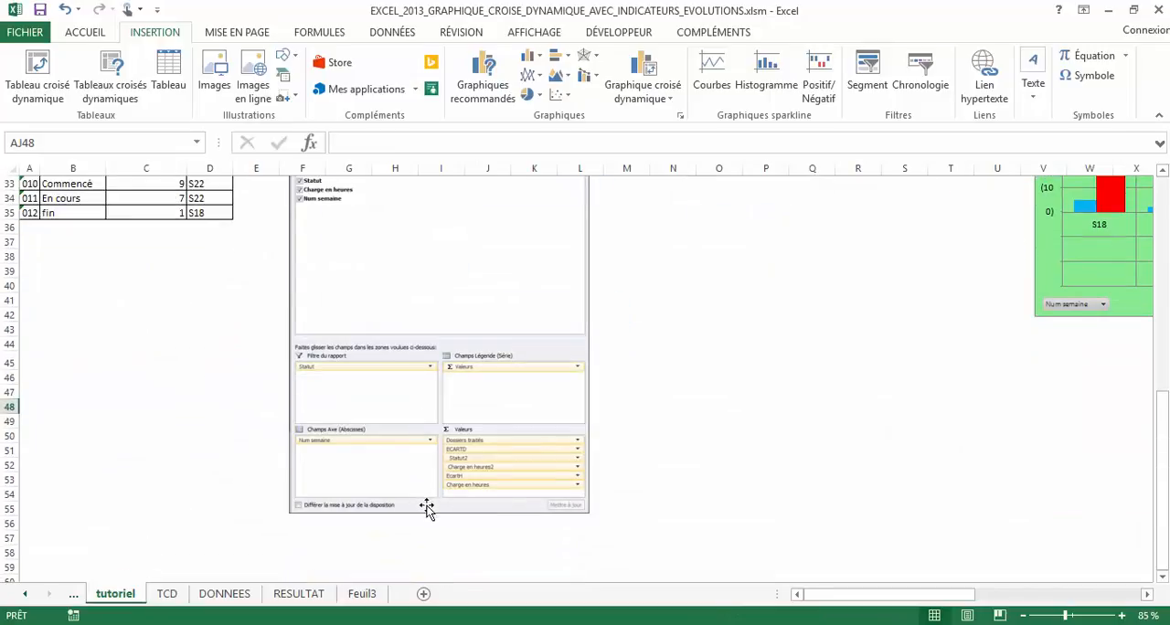
scroll(426, 497, "up", 10)
scroll(712, 557, "up", 3)
scroll(1016, 436, "down", 4)
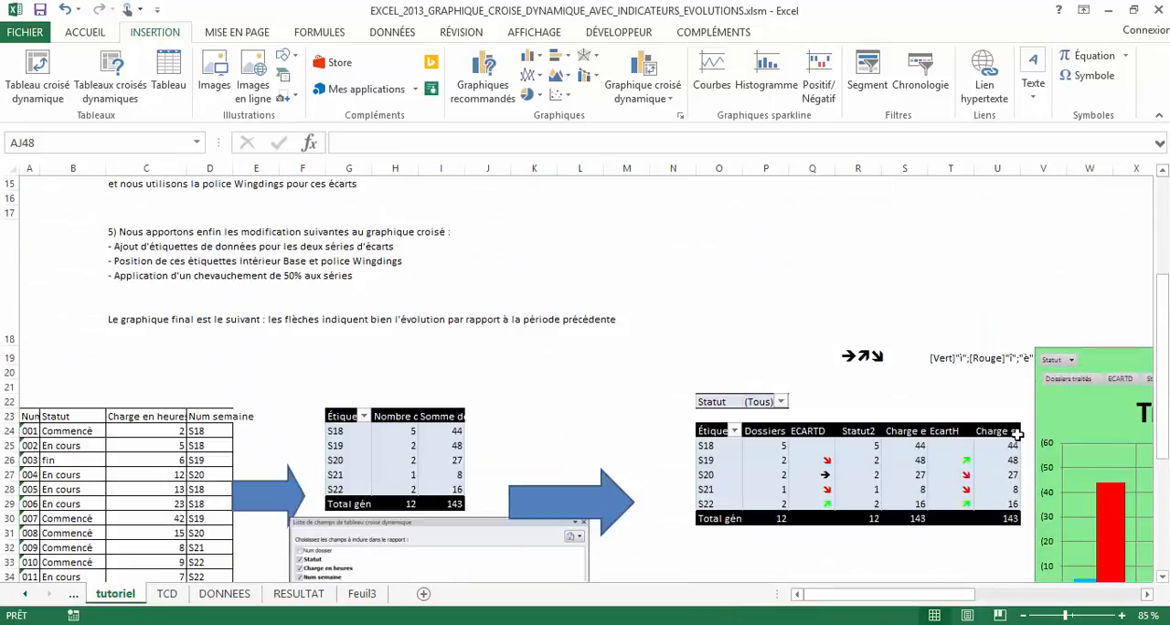
left_click(944, 362)
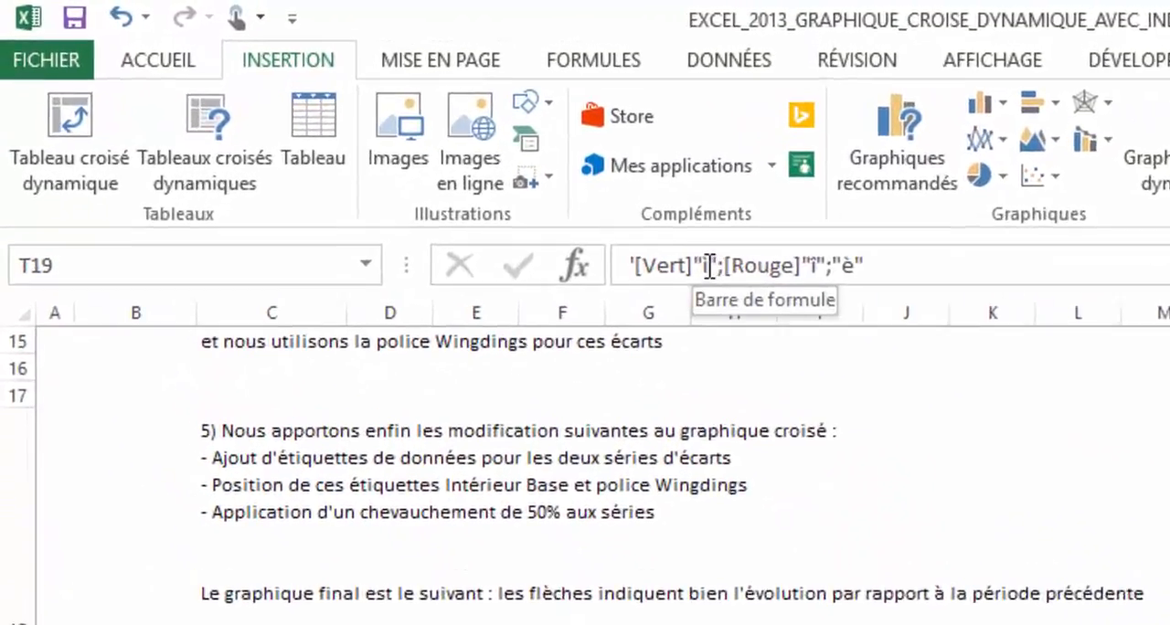
double_click(709, 266)
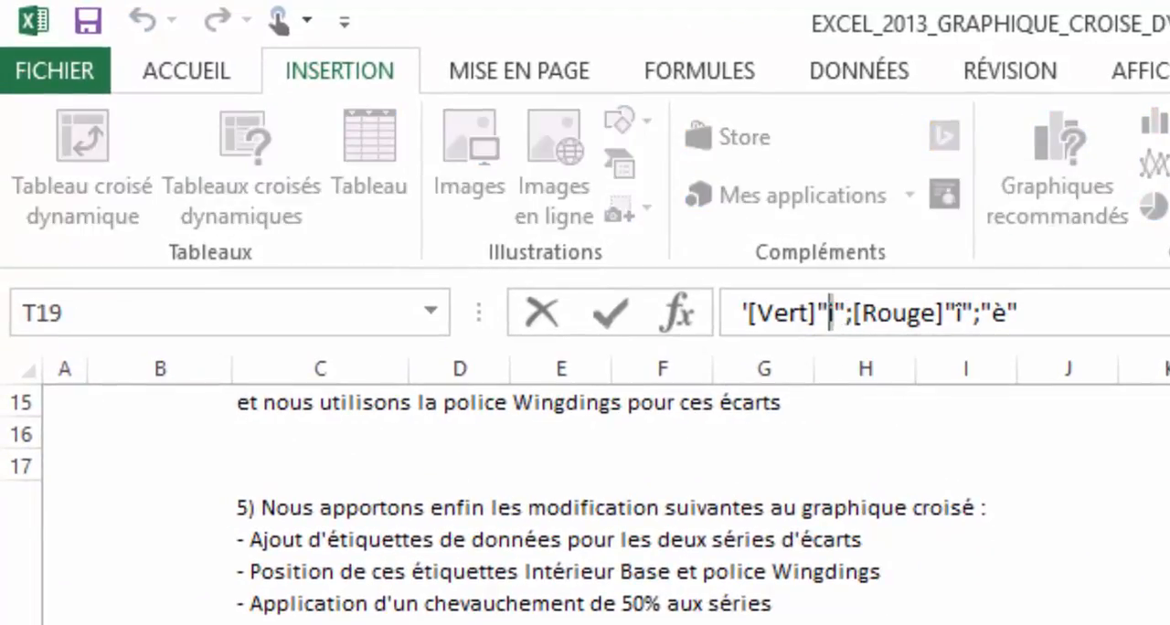
left_click(905, 372)
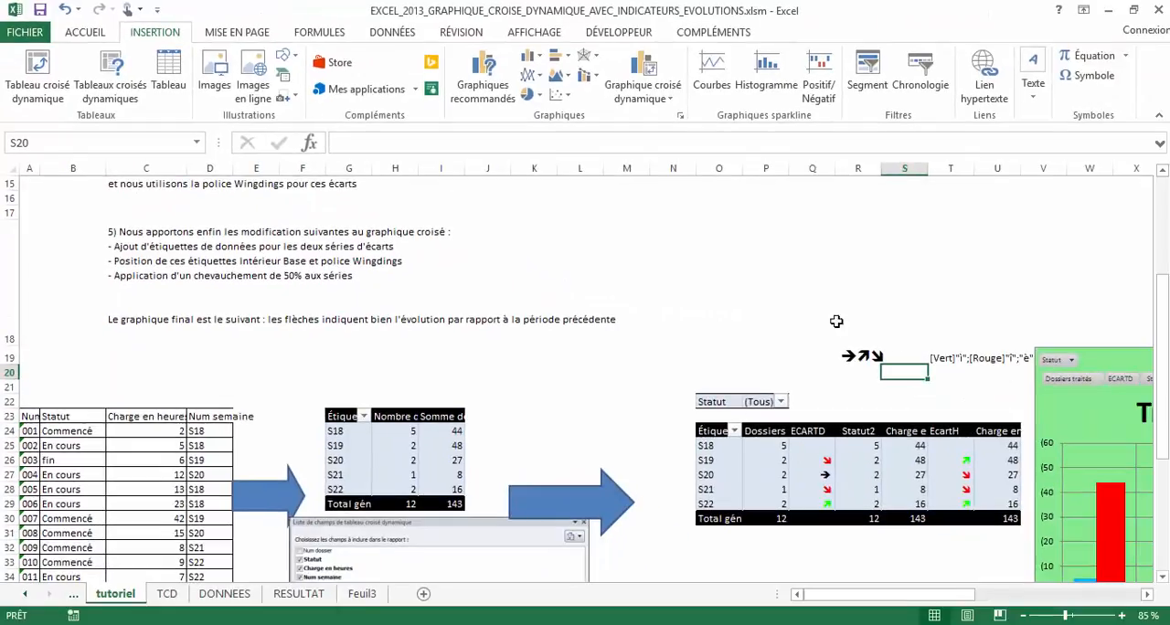
Examine the red and neutral arrow characters in T19's format code, compare them with A1 on Feuil3, and return to RESULTAT
left_click(940, 359)
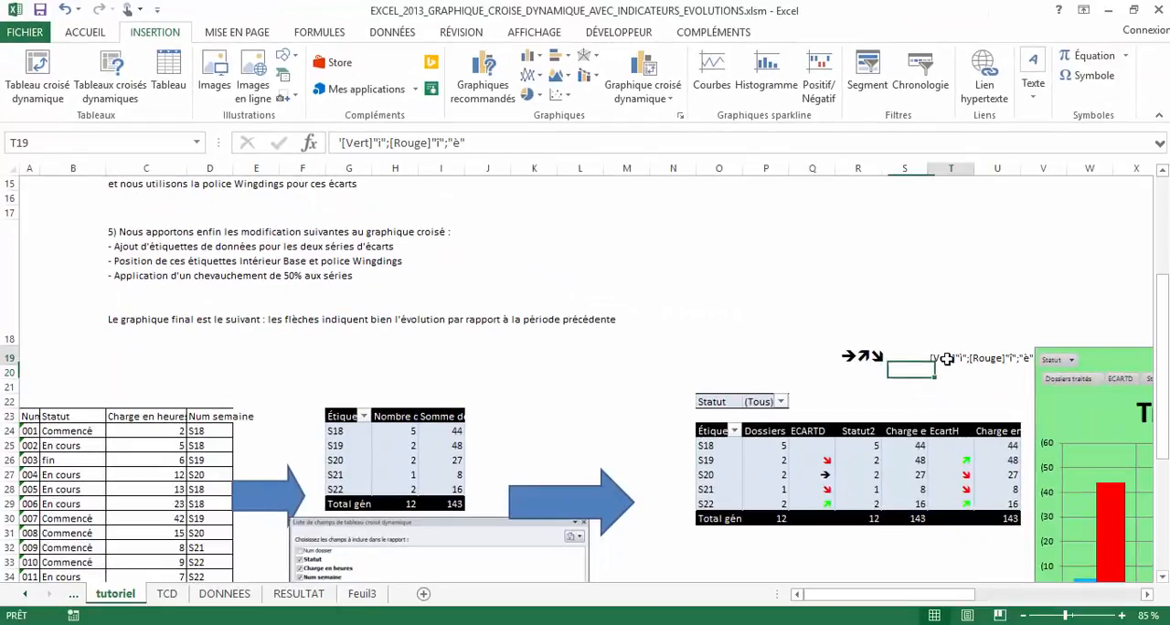
left_click(434, 142)
left_click(472, 143)
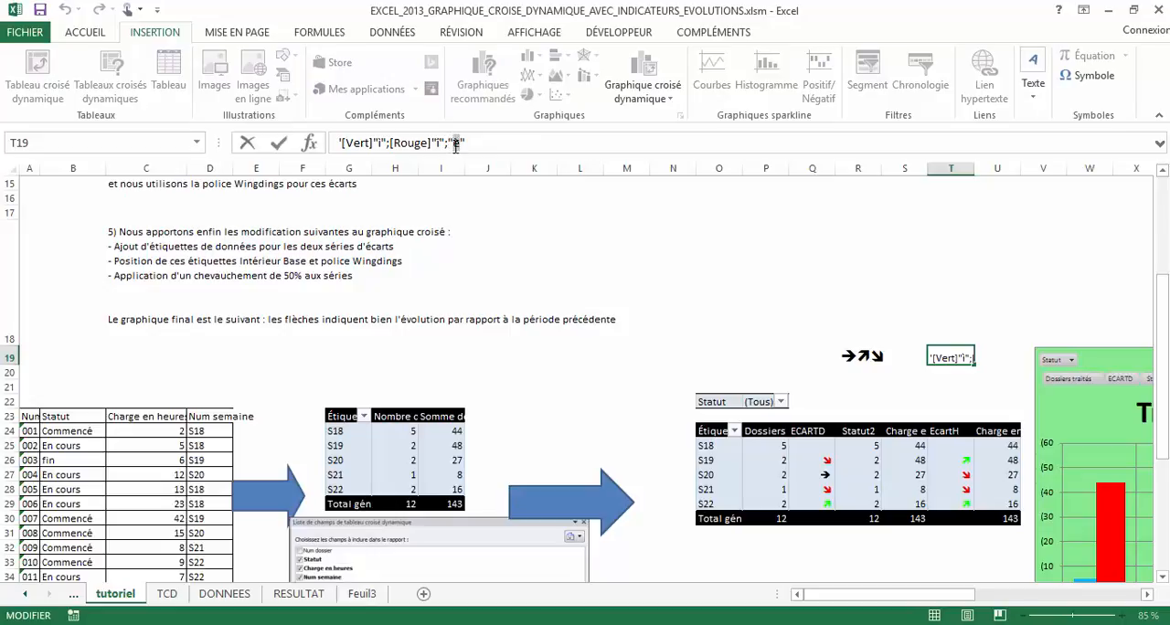
key("Escape")
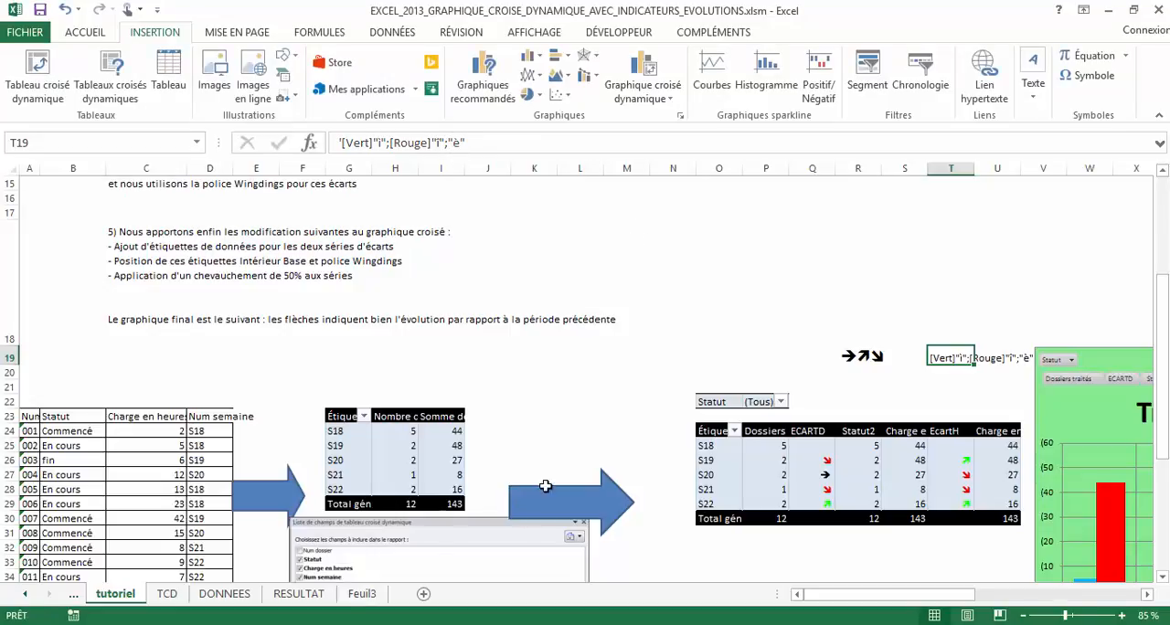
left_click(362, 595)
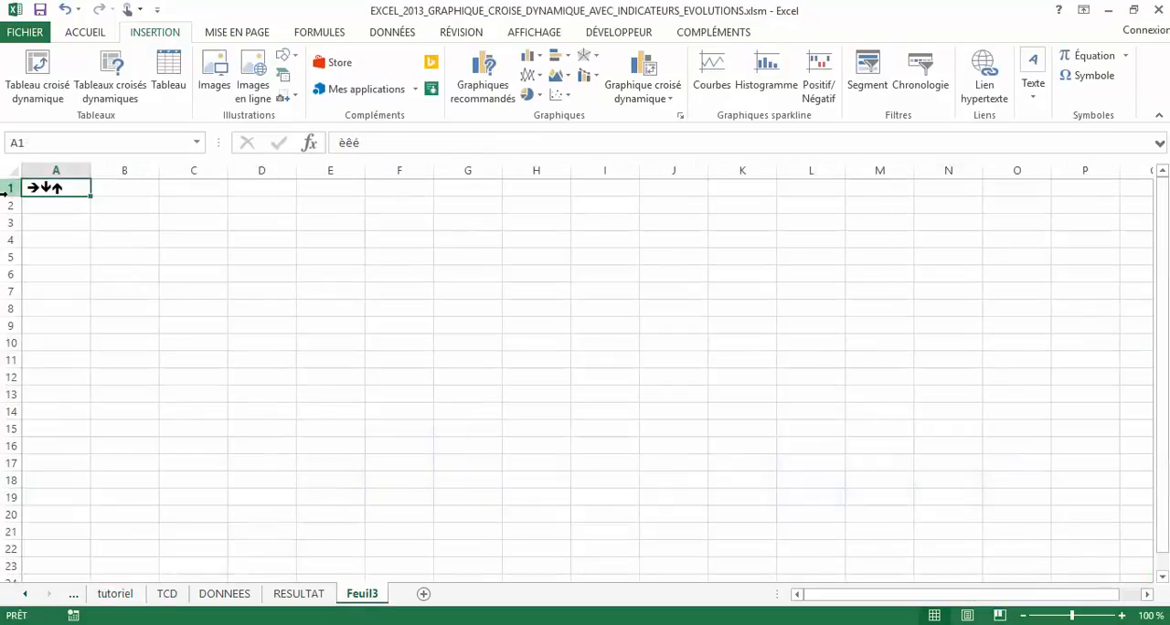
left_click(294, 595)
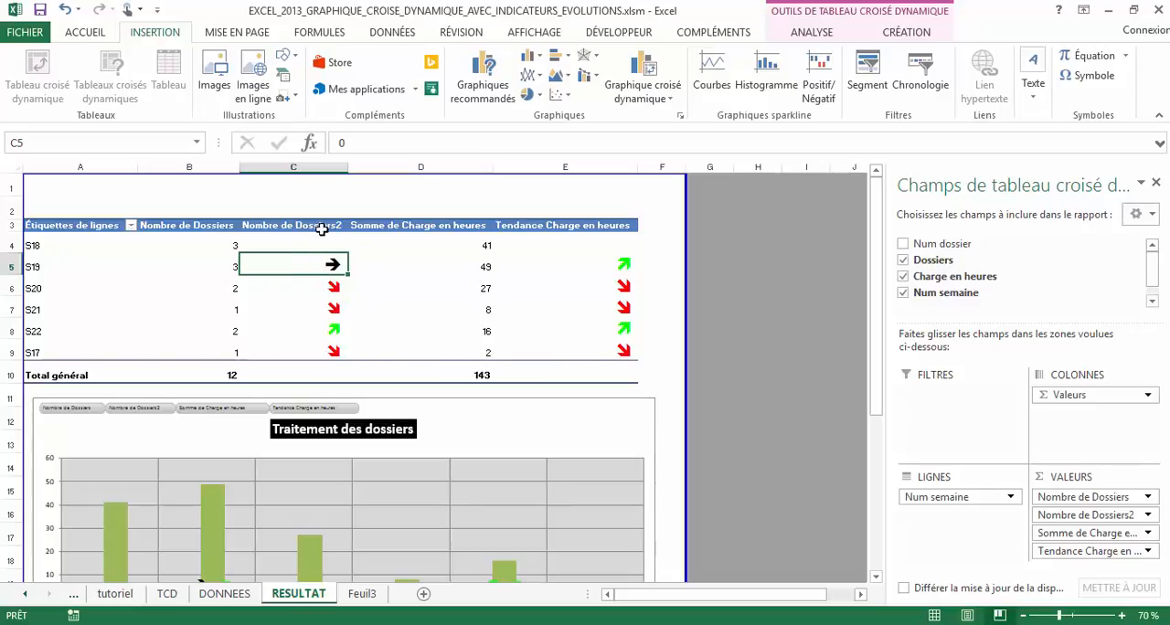
Check the font applied to the trend arrow cells C4:C9 and E4:E9 of the pivot table
left_click_drag(317, 240, 308, 348)
left_click(80, 33)
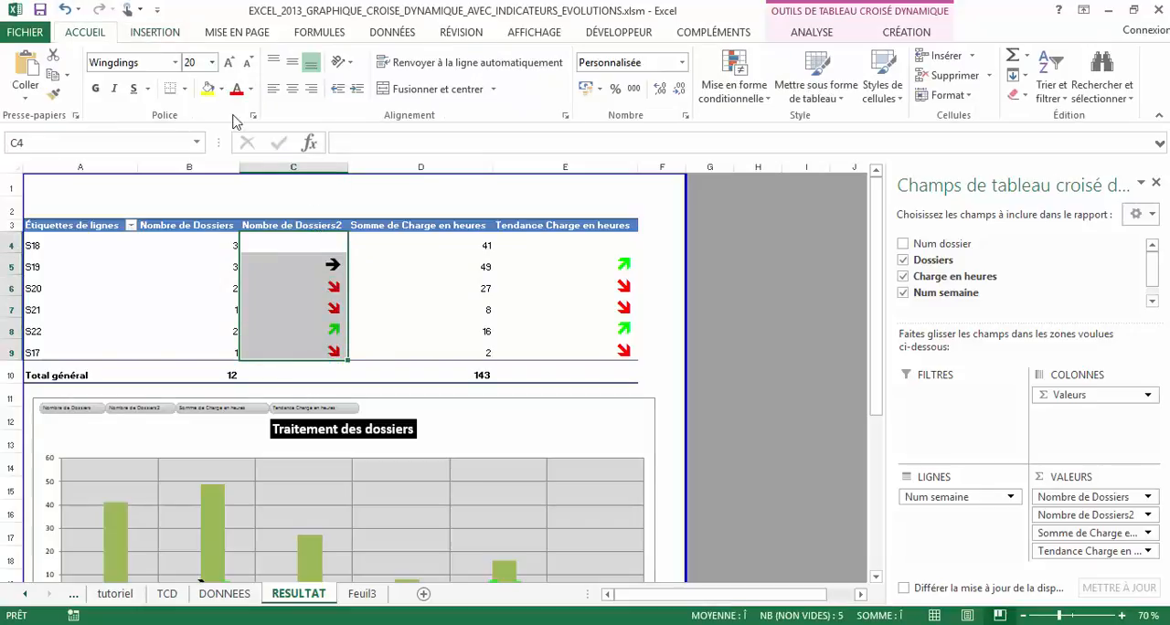
left_click(607, 237)
left_click_drag(607, 237, 608, 351)
left_click(291, 253)
left_click_drag(291, 253, 293, 352)
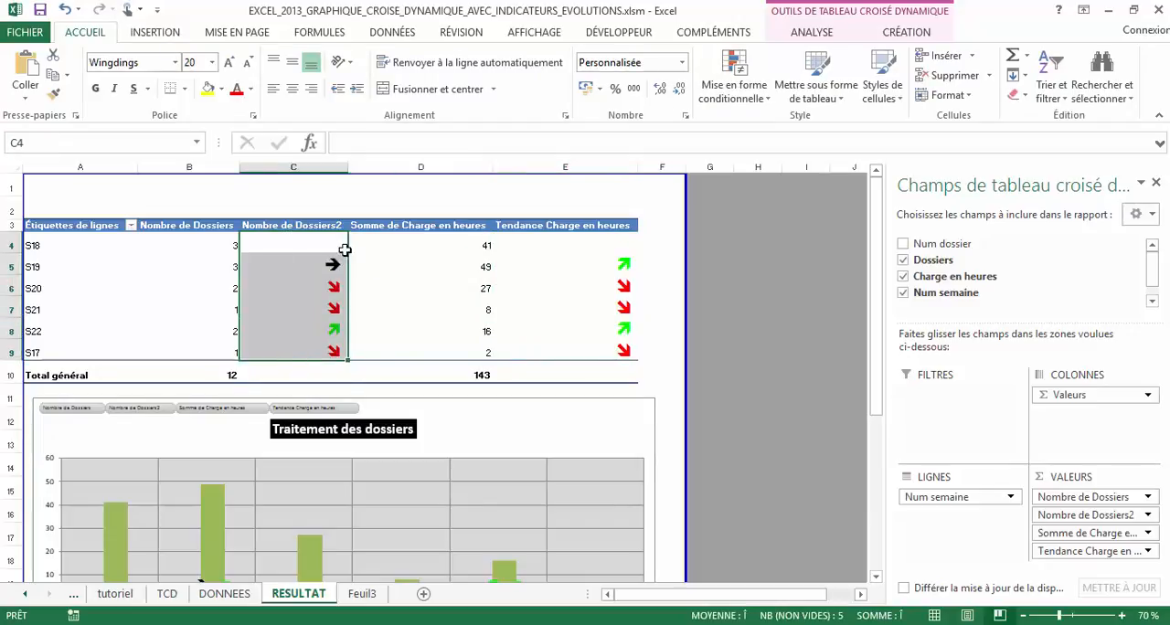
Review the arrow labels on the finished Traitement des dossiers chart below the pivot table
left_click(777, 327)
scroll(549, 347, "down", 2)
left_click(528, 297)
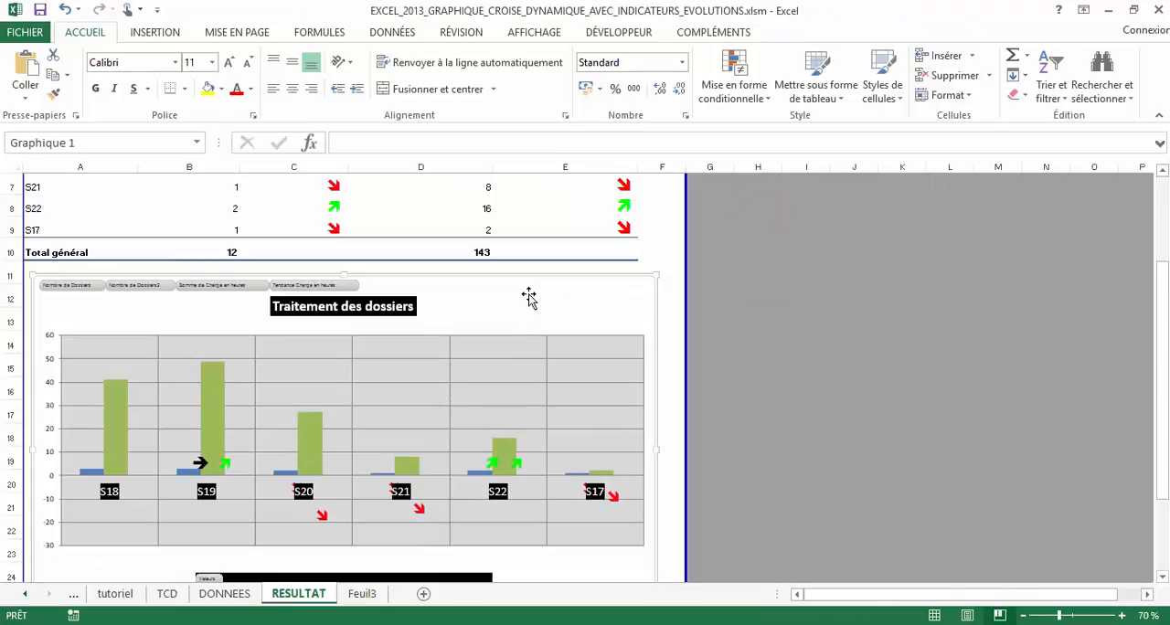
scroll(549, 374, "up", 1)
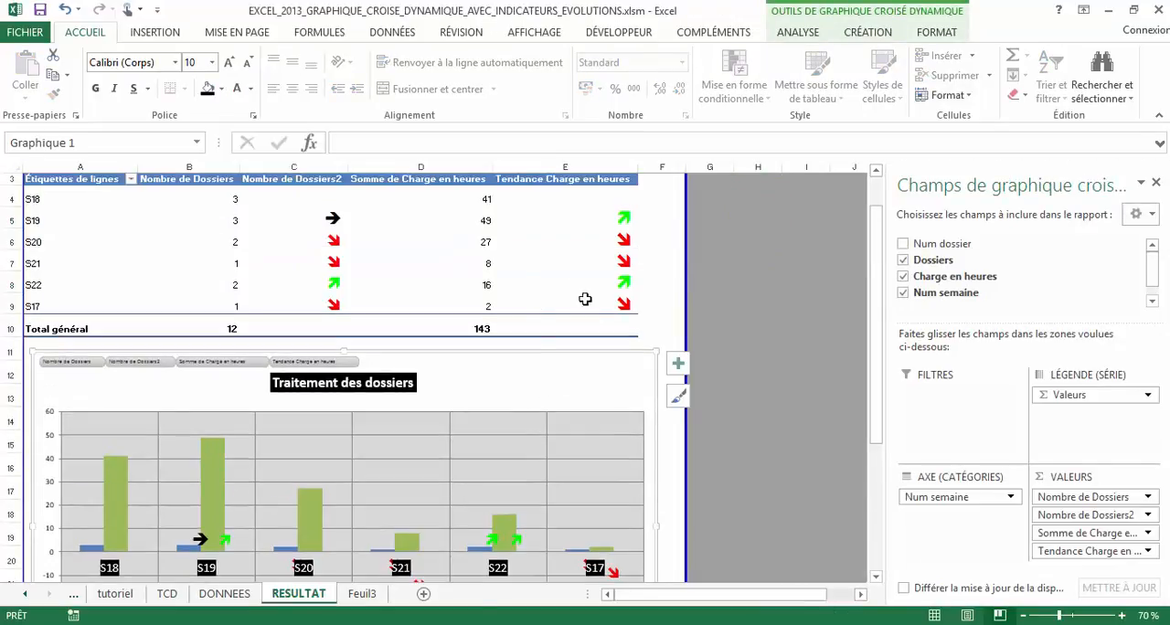
Insert a clustered column pivot chart from the whole pivot table and move it to the empty grey area beside the table
left_click_drag(602, 328, 57, 181)
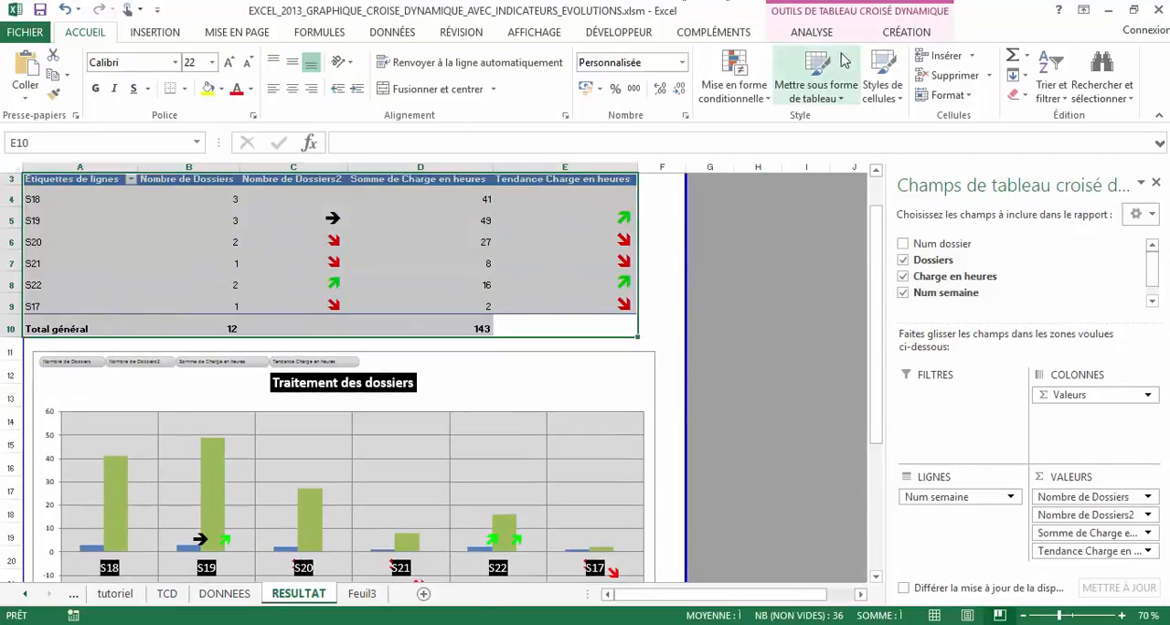
left_click(813, 33)
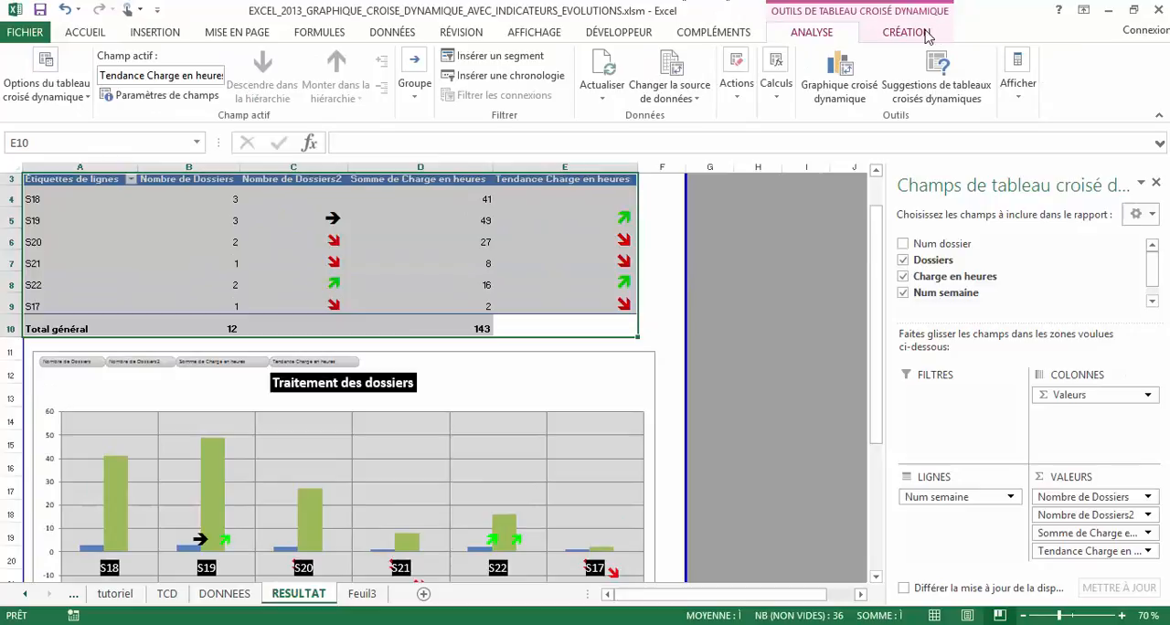
left_click(841, 89)
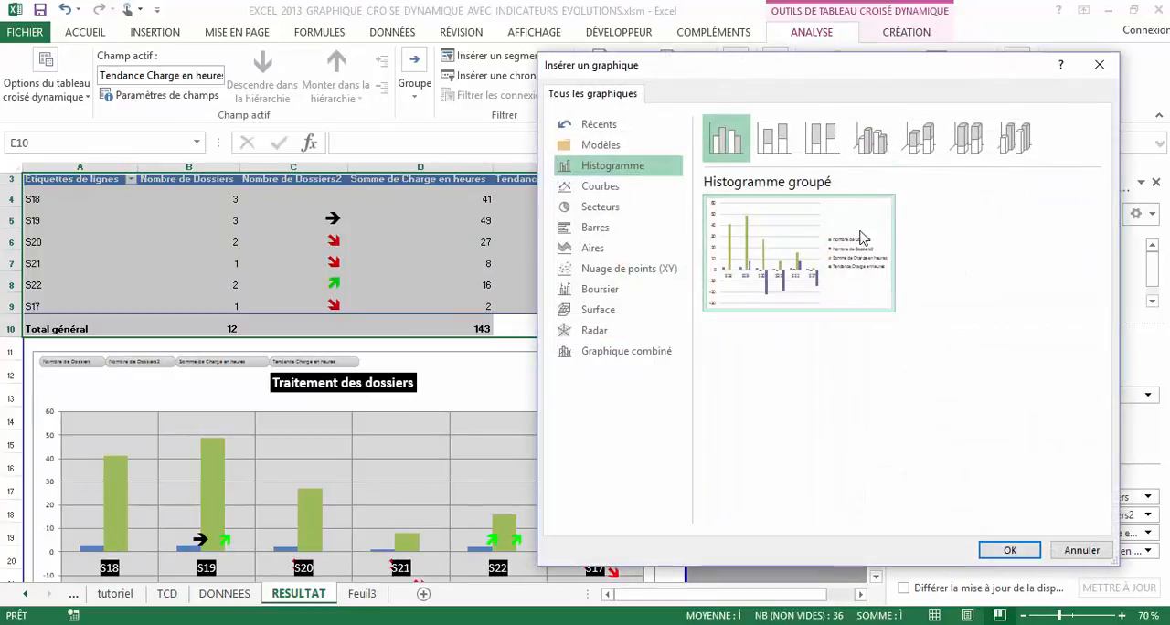
mouse_move(794, 255)
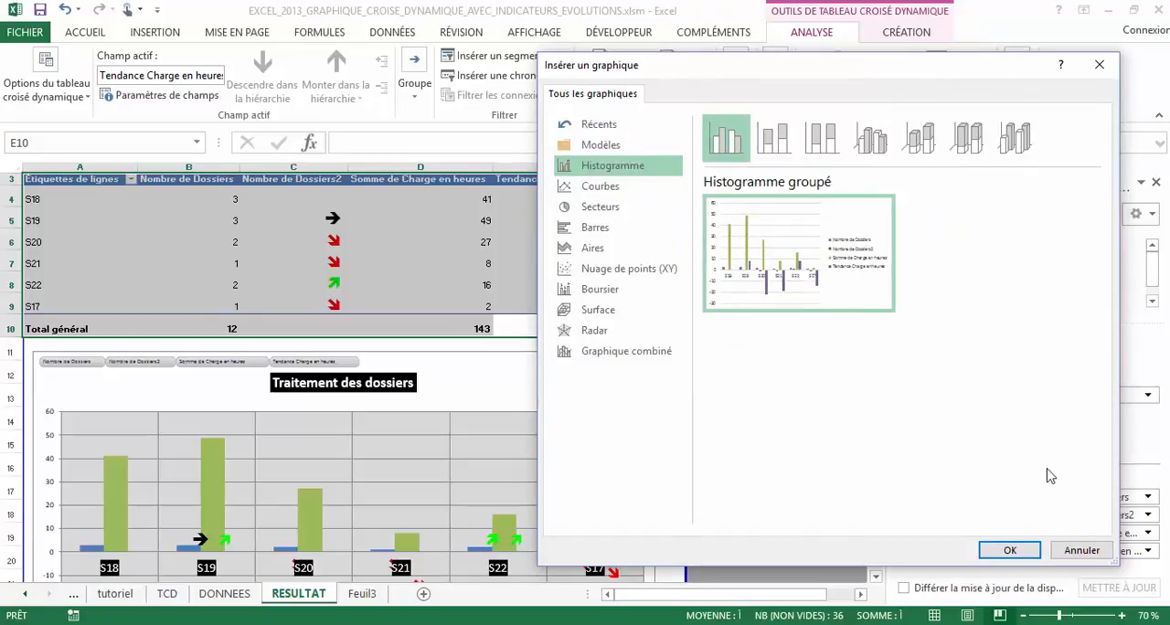
left_click(1011, 551)
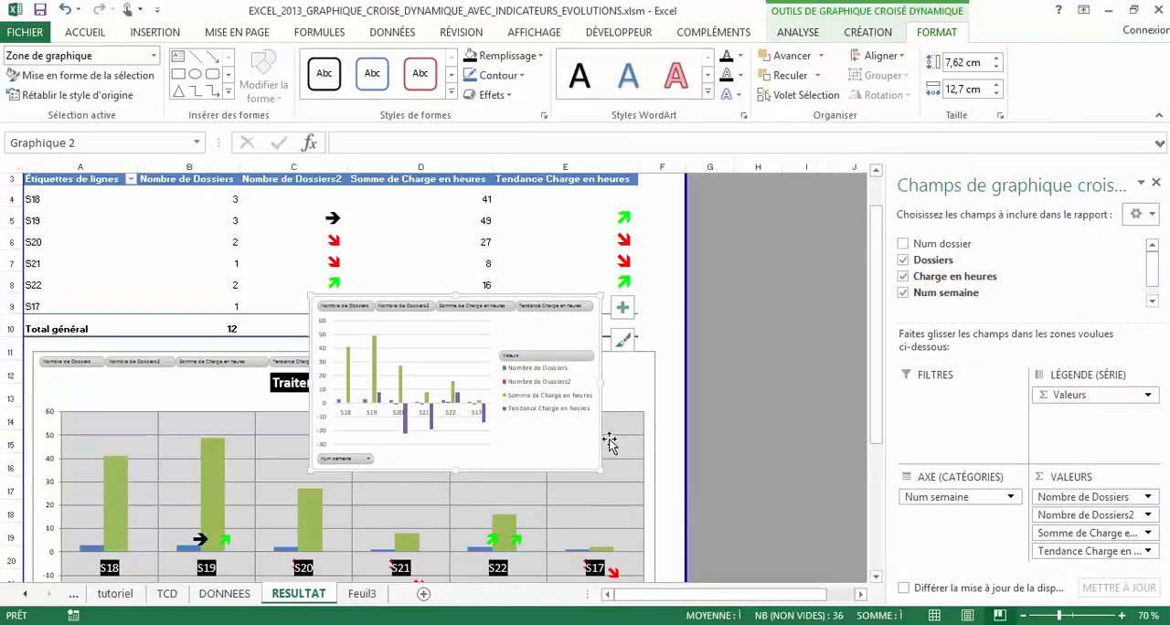
scroll(551, 410, "down", 2, "ctrl")
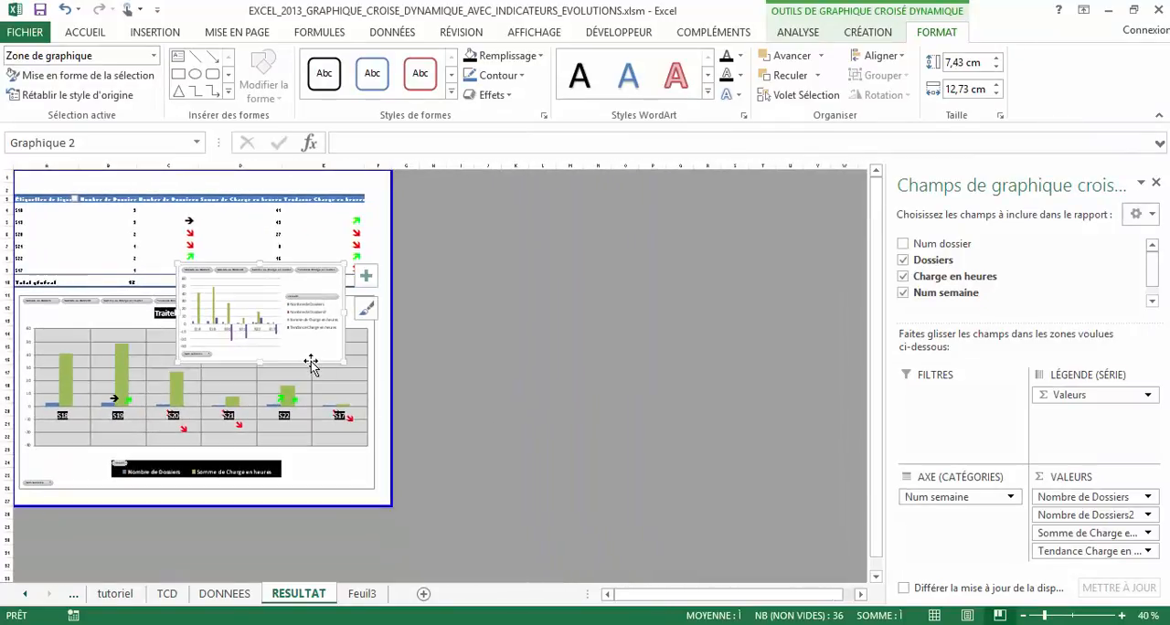
left_click_drag(311, 364, 537, 286)
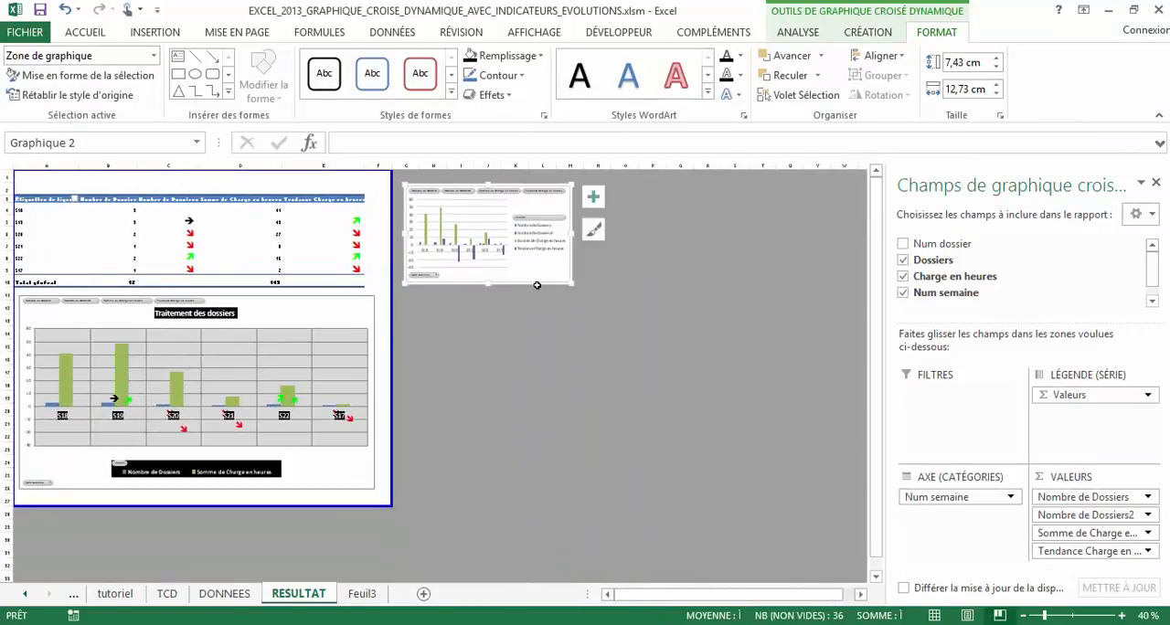
scroll(536, 286, "up", 5, "ctrl")
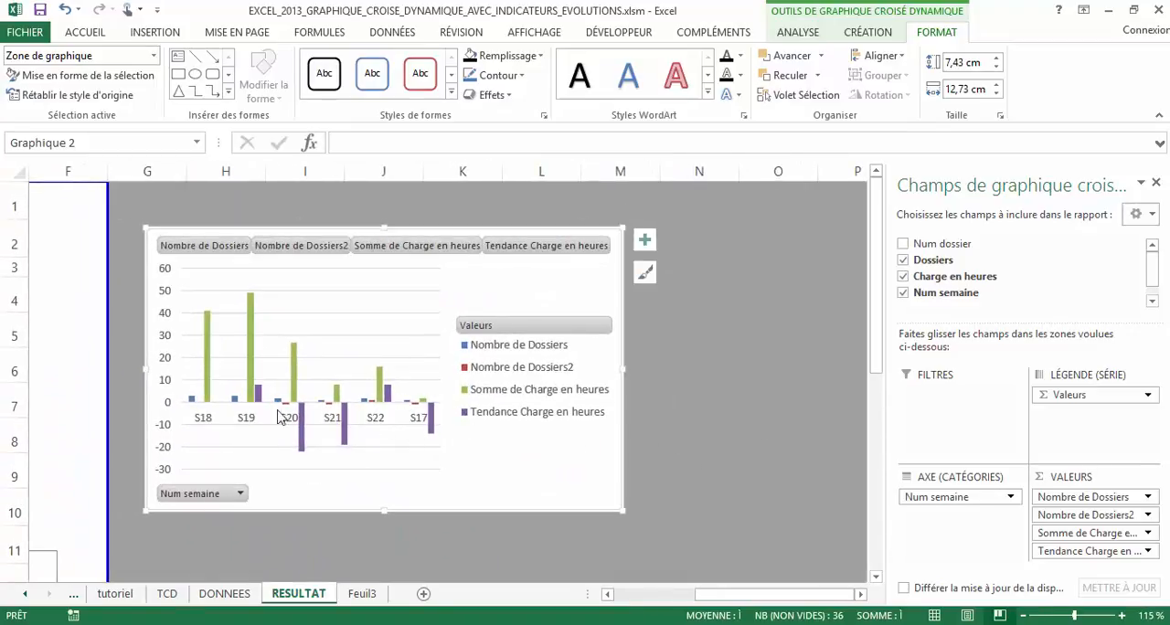
Add data labels to the Tendance Charge en heures series in the new chart
left_click(235, 407)
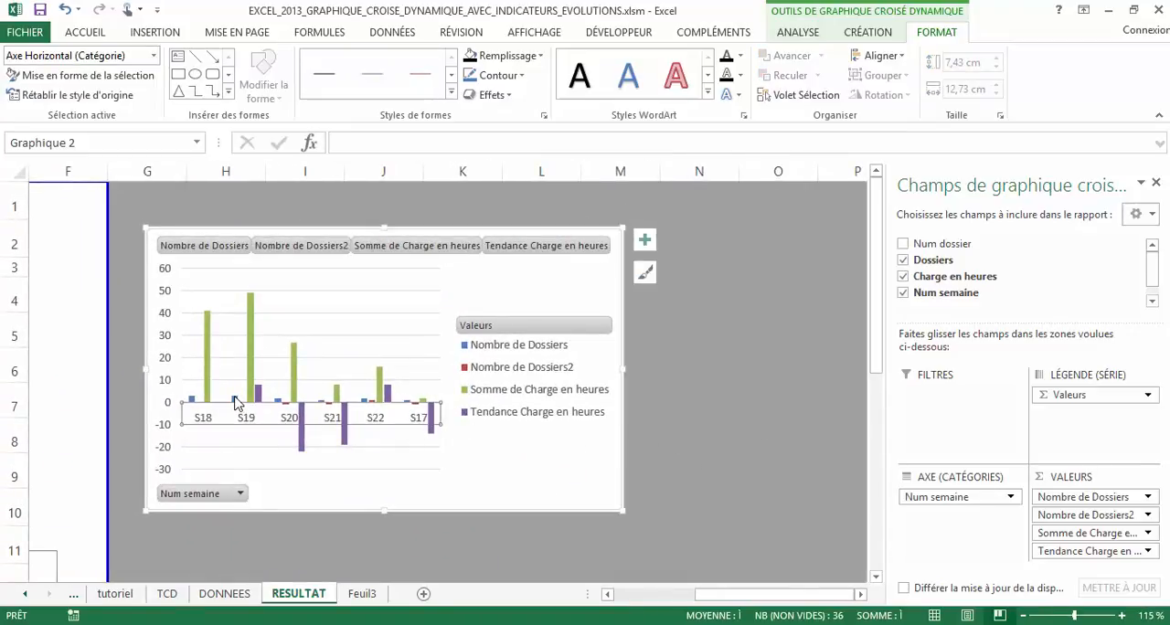
left_click(235, 402)
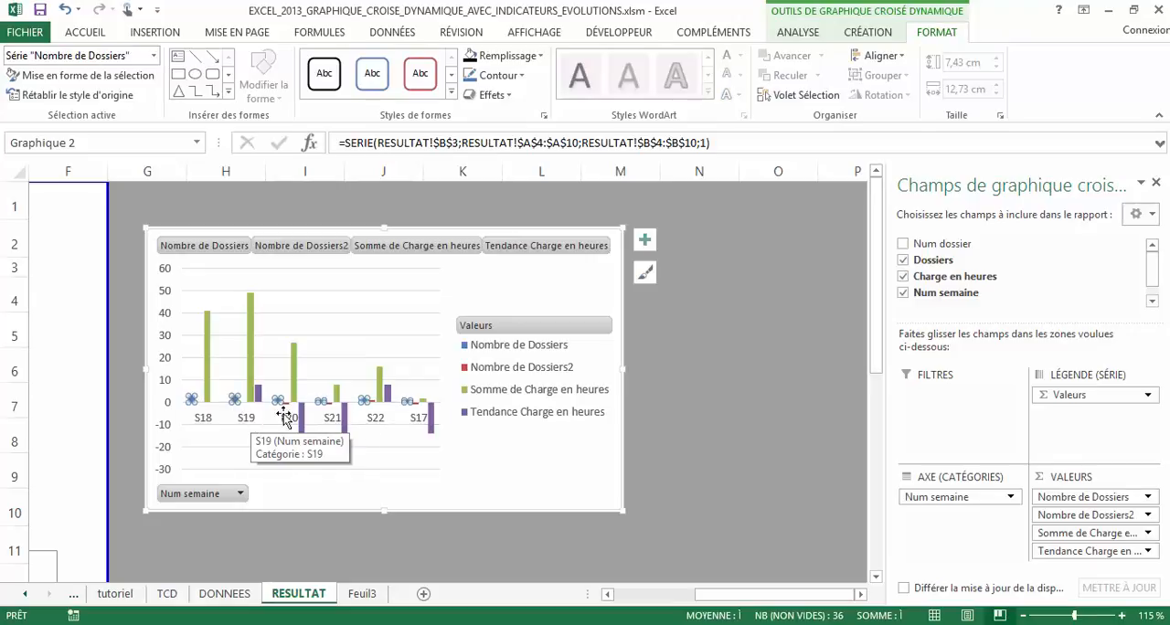
left_click(485, 417)
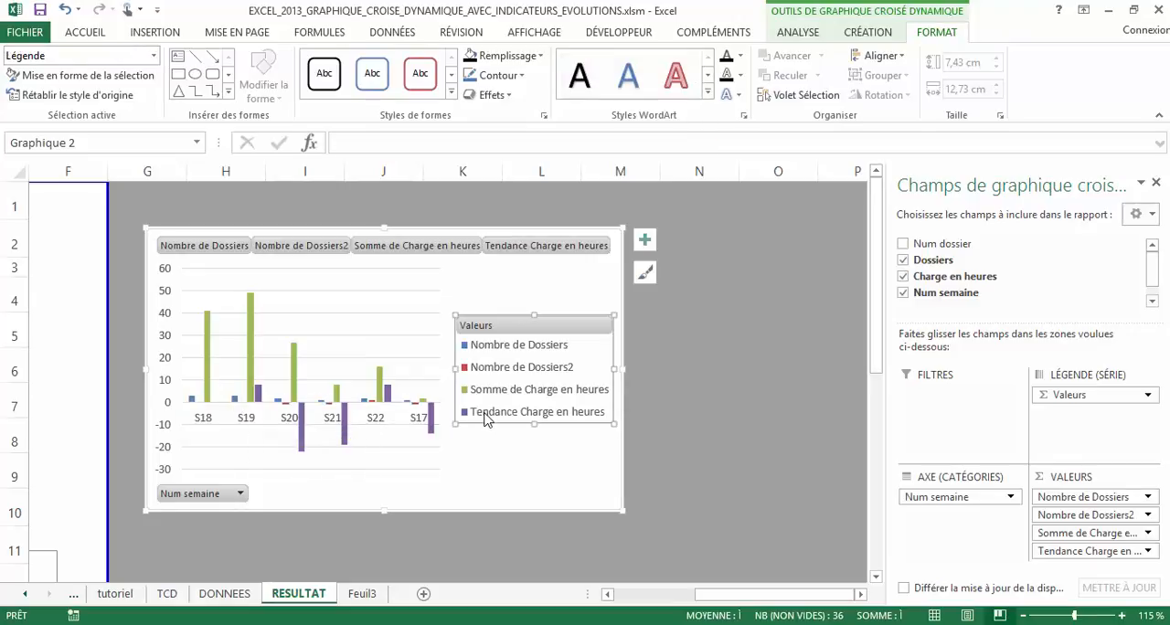
left_click(344, 425)
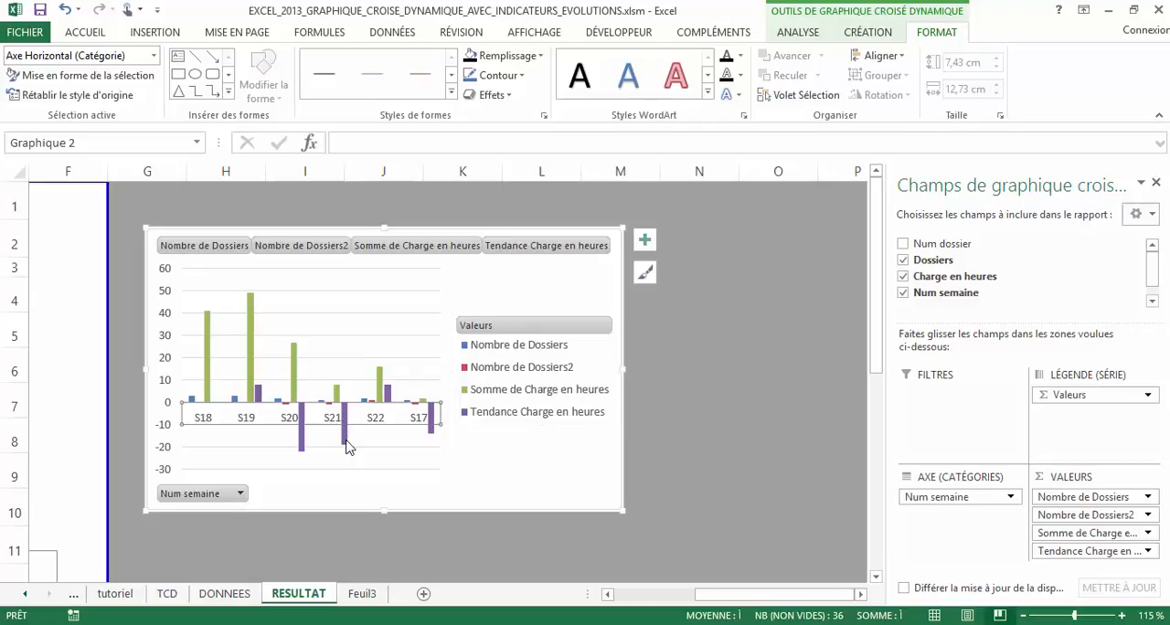
left_click(346, 443)
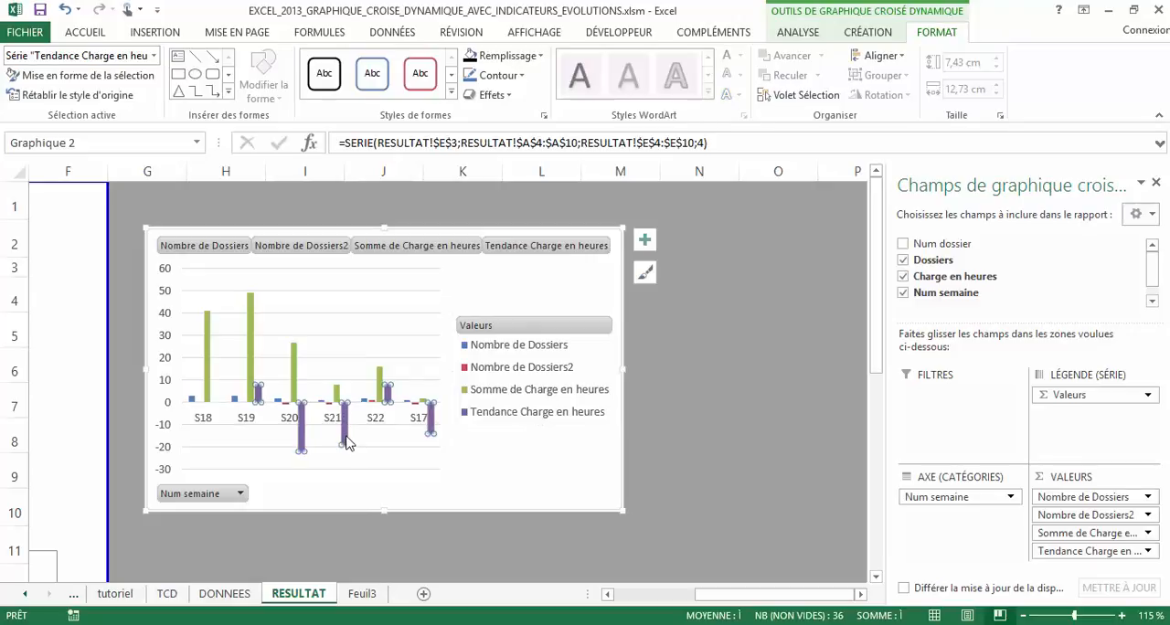
right_click(347, 439)
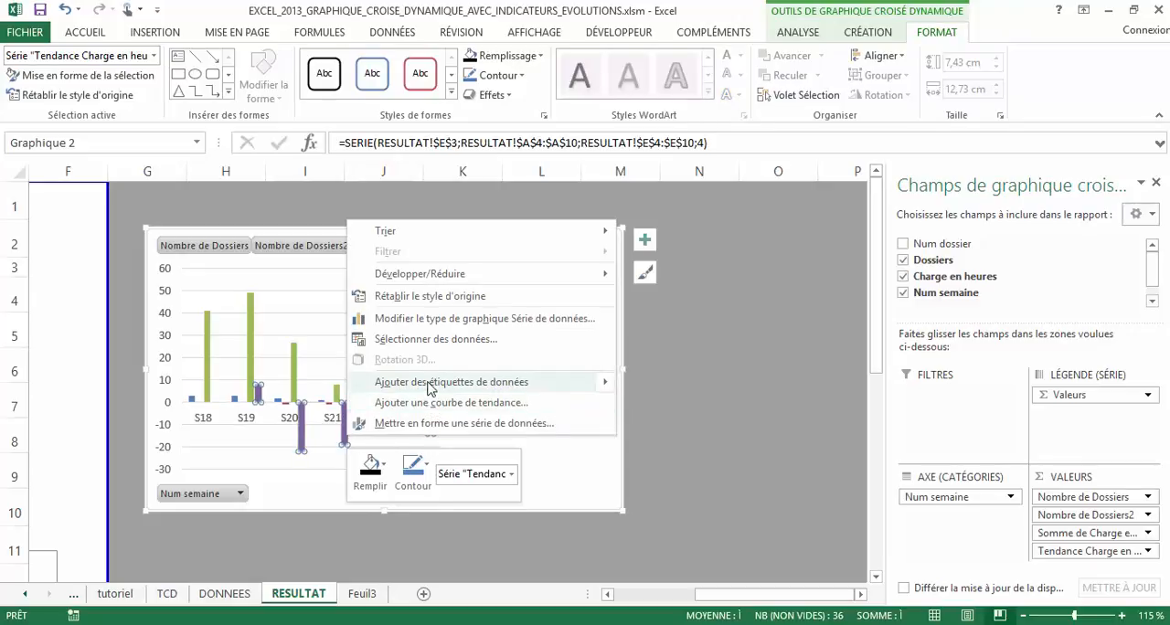
mouse_move(430, 389)
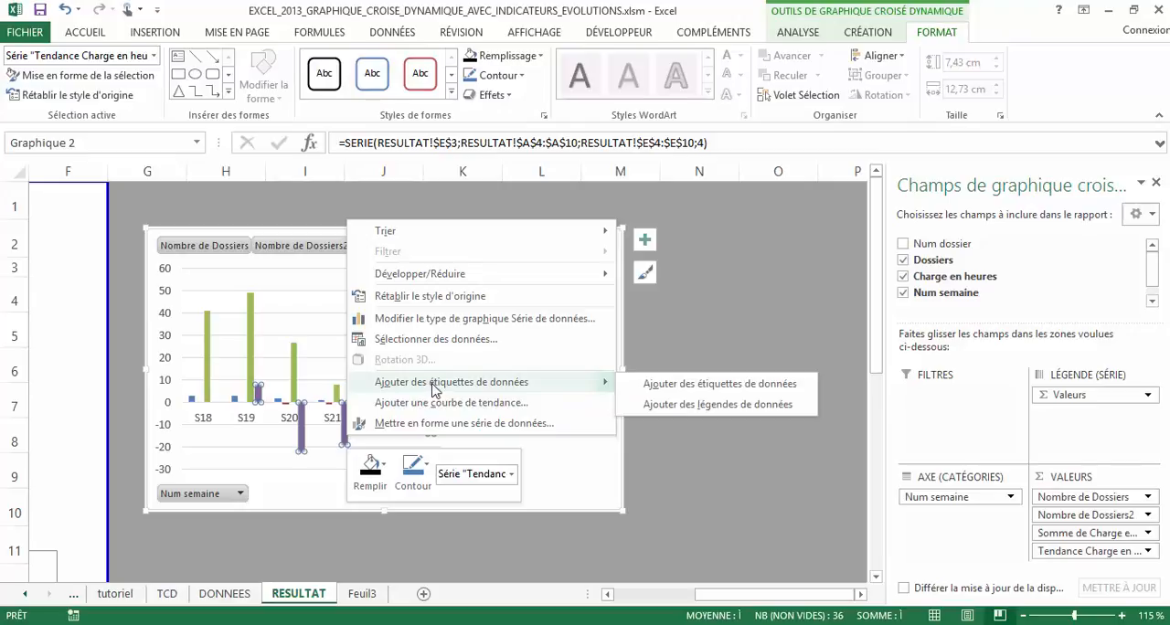
left_click(701, 385)
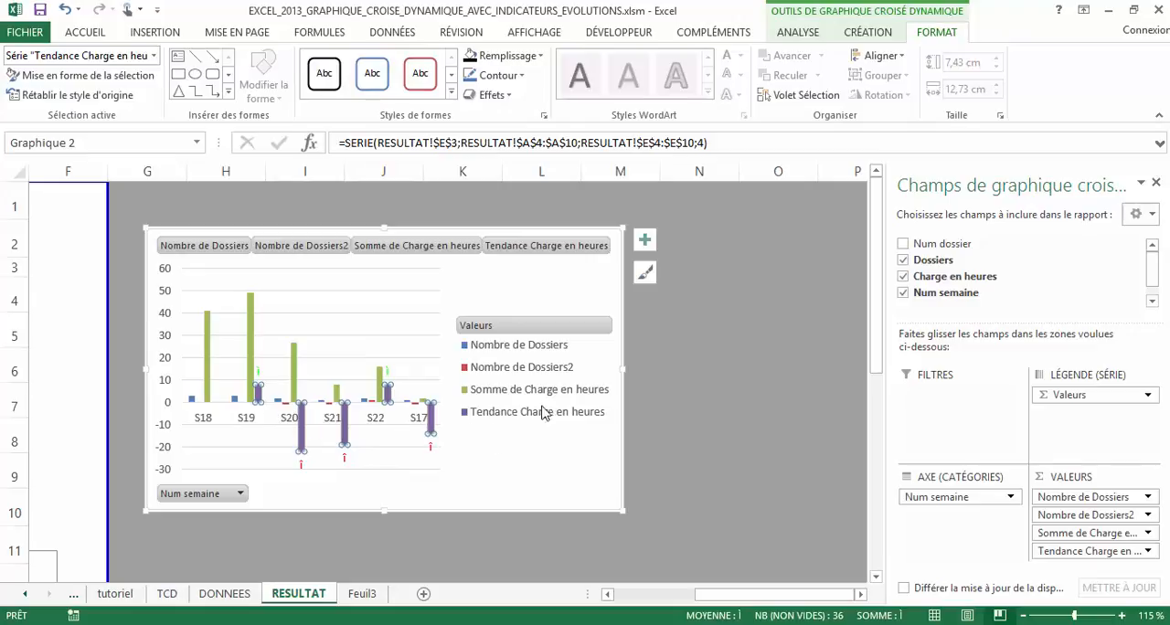
Add data labels to the Nombre de Dossiers2 series in the new chart
left_click(414, 403)
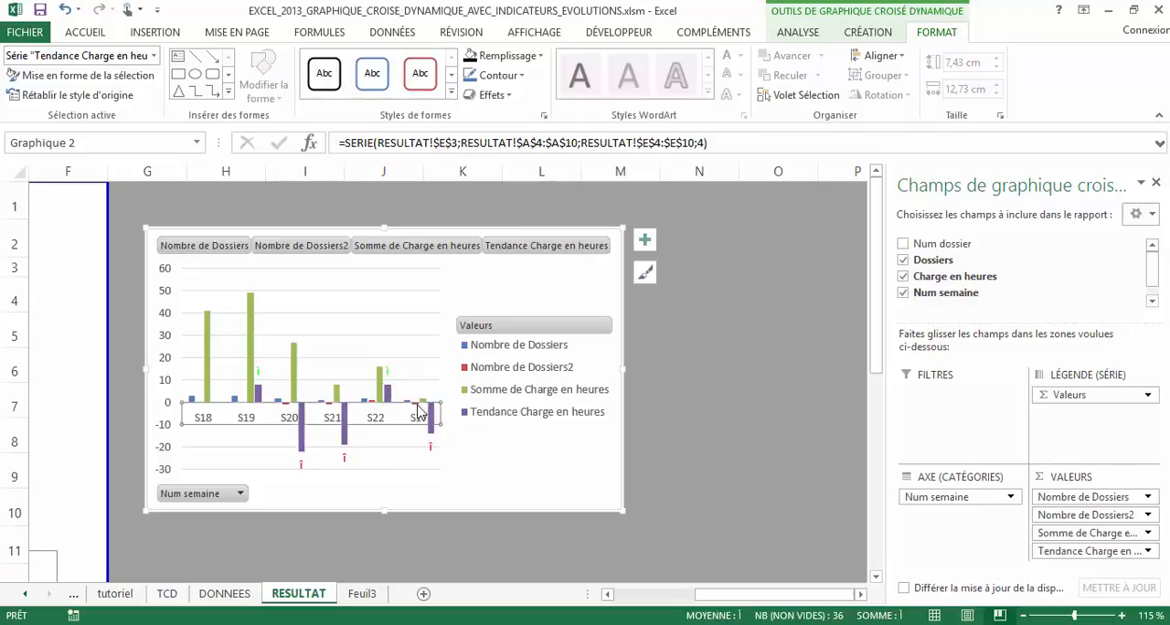
scroll(415, 403, "up", 3)
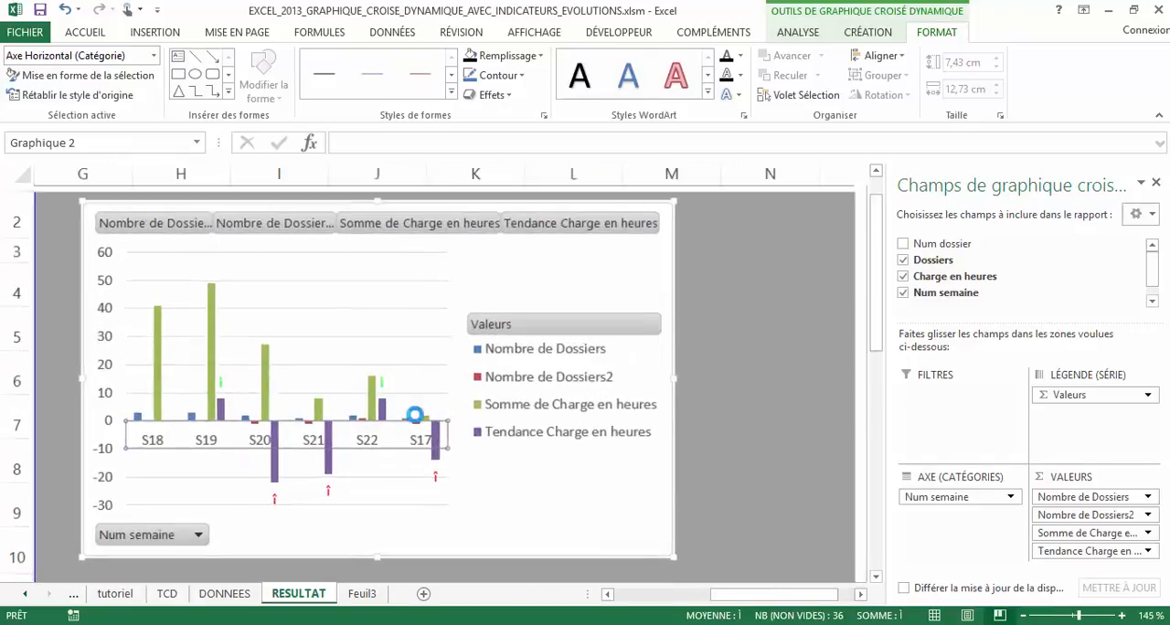
left_click(357, 450)
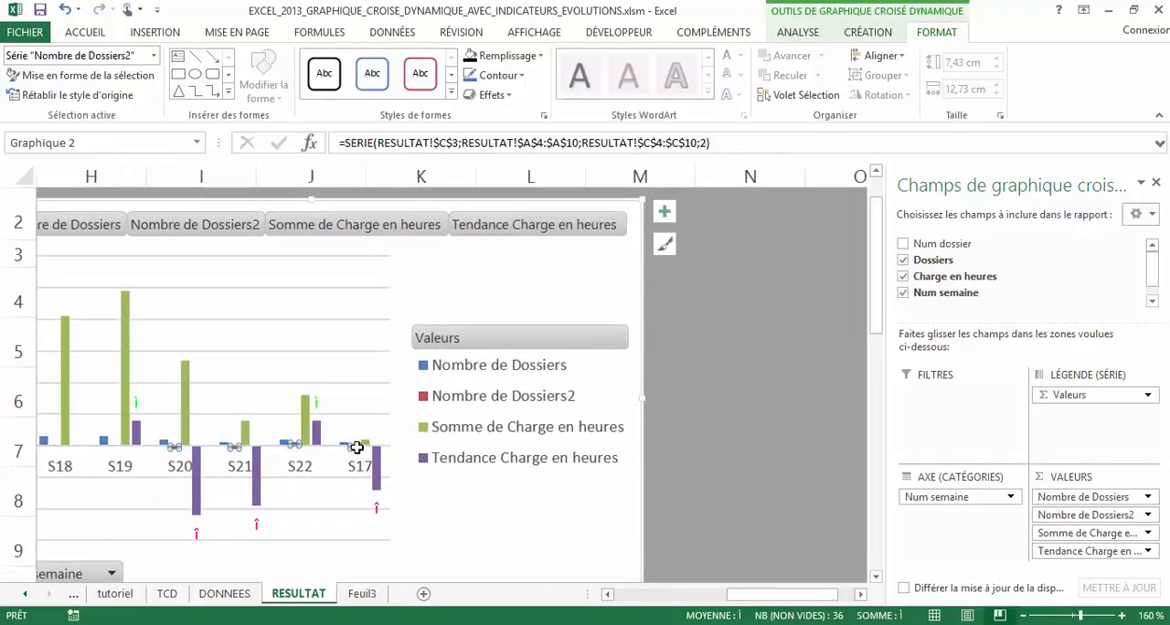
right_click(357, 450)
left_click(446, 396)
Set the font of the Tendance Charge en heures data labels to Wingdings
left_click(376, 505)
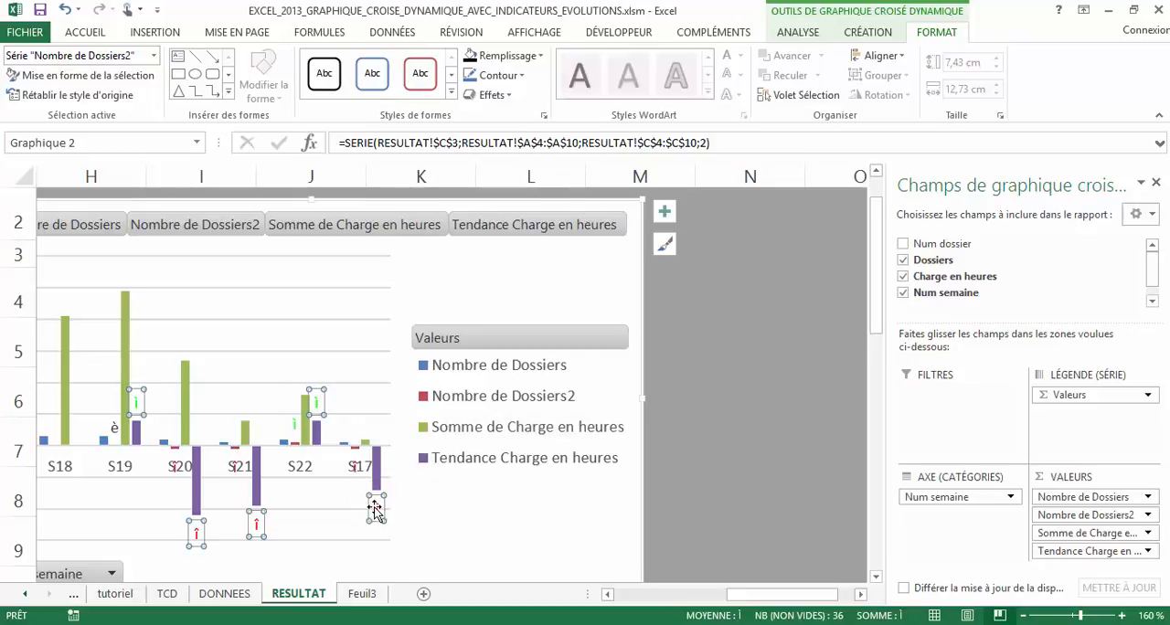
left_click(88, 33)
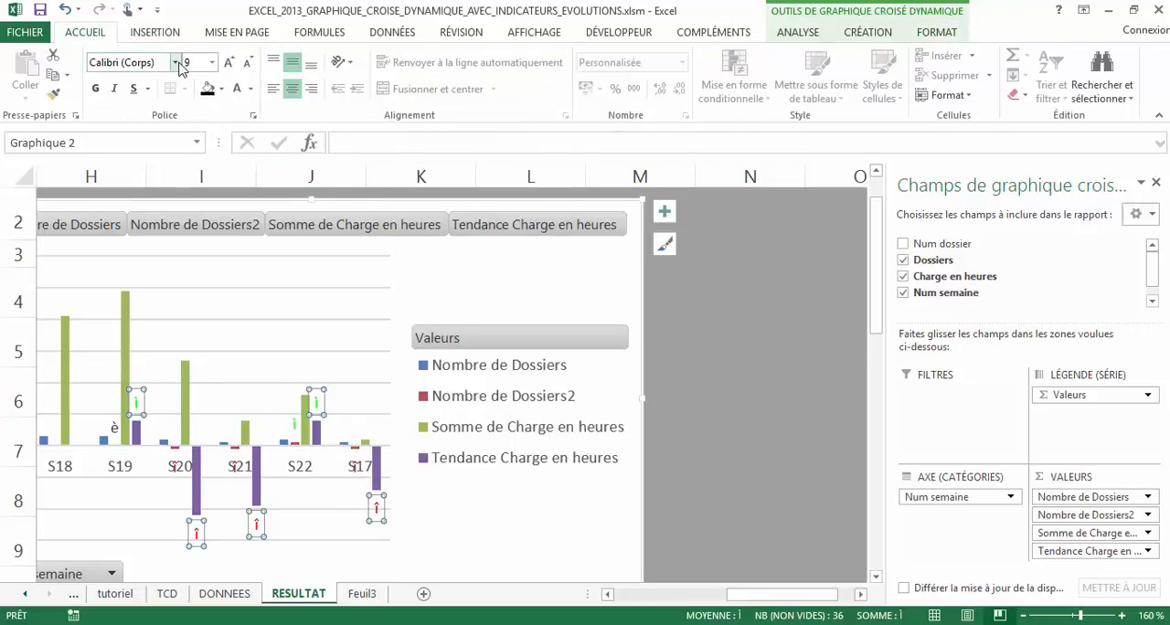
left_click(174, 62)
scroll(302, 412, "down", 20)
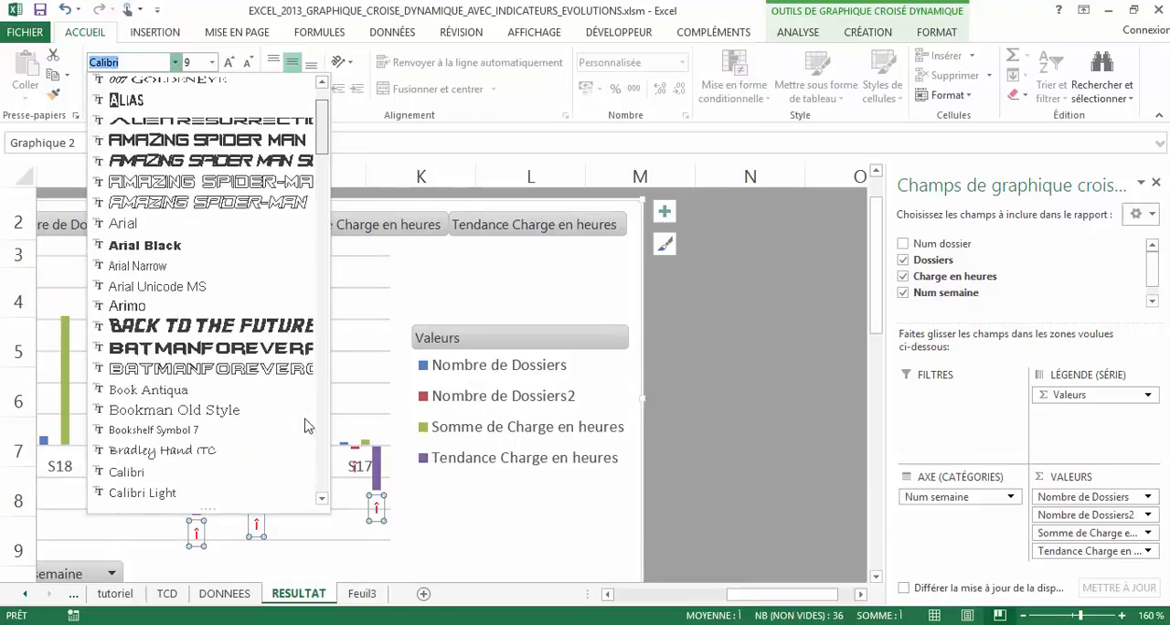
scroll(287, 489, "up", 1)
scroll(287, 471, "down", 1)
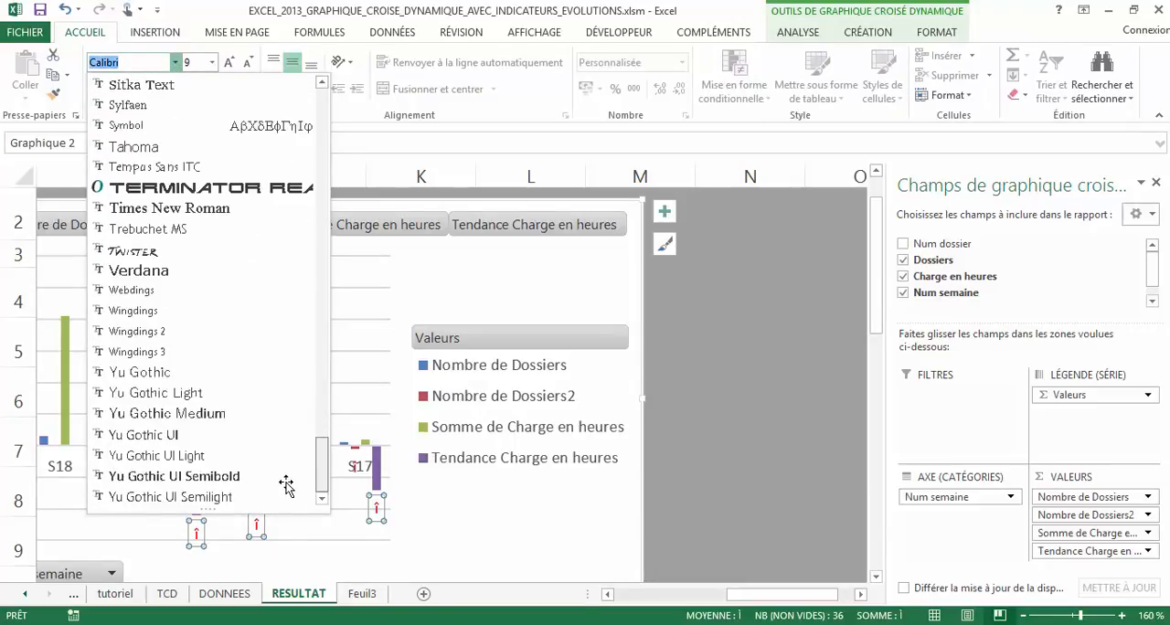
left_click(169, 315)
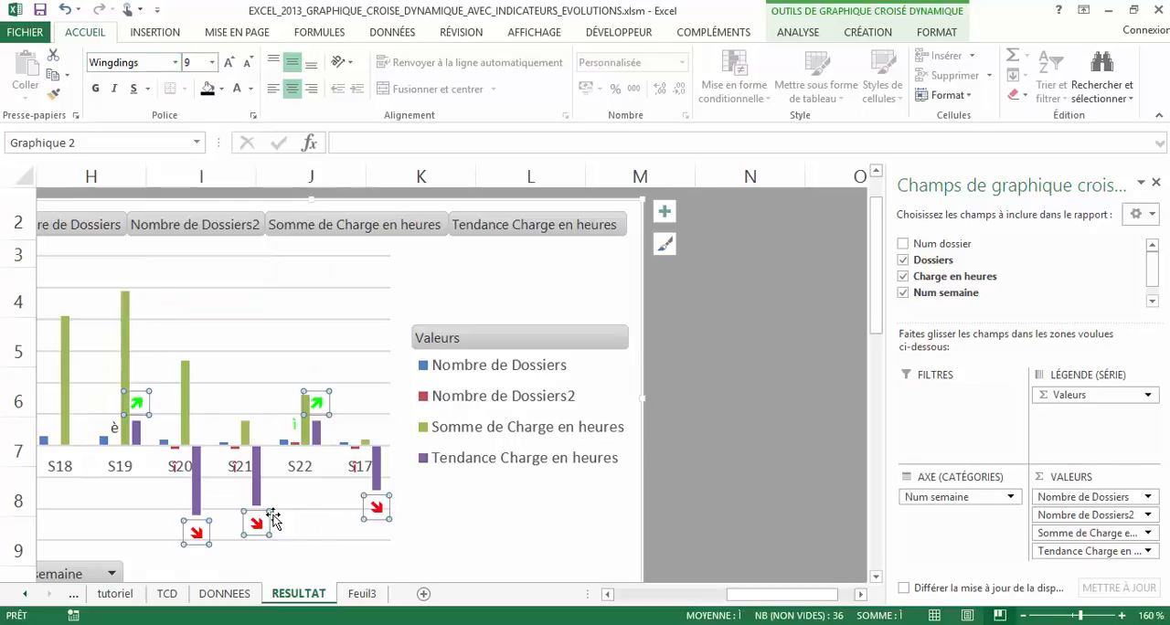
Set the label position of the Tendance Charge en heures data labels to Intérieur base
right_click(386, 502)
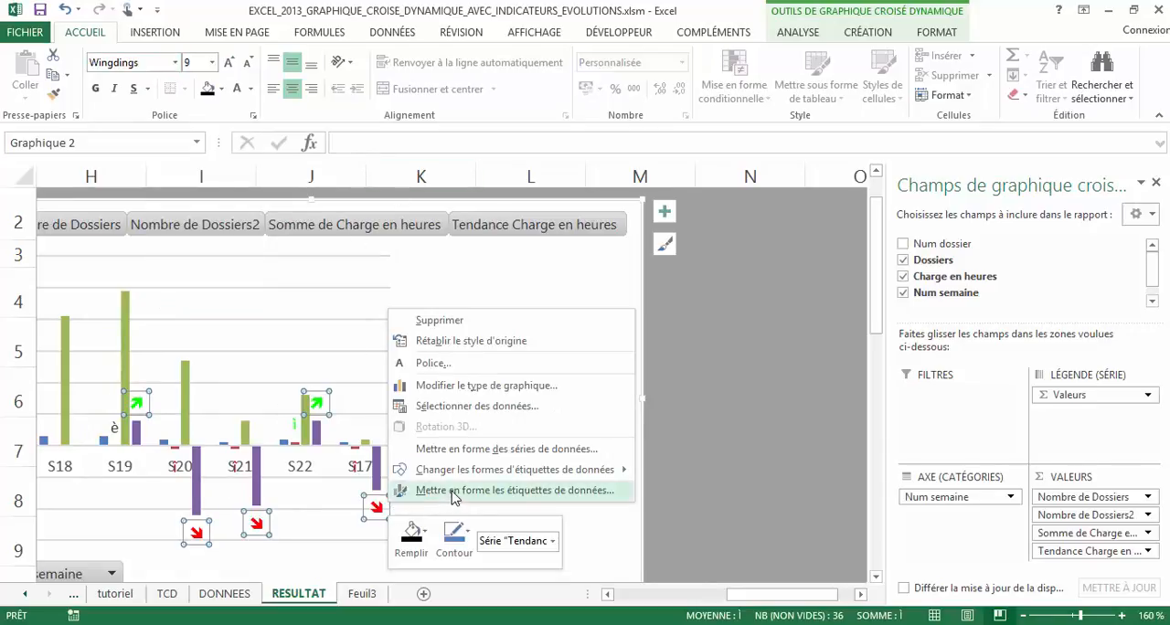
key("Escape")
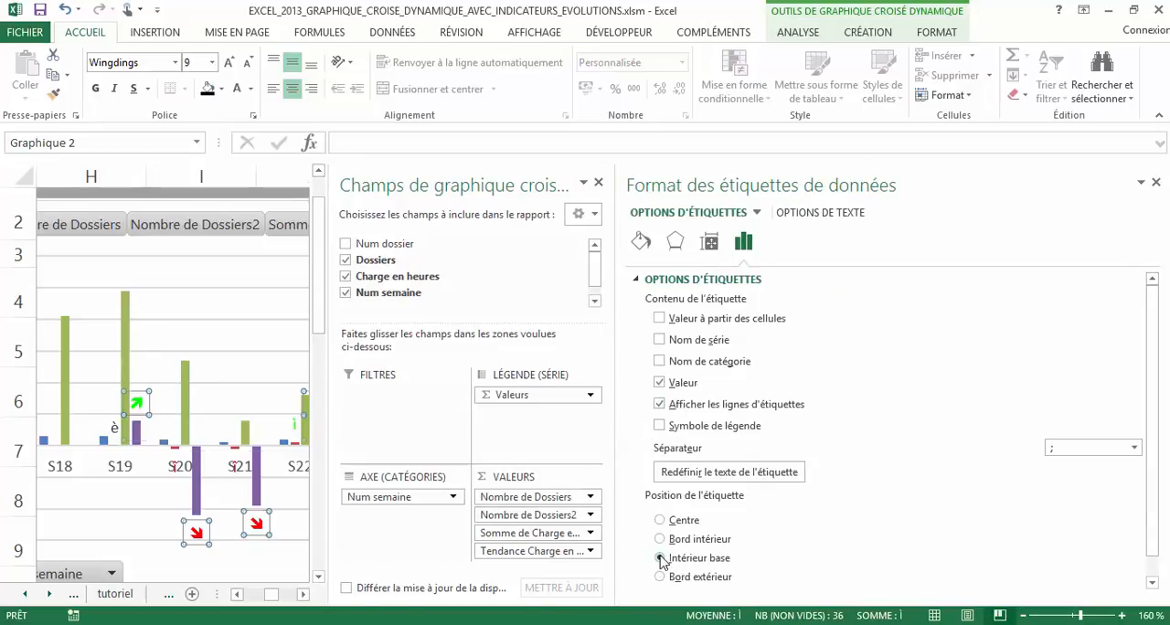
left_click(660, 558)
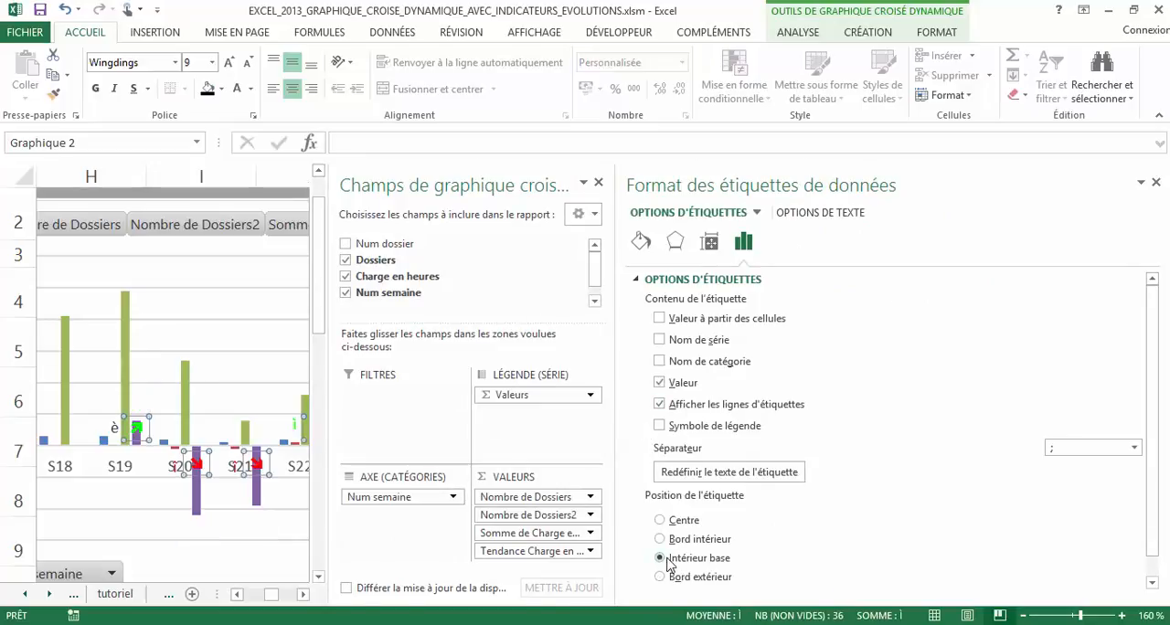
left_click(1156, 182)
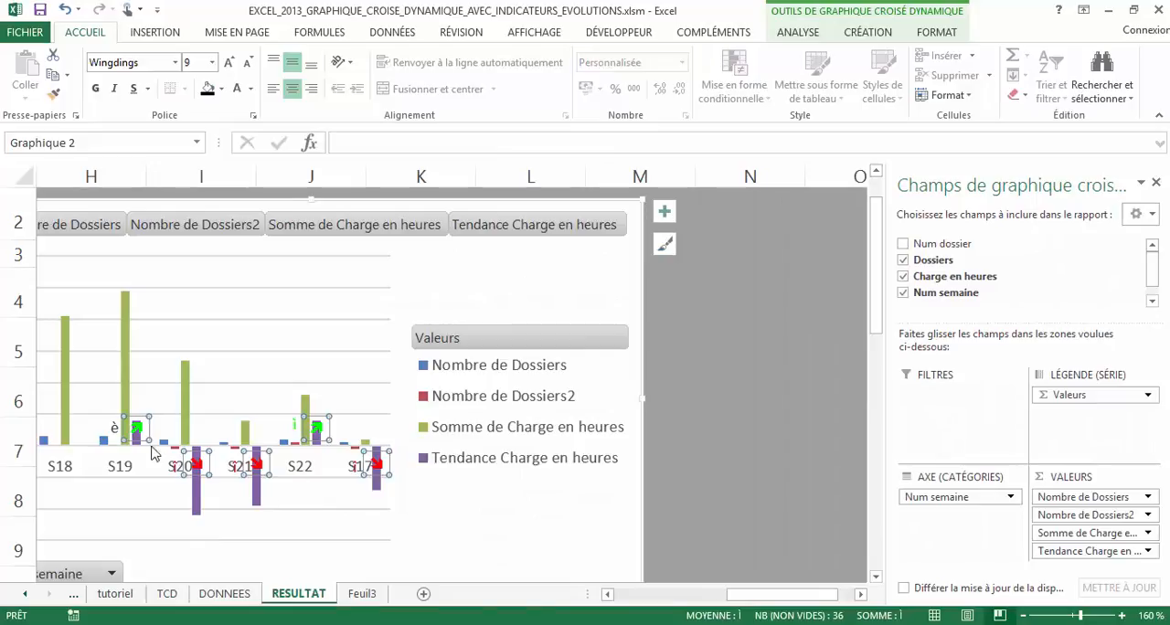
Change the font of the Nombre de Dossiers2 data labels to Wingdings
left_click(115, 427)
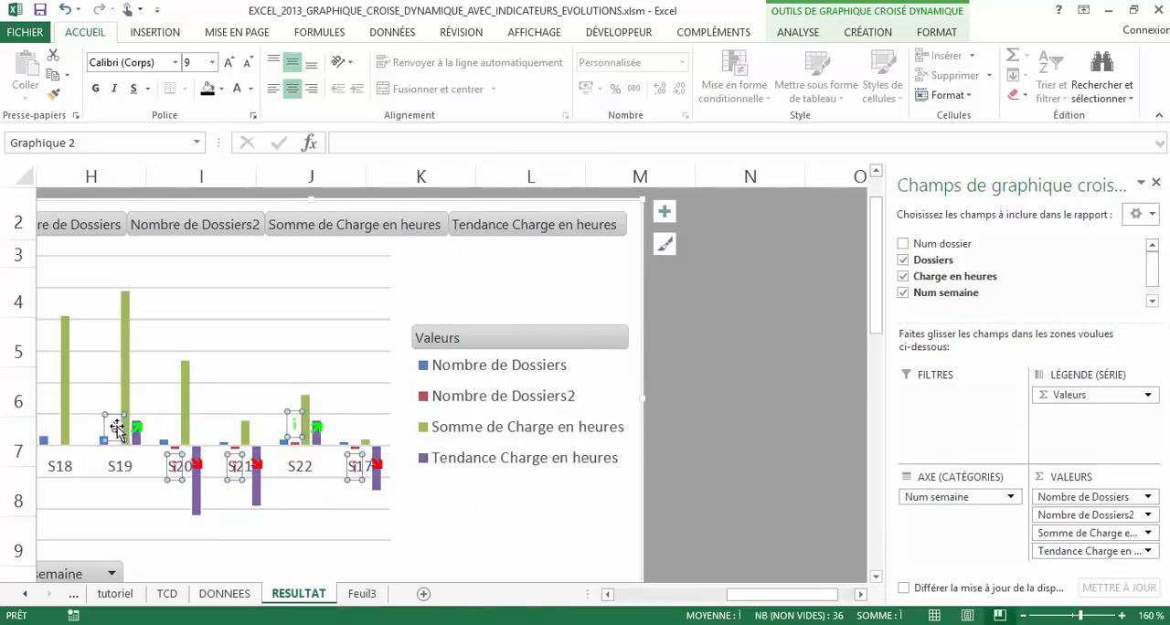
left_click(175, 62)
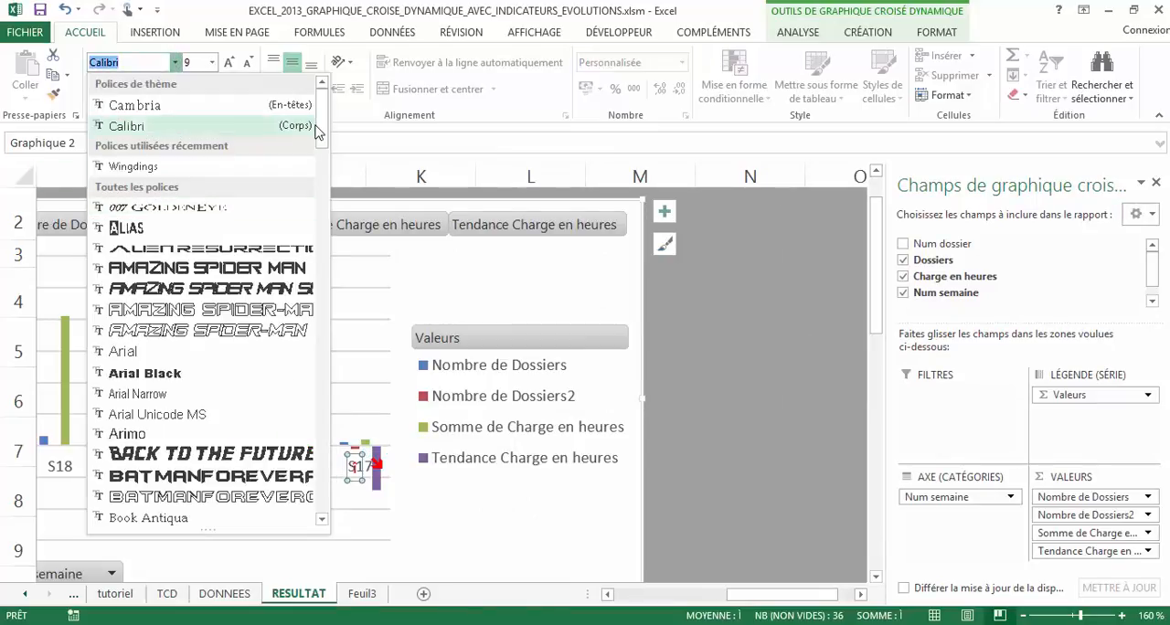
left_click_drag(318, 133, 317, 471)
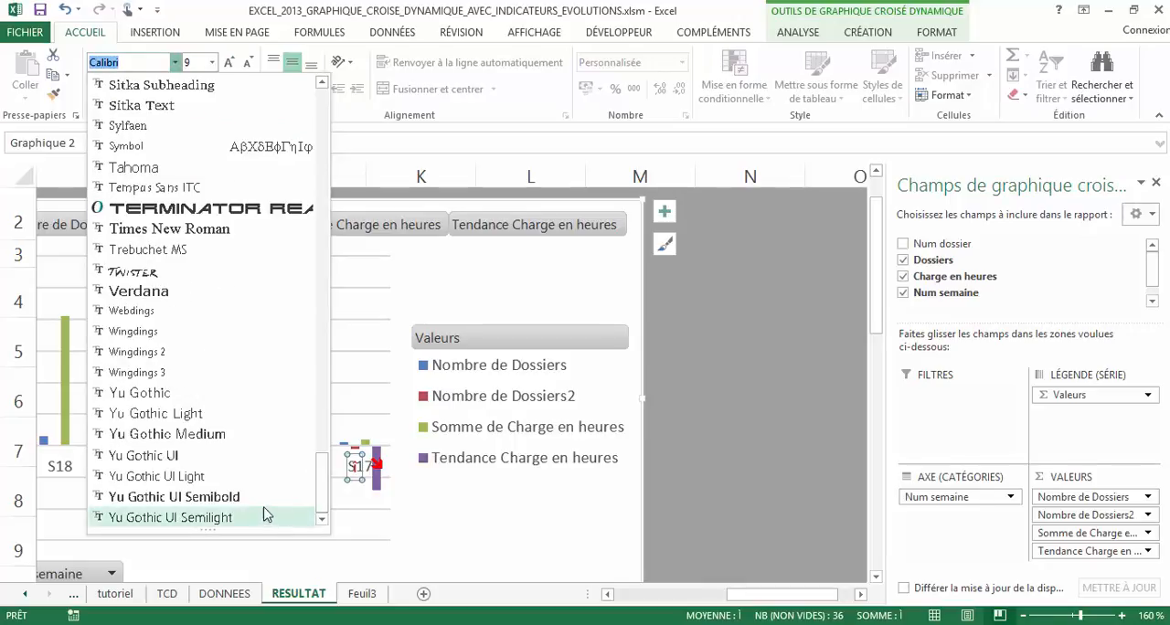
left_click(157, 332)
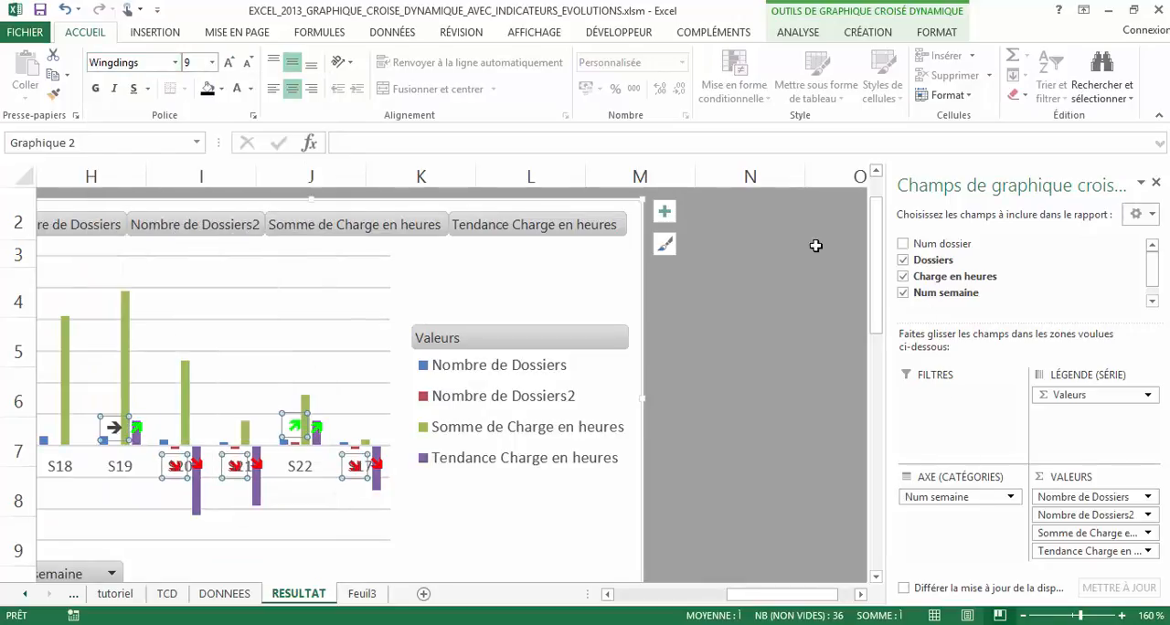
Place the Nombre de Dossiers2 data labels at Intérieur base
right_click(116, 415)
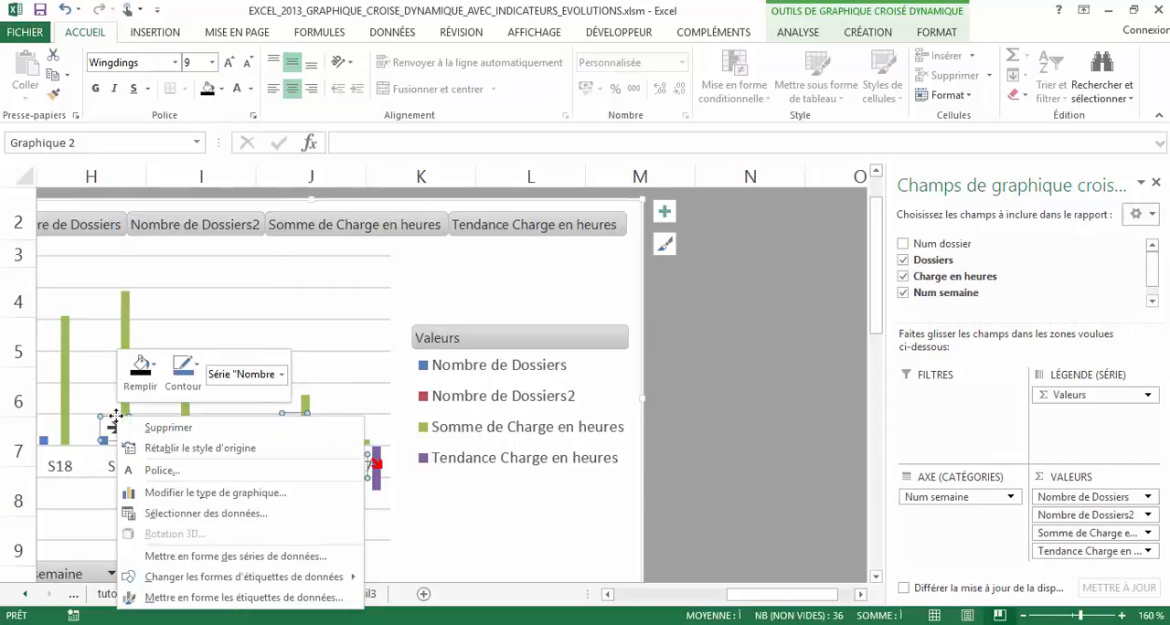
left_click(259, 600)
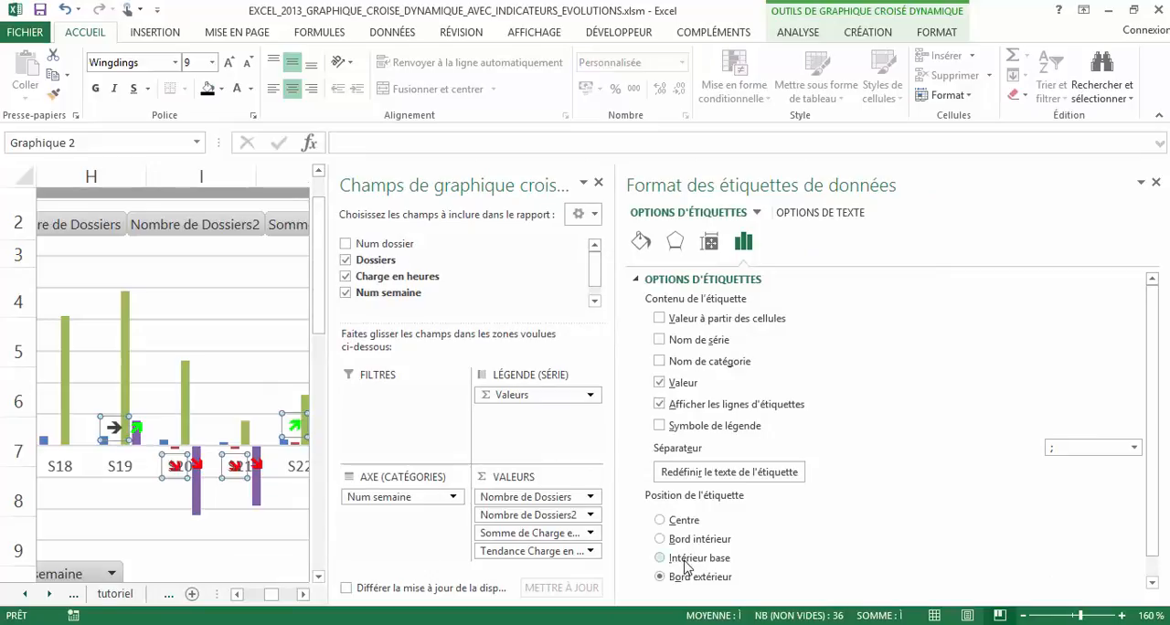
left_click(688, 557)
left_click(1156, 183)
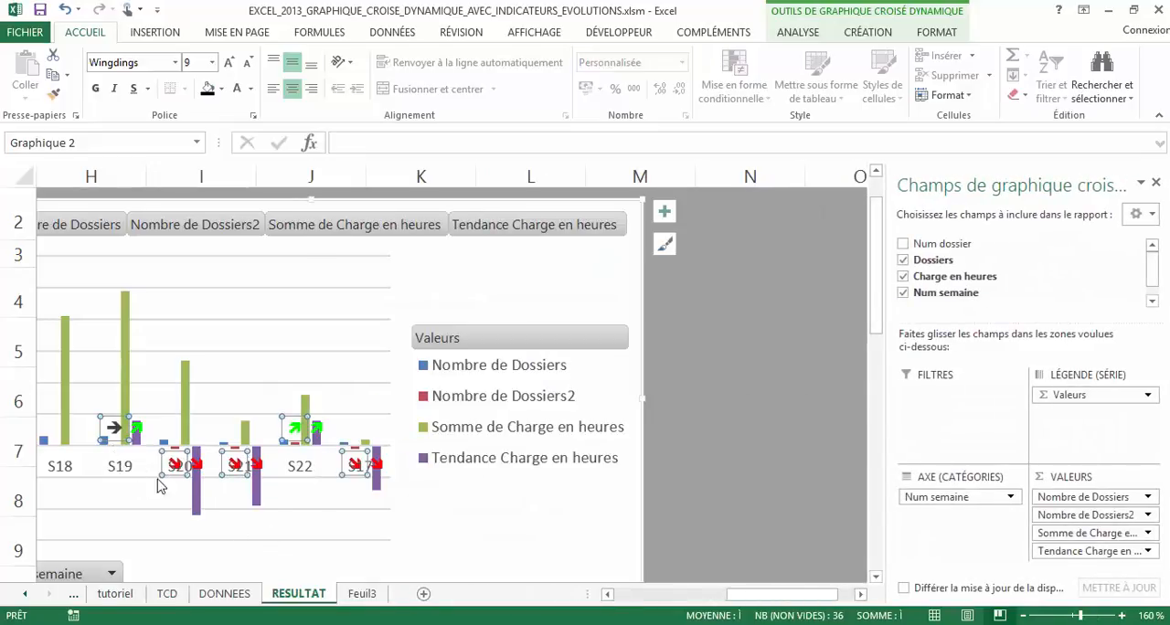
Remove the fill from the Tendance Charge en heures columns so only their arrow labels show
left_click(198, 496)
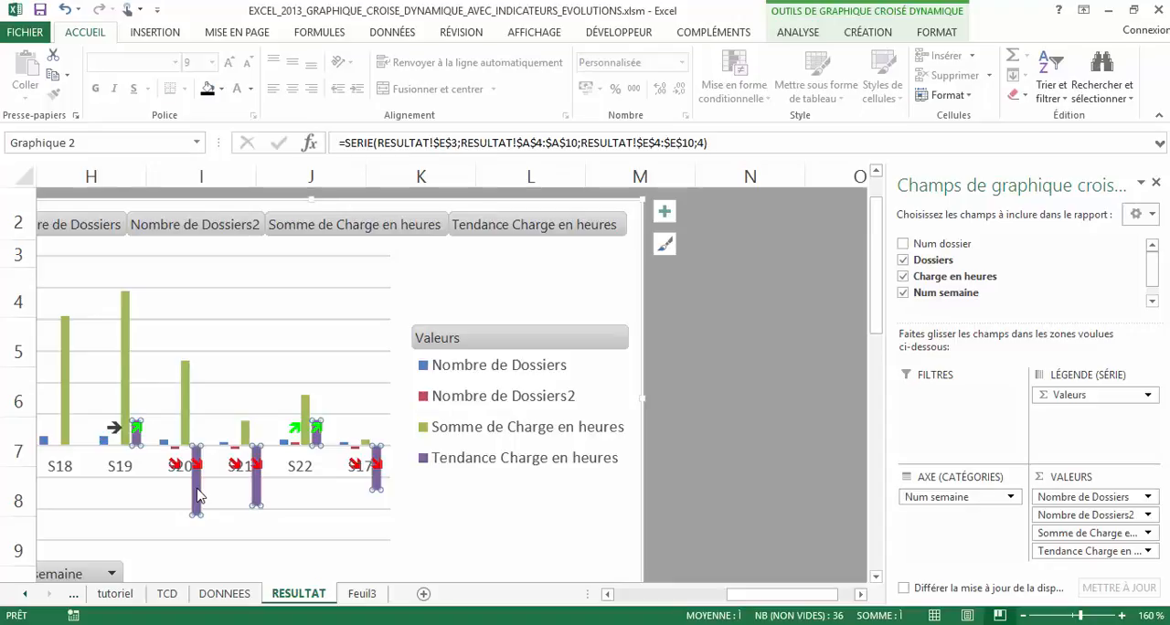
left_click(221, 89)
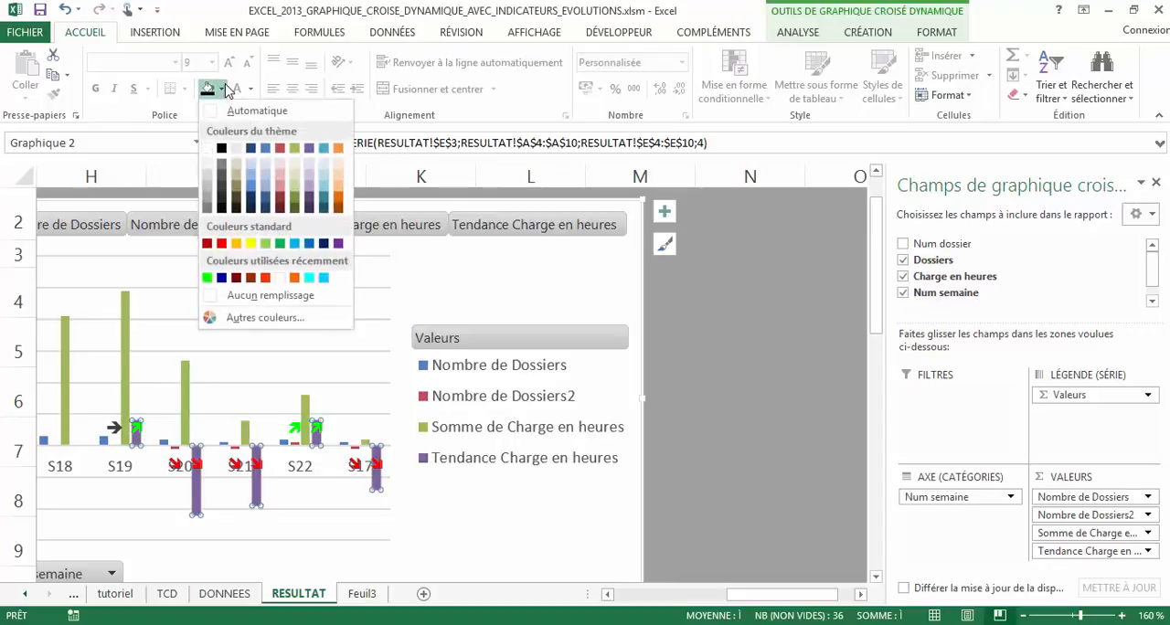
left_click(255, 301)
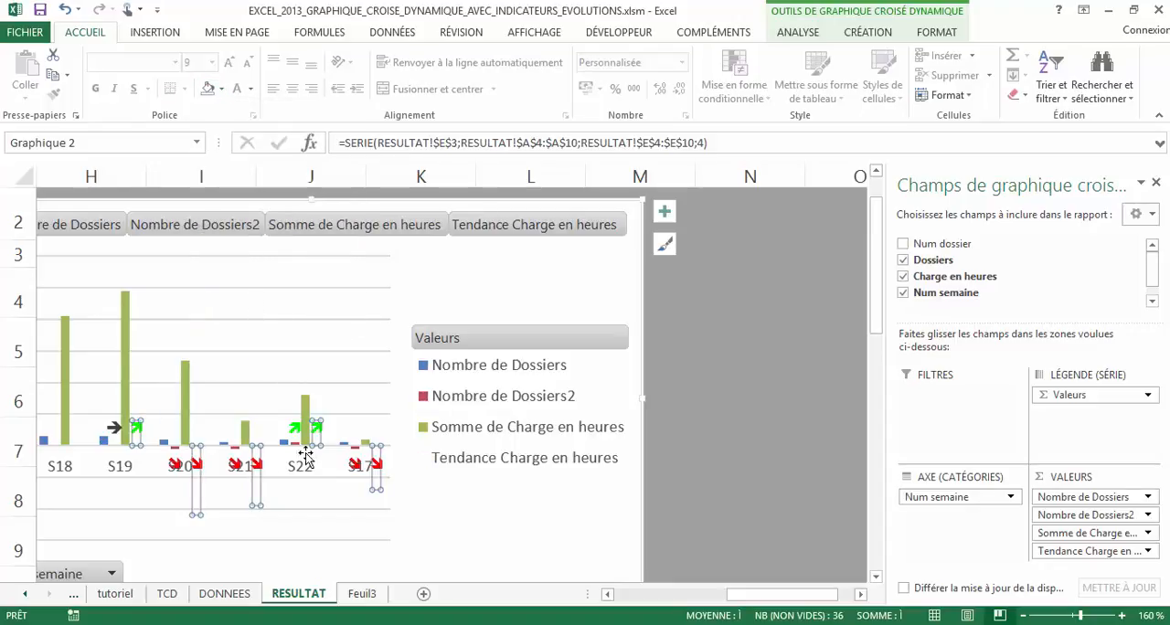
left_click(356, 454)
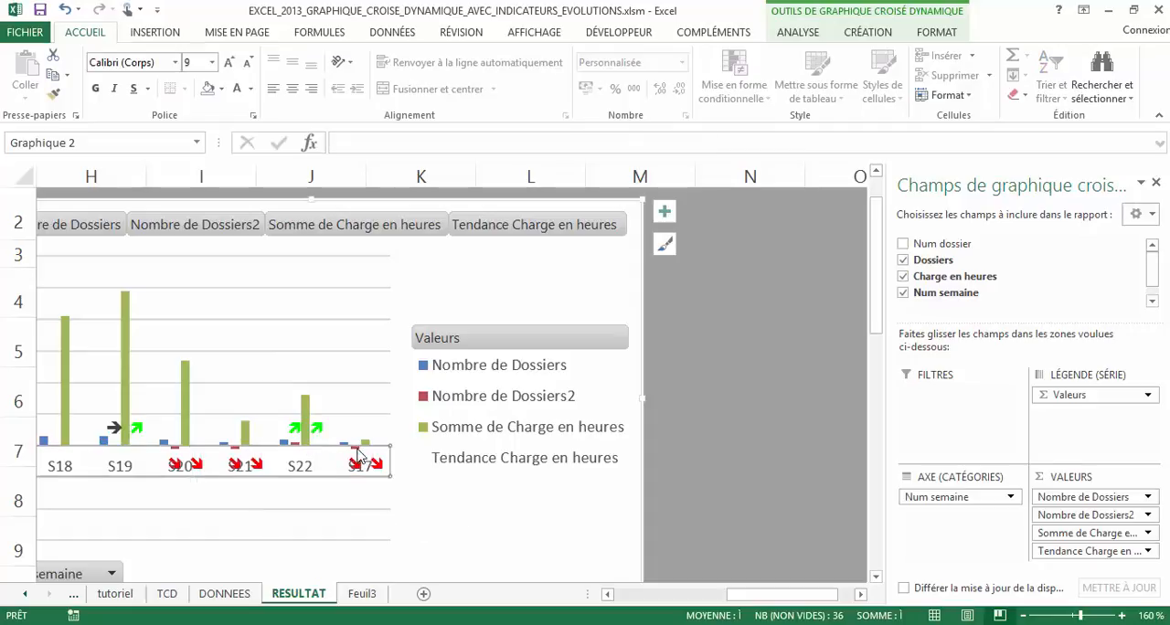
double_click(358, 457)
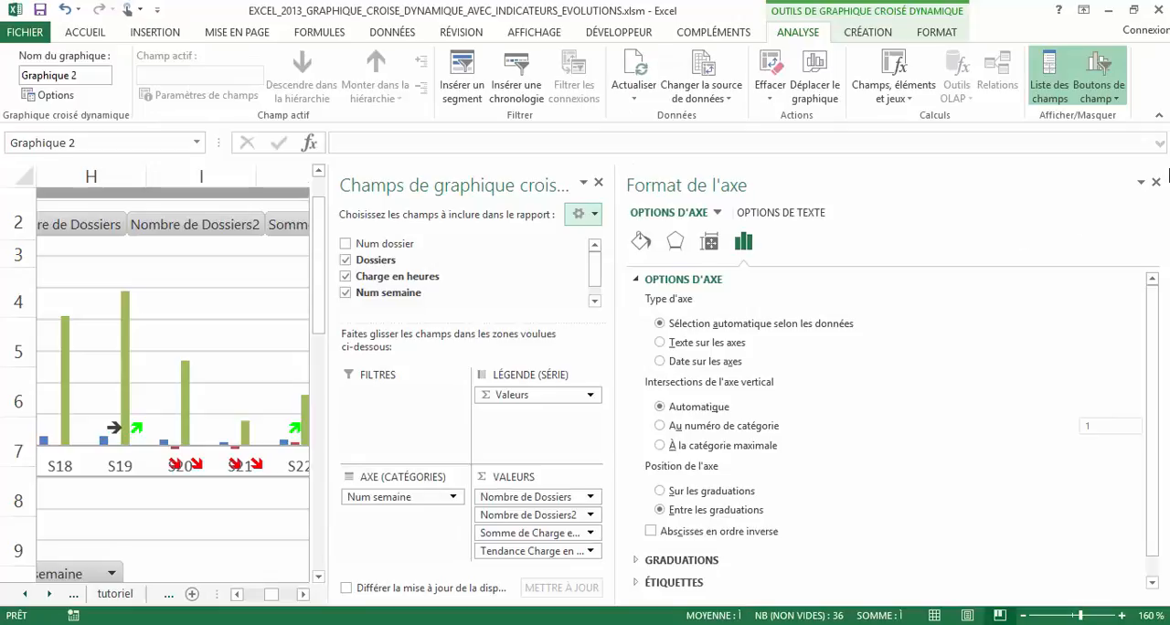
left_click(1156, 182)
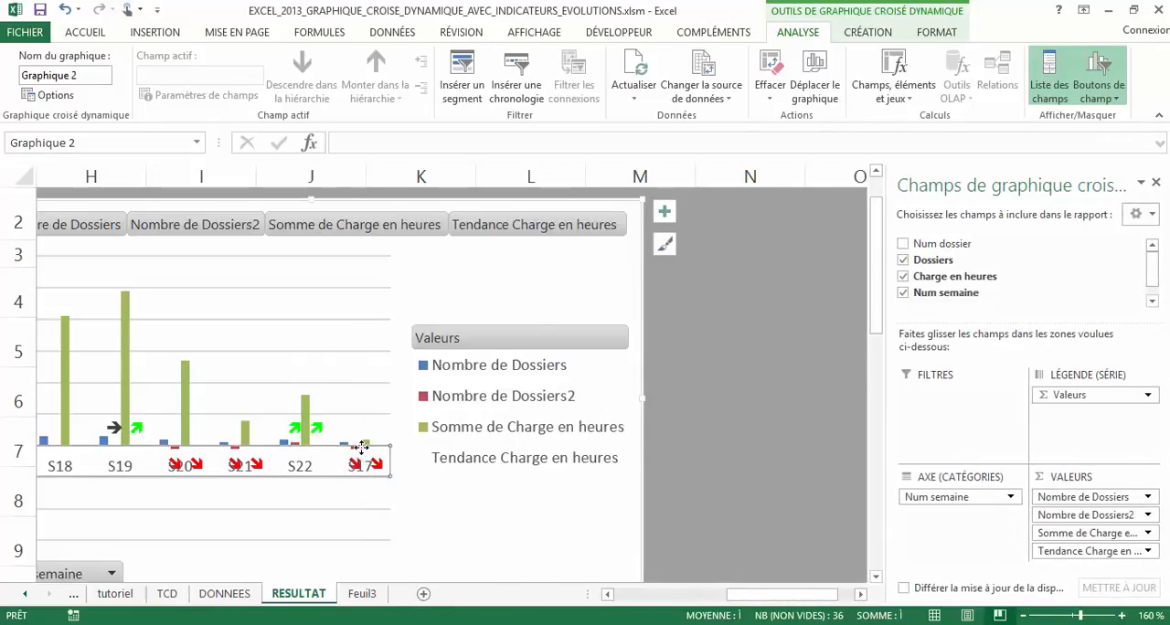
Apply no fill to the small red Nombre de Dossiers2 columns in the chart
scroll(361, 446, "up", 7)
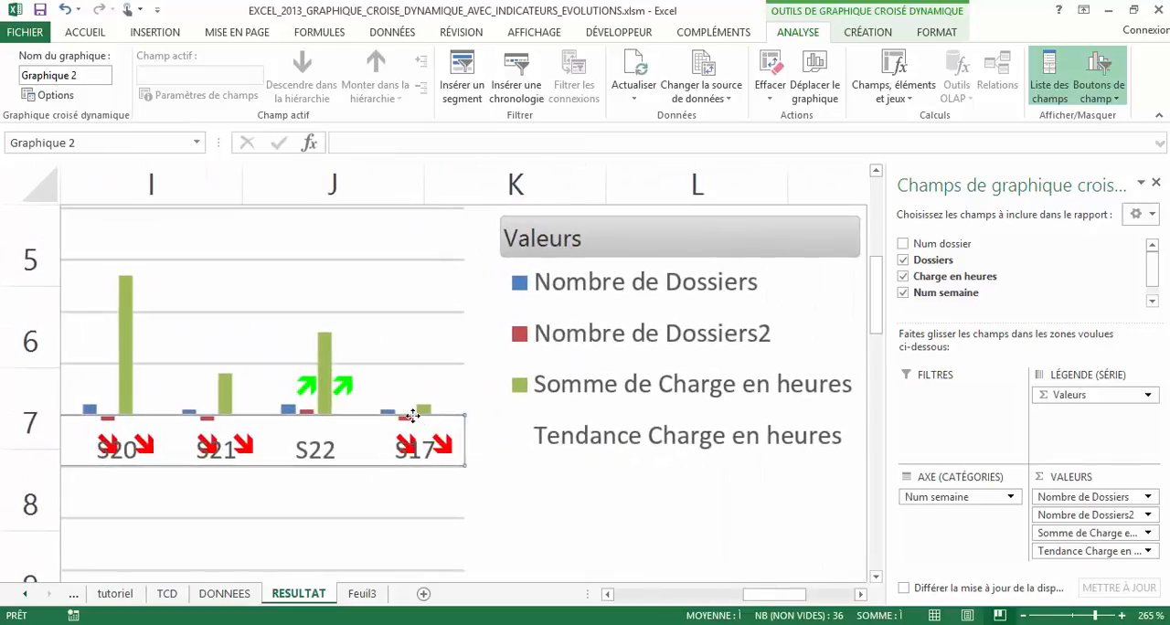
left_click(407, 421)
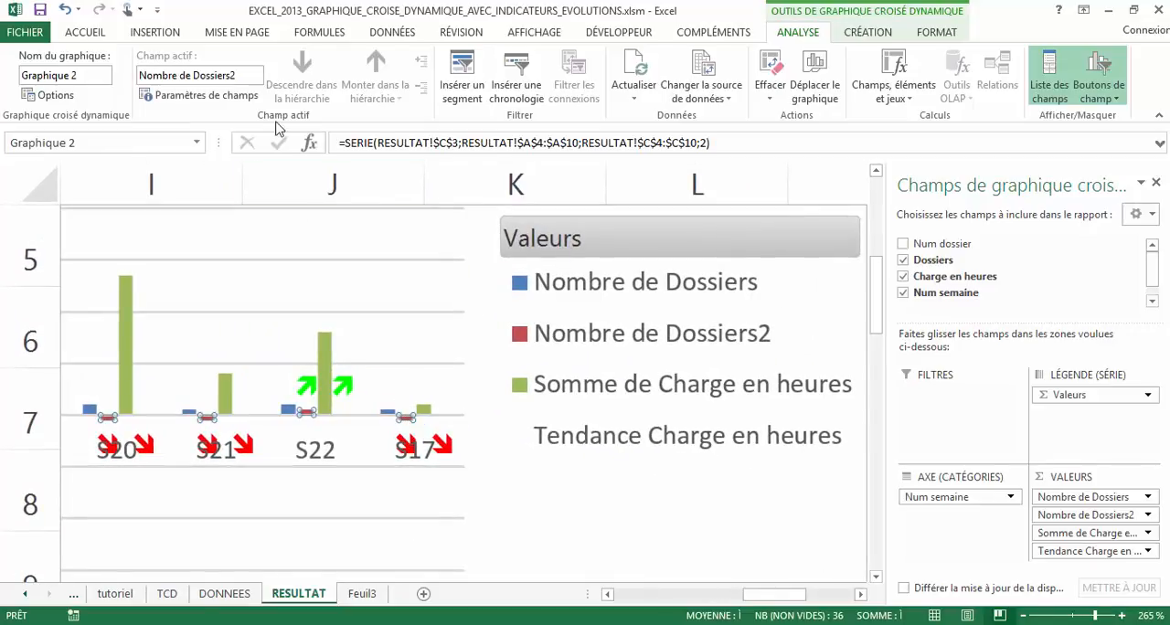
left_click(77, 32)
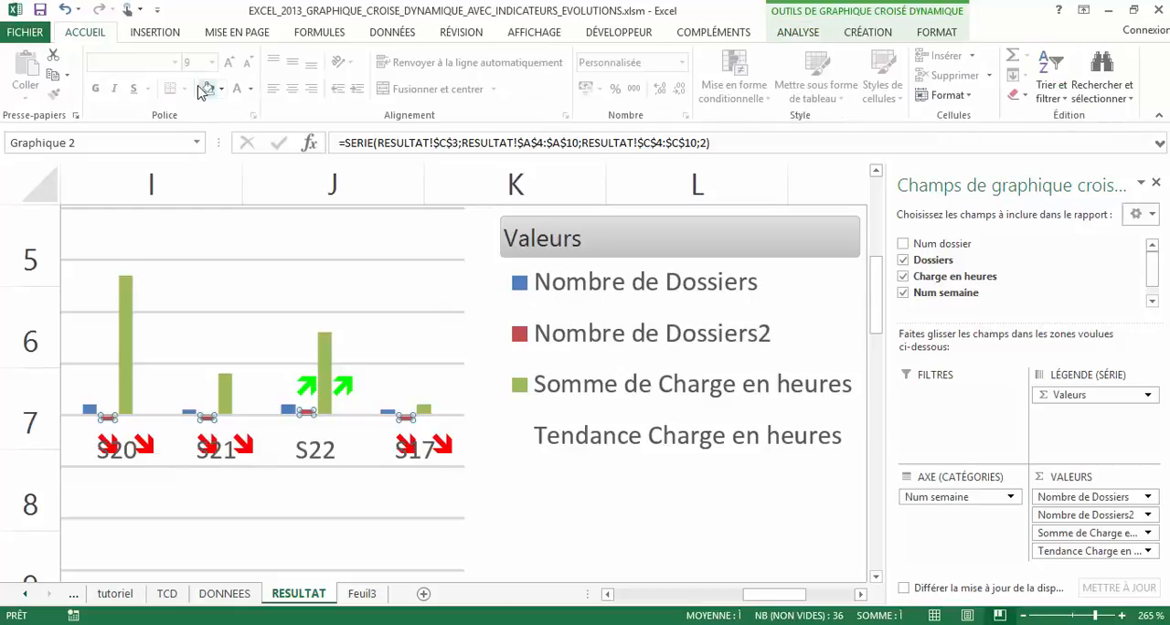
left_click(208, 88)
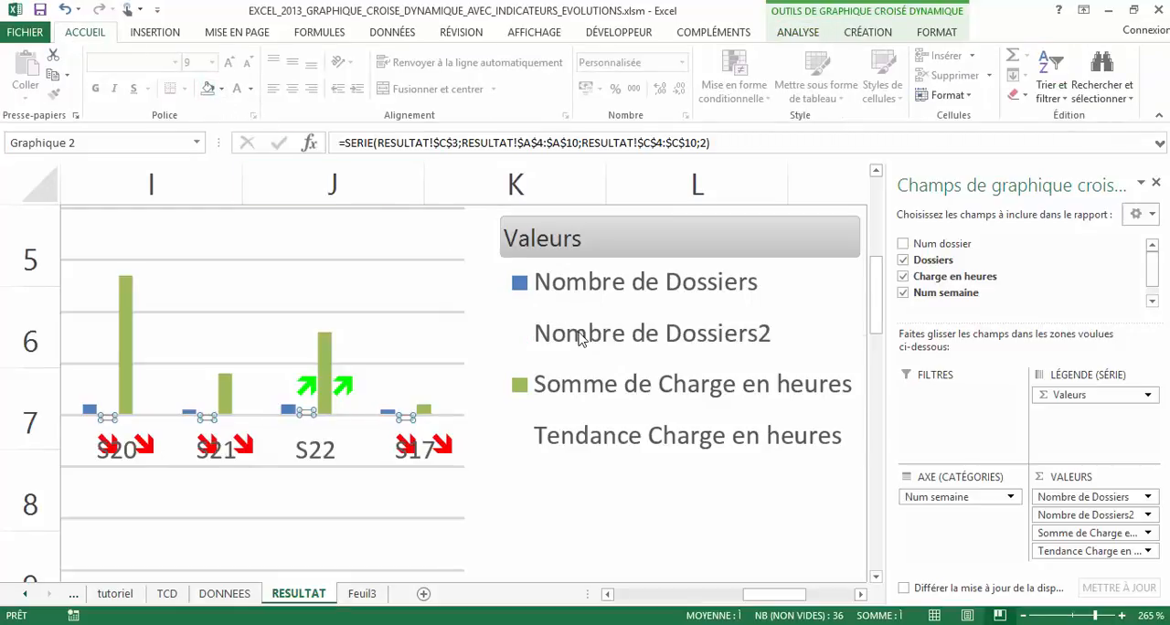
Delete the Nombre de Dossiers2 and Tendance Charge en heures entries from the chart legend
left_click(581, 339)
left_click(583, 340)
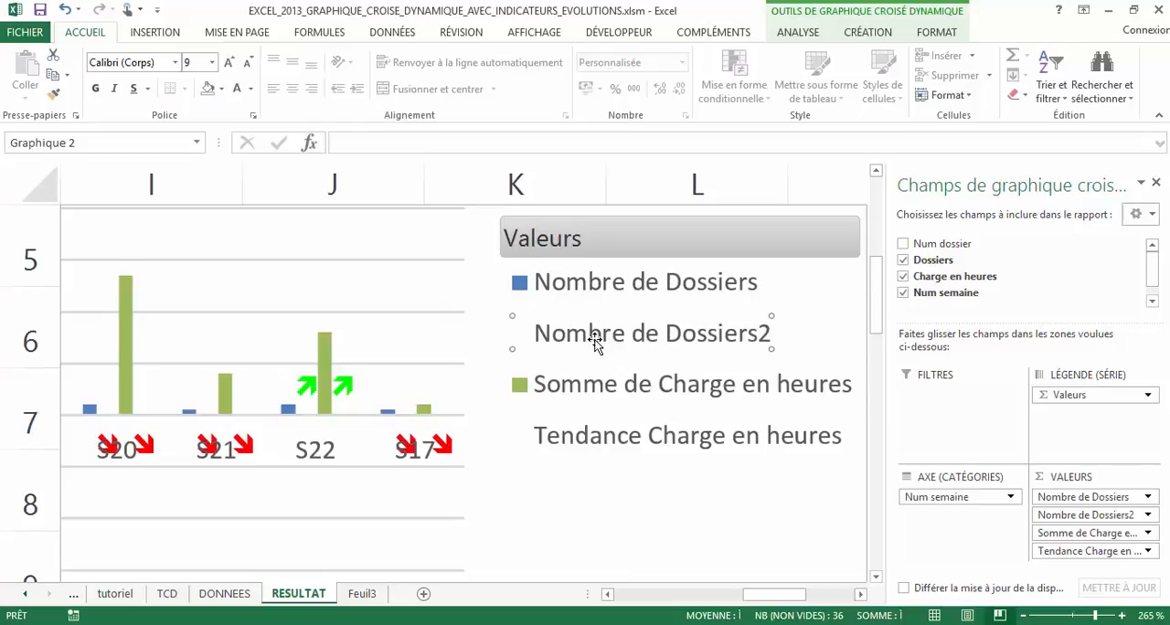
key("Delete")
left_click(613, 419)
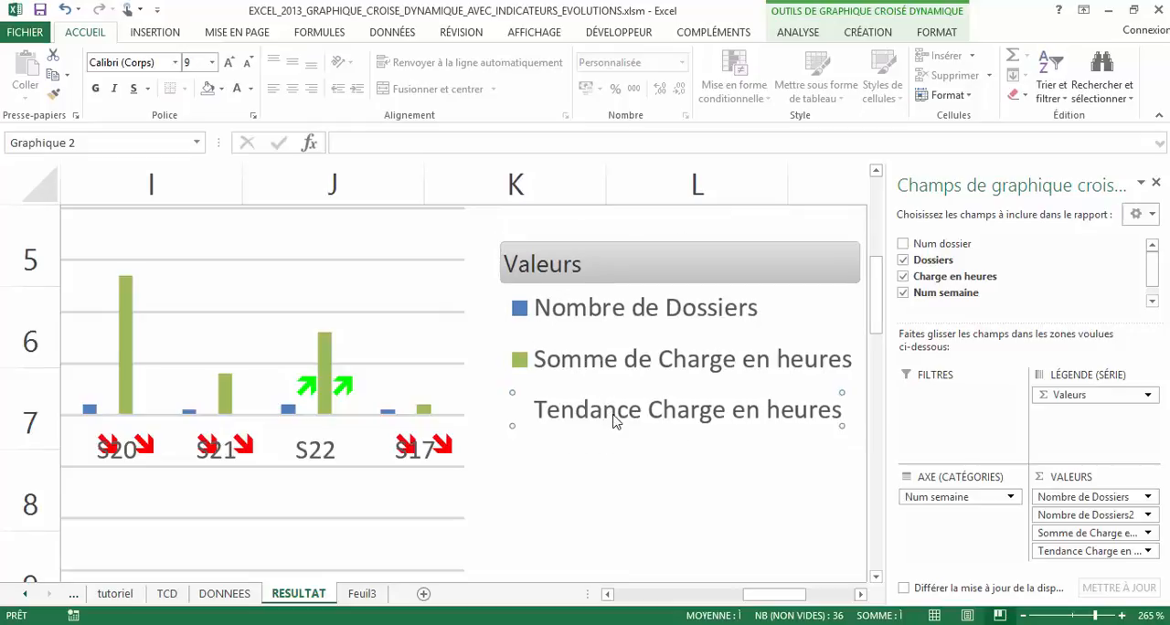
key("Delete")
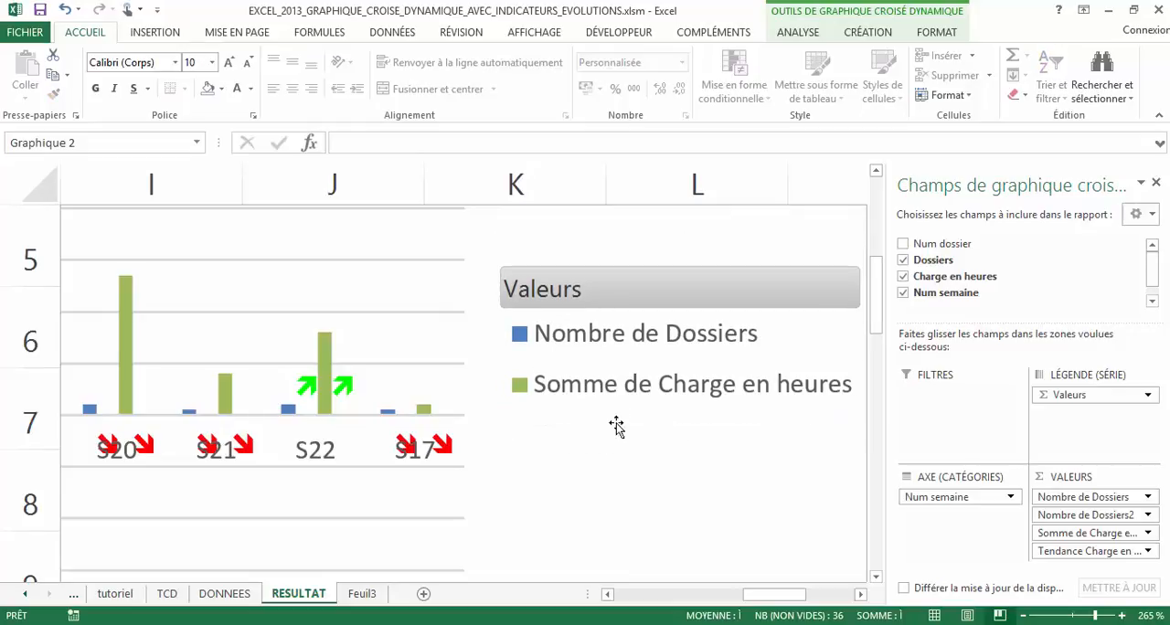
Move the S17 arrow label of Tendance Charge en heures above the horizontal axis, clear of the week name
scroll(605, 462, "down", 1, "ctrl")
scroll(605, 462, "down", 8, "ctrl")
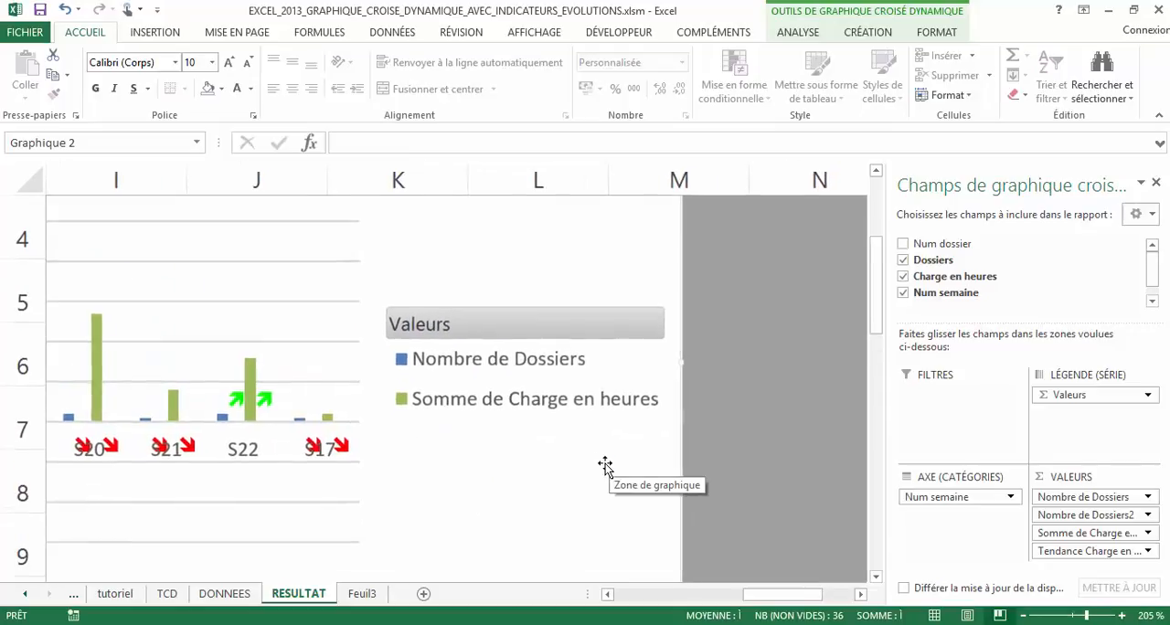
scroll(610, 466, "down", 3, "ctrl")
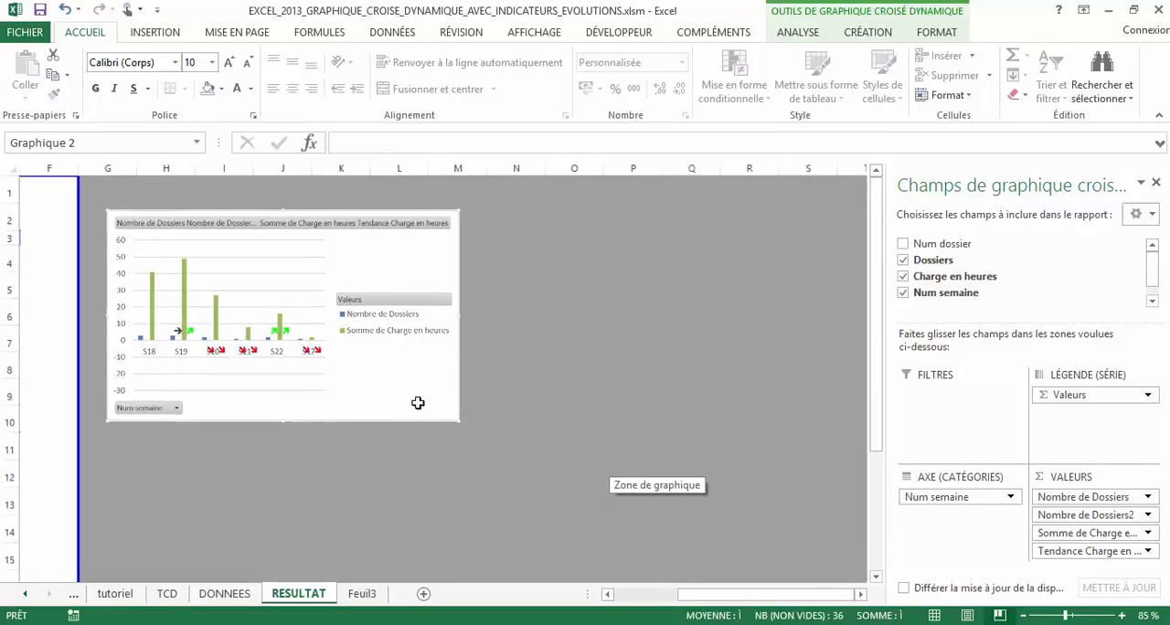
left_click(319, 355)
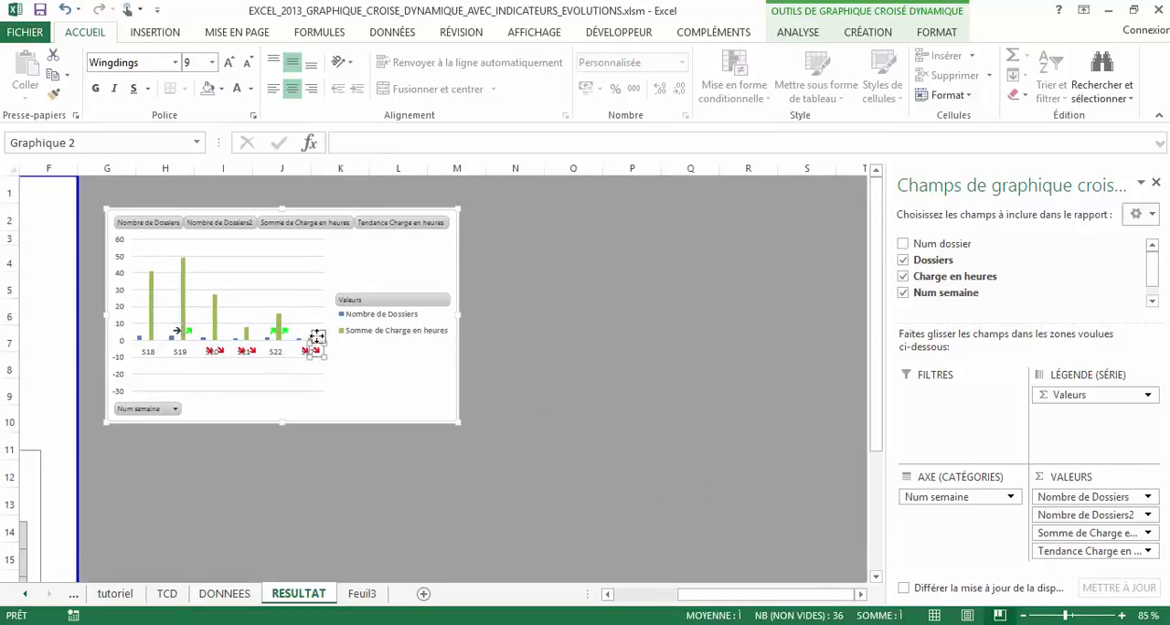
left_click(307, 357)
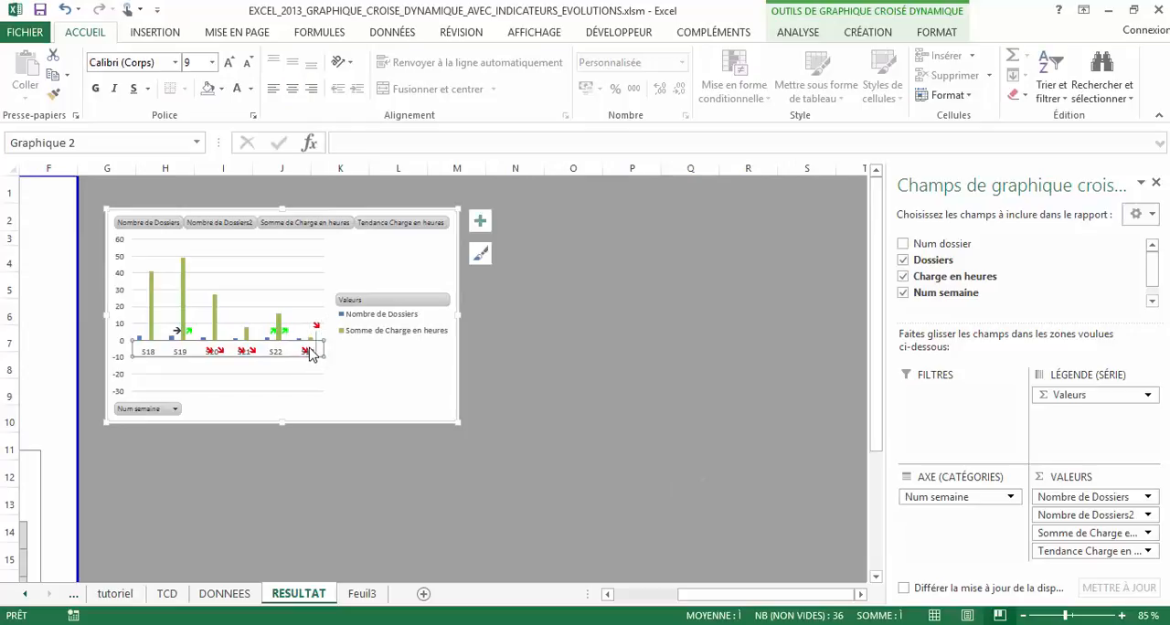
Move the S21 arrow label of Tendance Charge en heures above the horizontal axis, clear of the week name
scroll(309, 357, "up", 3, "ctrl")
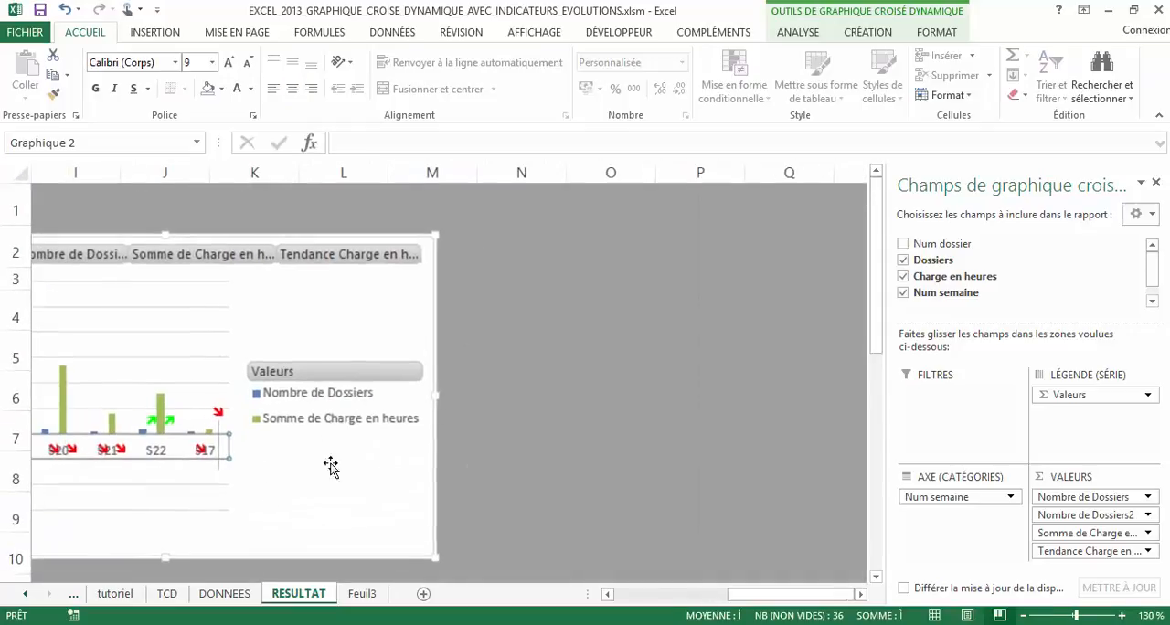
left_click(119, 449)
left_click(124, 444)
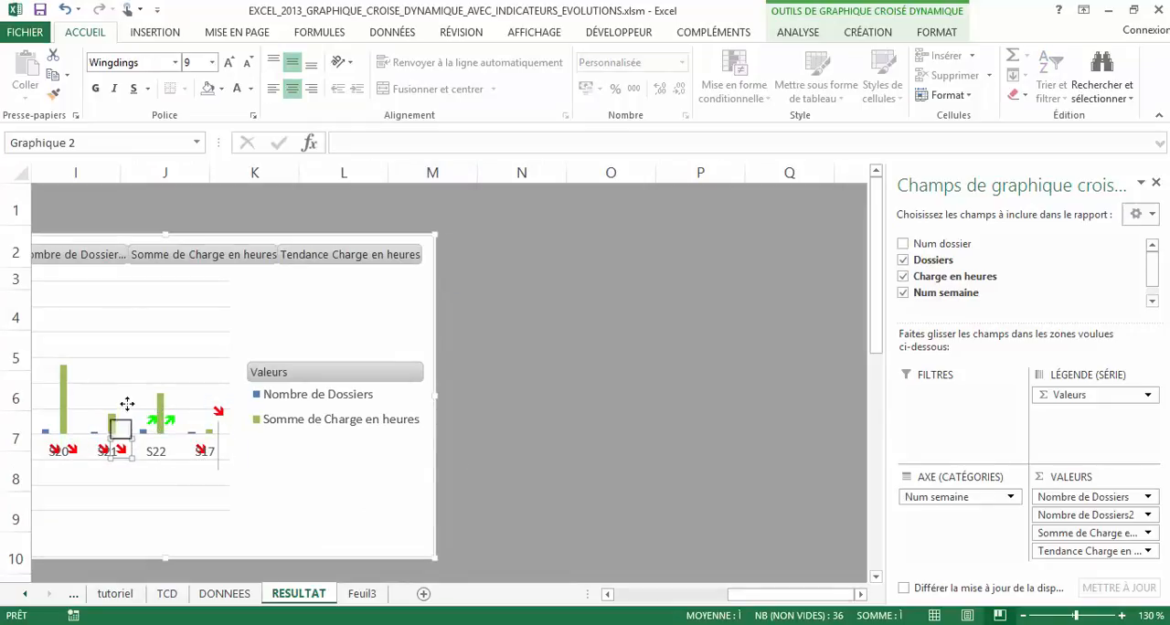
left_click_drag(125, 445, 121, 394)
left_click_drag(116, 432, 113, 439)
left_click(107, 454)
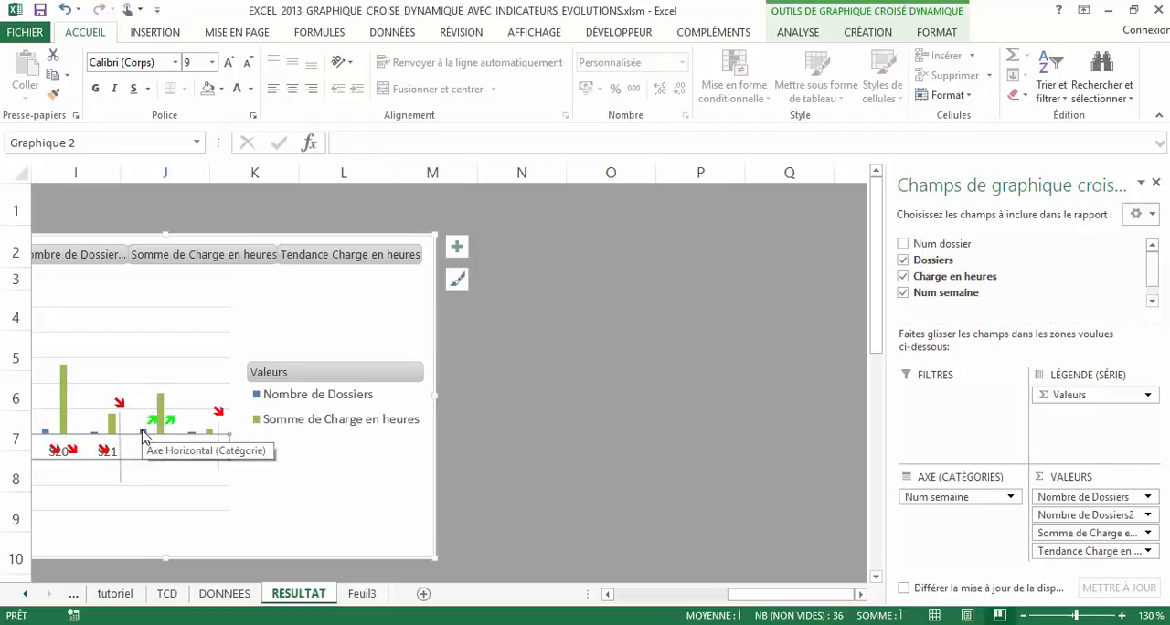
Set the series overlap of the Nombre de Dossiers columns to 50 %
left_click(141, 431)
right_click(142, 431)
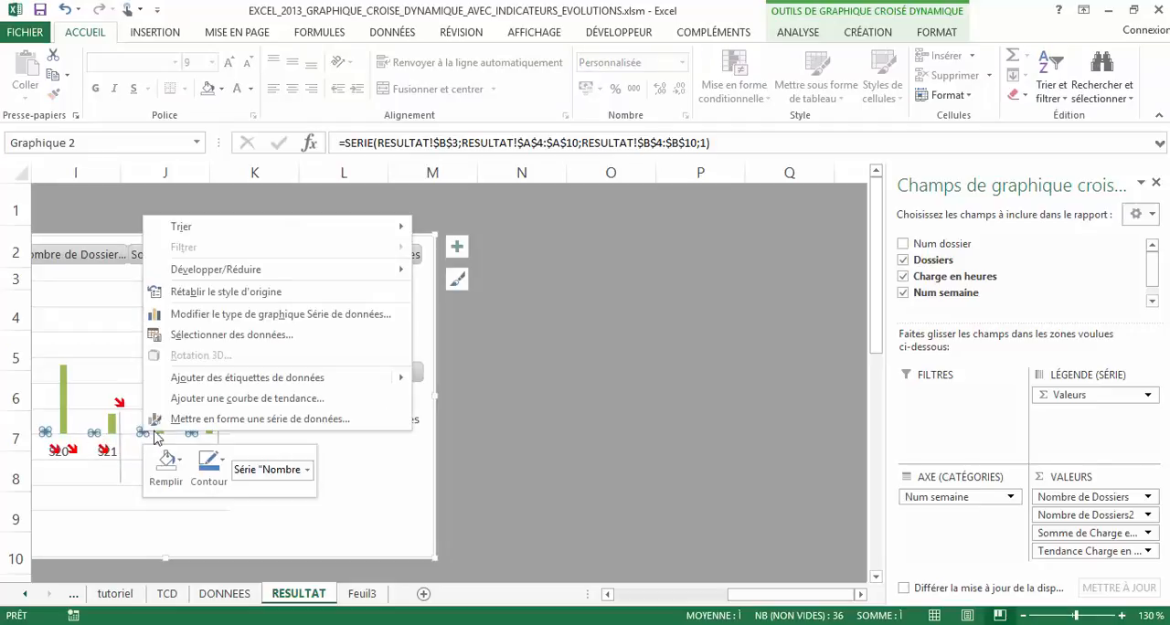
left_click(218, 421)
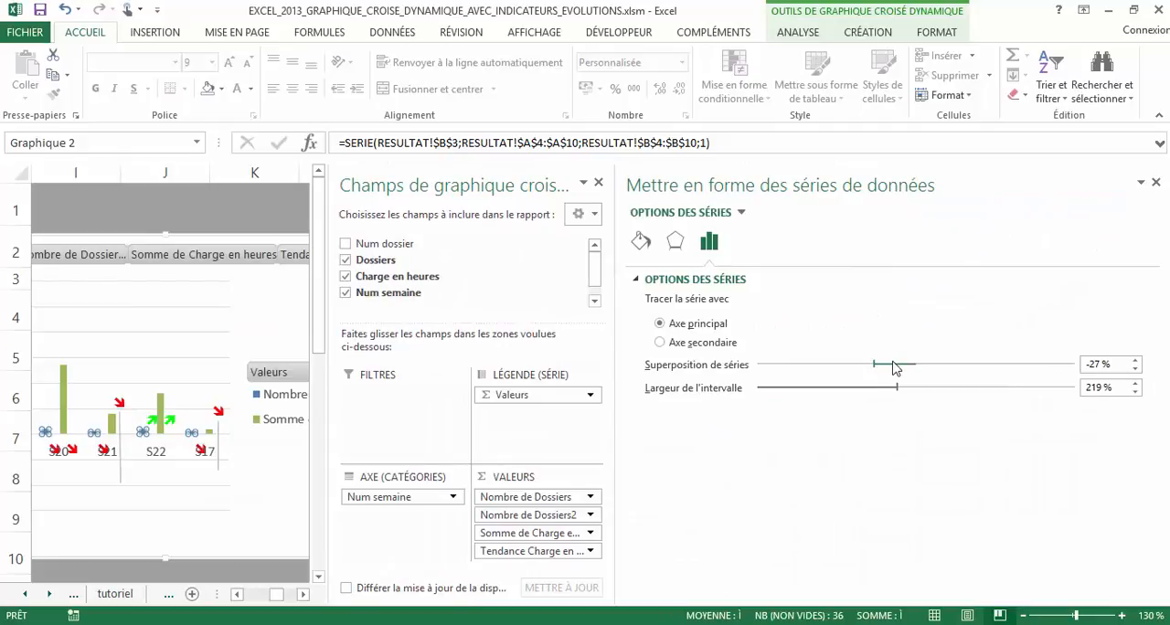
left_click(1136, 360)
left_click(1135, 360)
left_click(1135, 362)
left_click(1135, 362)
left_click(1136, 362)
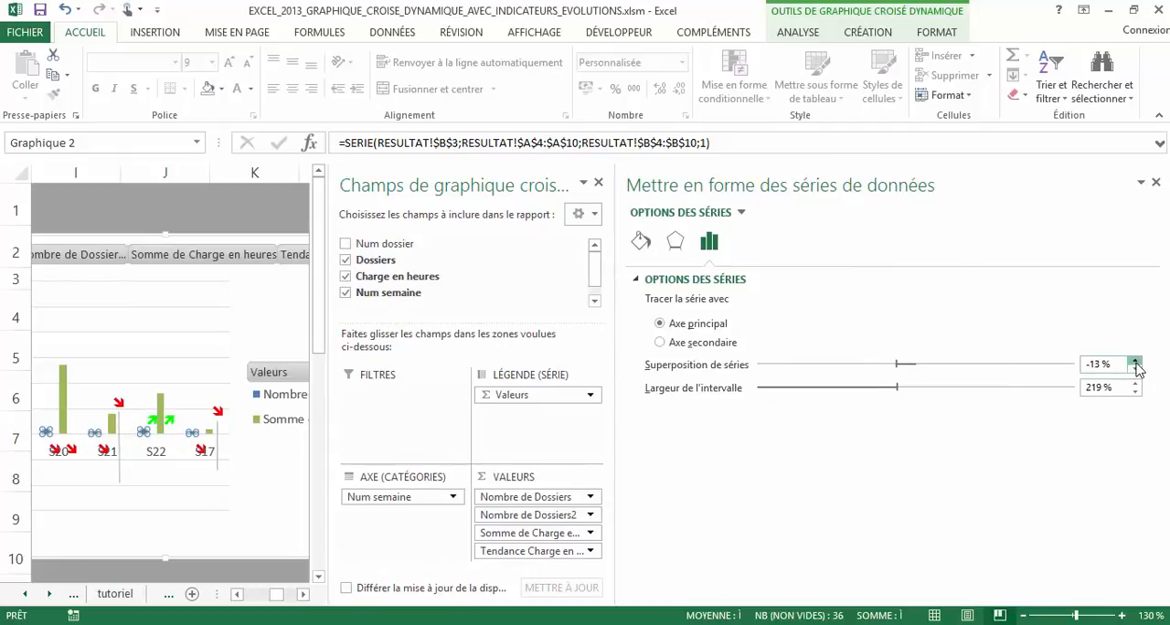
left_click(1136, 362)
left_click(1135, 362)
left_click(1136, 362)
left_click(1136, 362)
double_click(1097, 363)
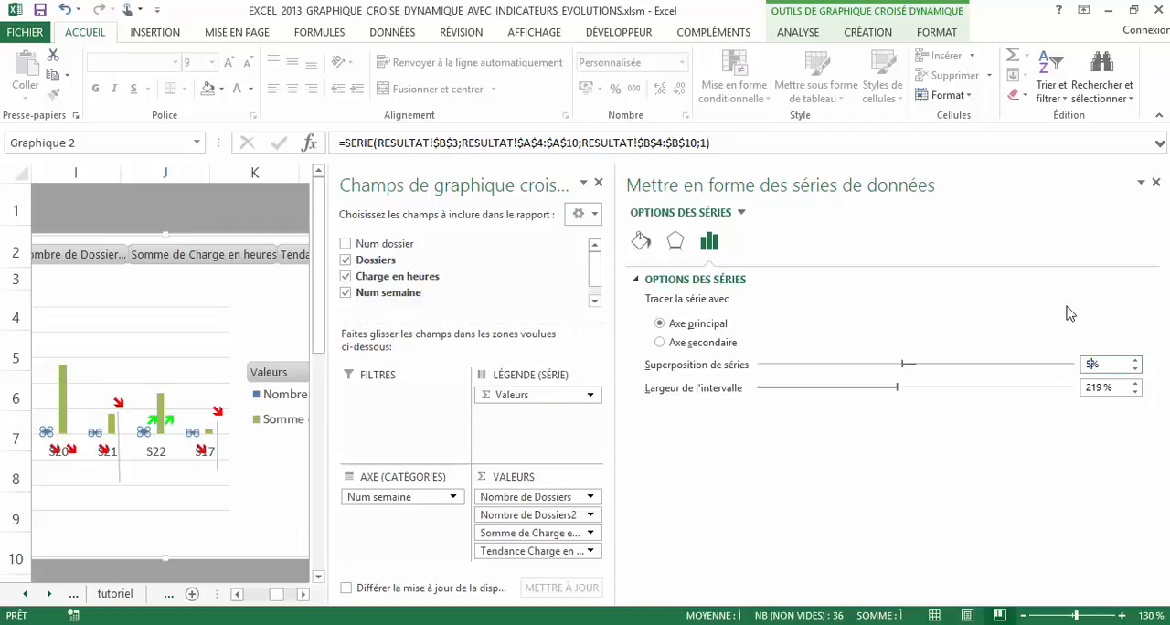
type("50")
key("Return")
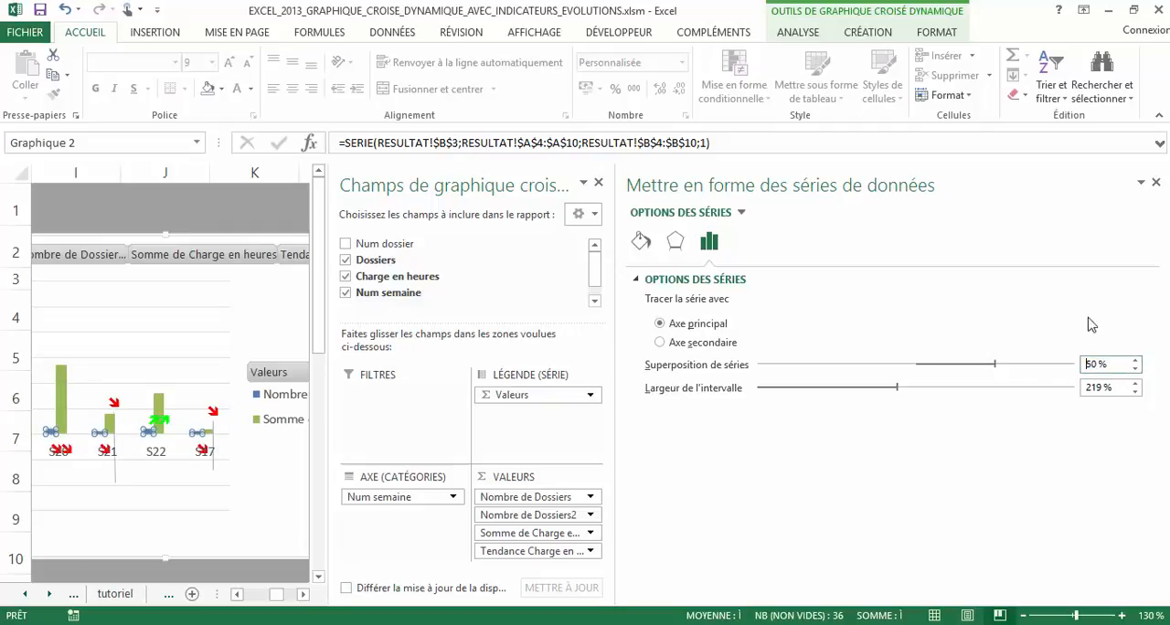
left_click(1157, 183)
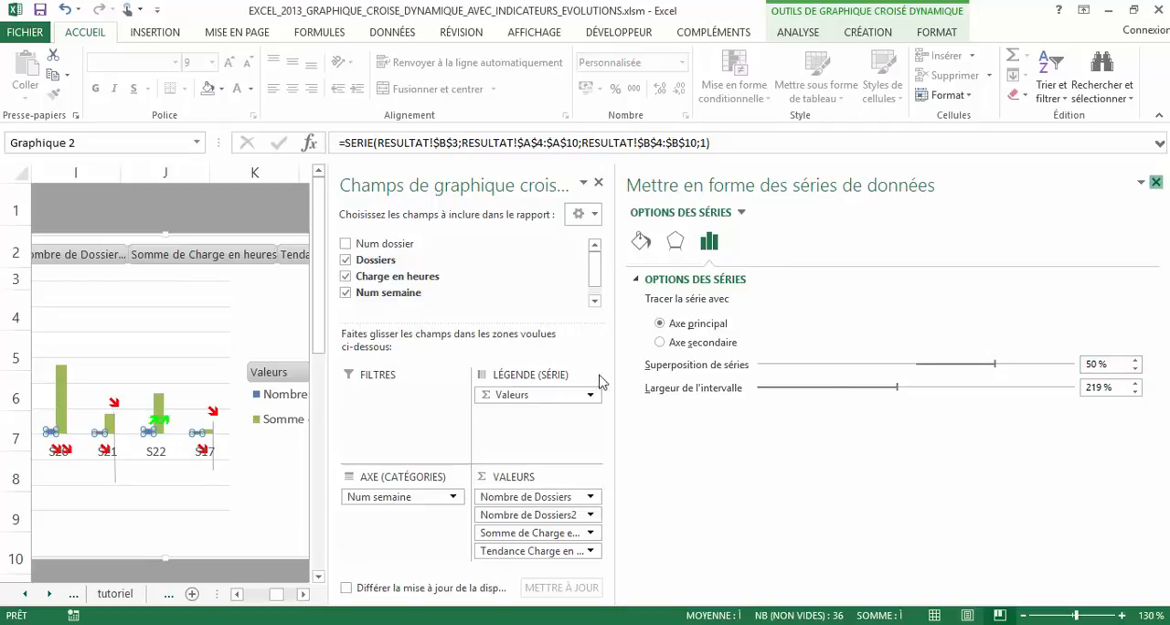
left_click(517, 437)
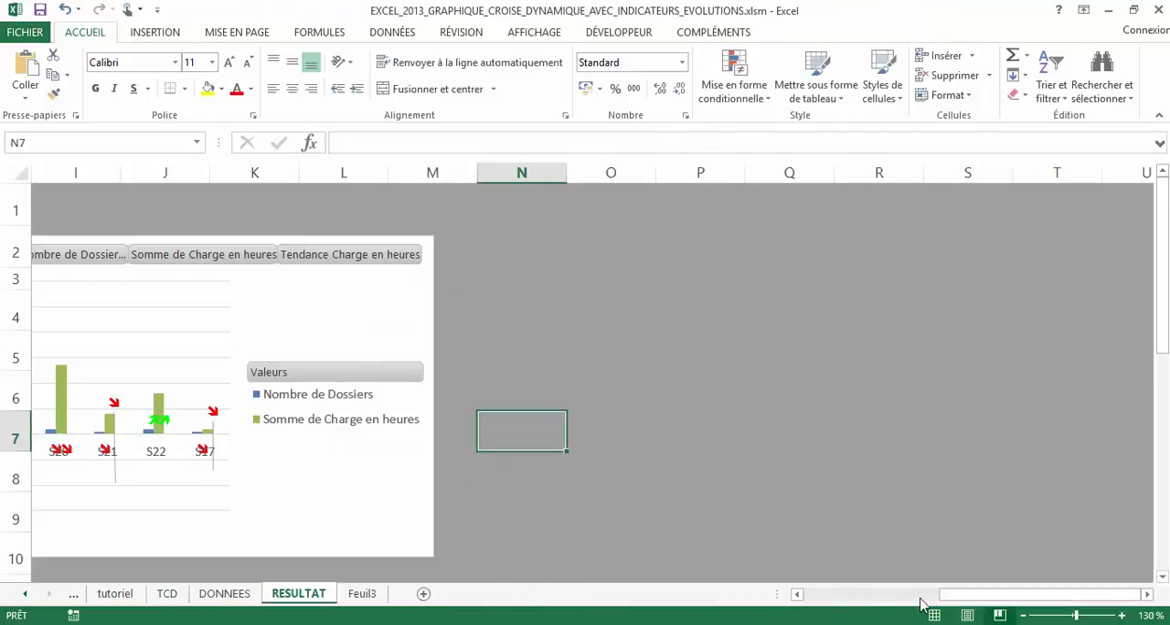
Widen the chart's plot area so it spans nearly the full width of the chart
mouse_move(921, 603)
left_mouse_down()
mouse_move(792, 598)
mouse_move(919, 572)
mouse_move(892, 585)
mouse_move(919, 585)
left_mouse_up()
left_click(498, 358)
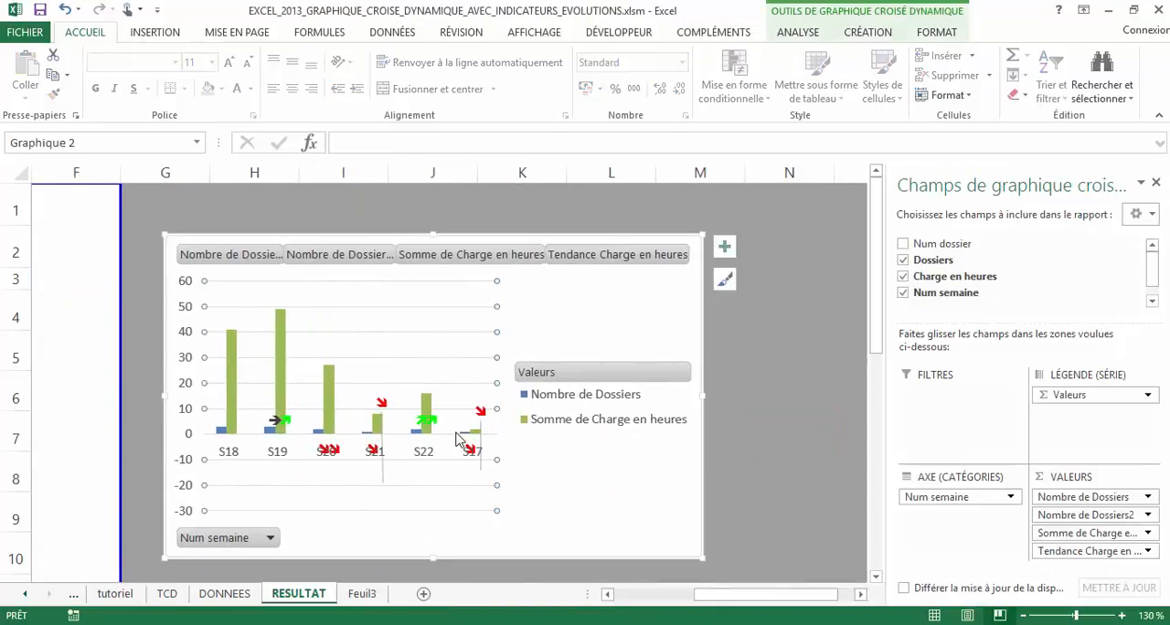
left_click(479, 294)
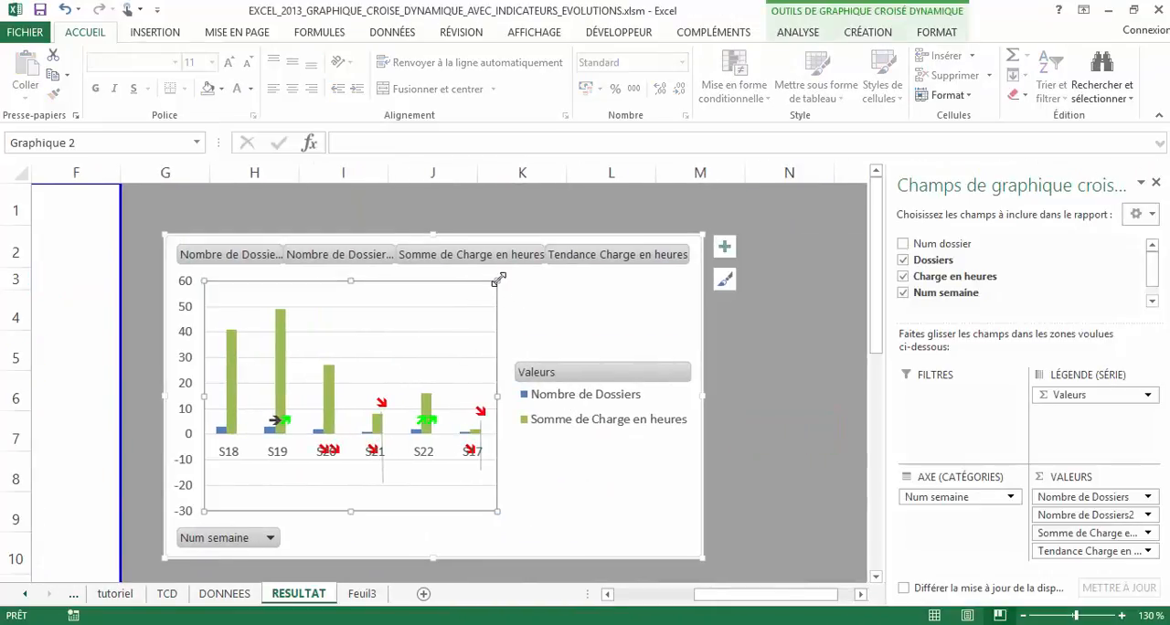
mouse_move(497, 280)
left_mouse_down()
mouse_move(673, 279)
mouse_move(665, 393)
left_mouse_up()
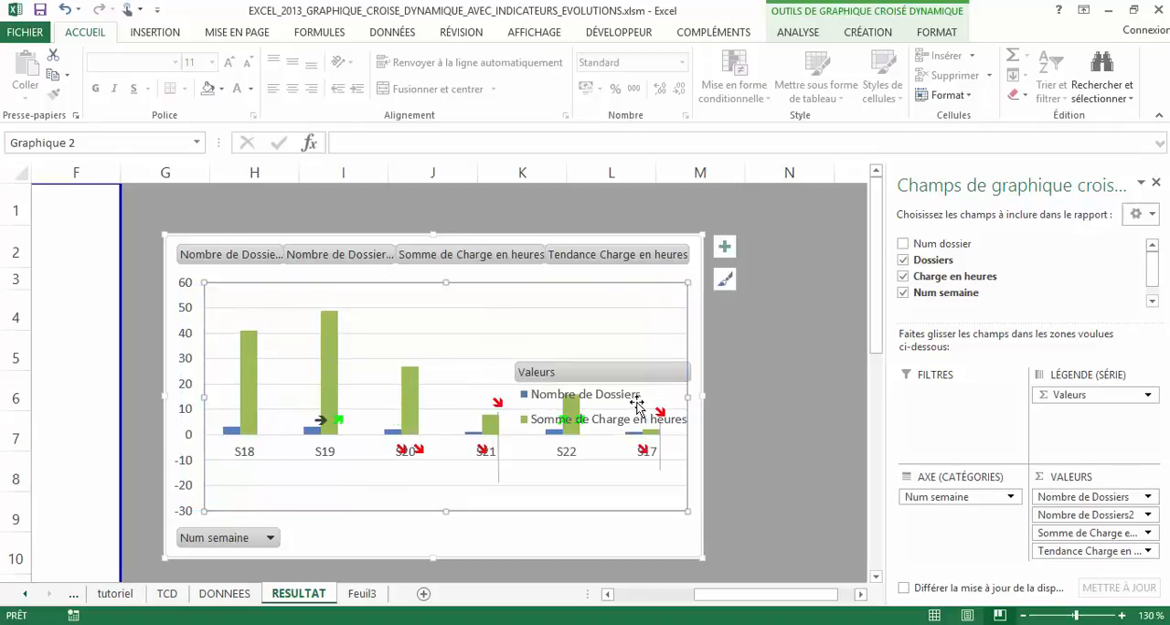
left_click(868, 32)
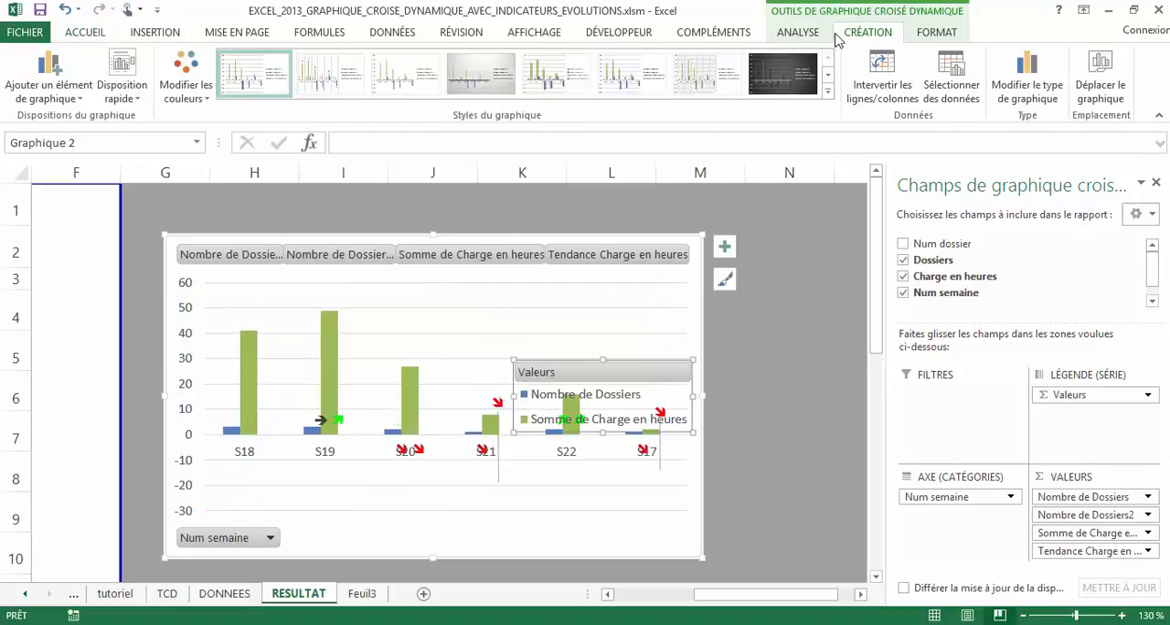
left_click(818, 34)
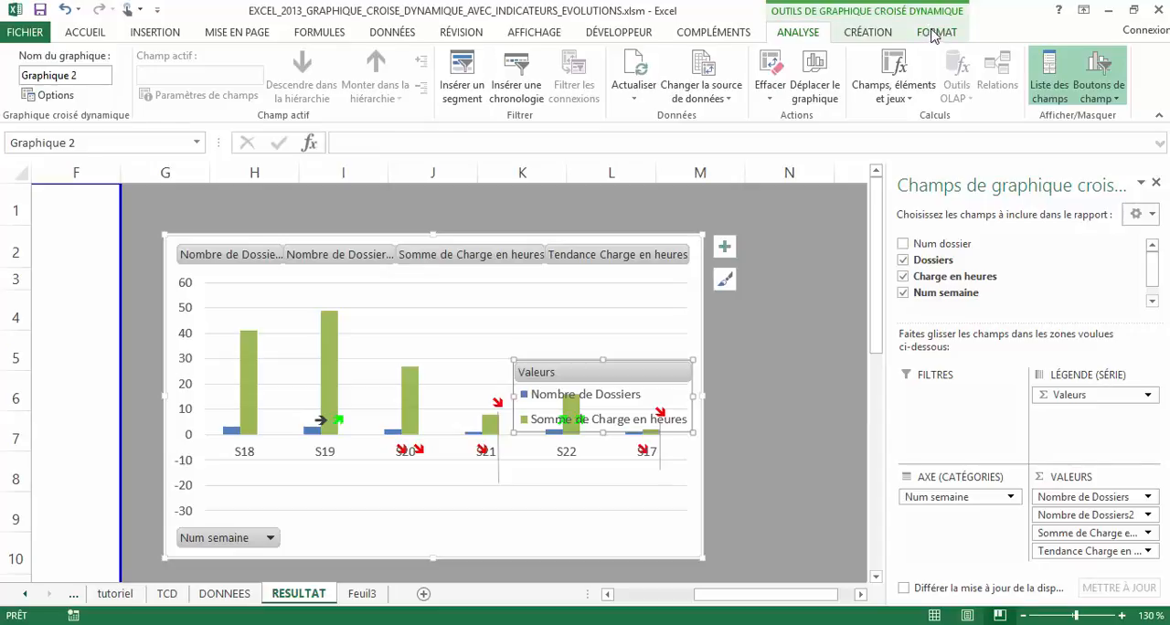
left_click(934, 33)
left_click(865, 38)
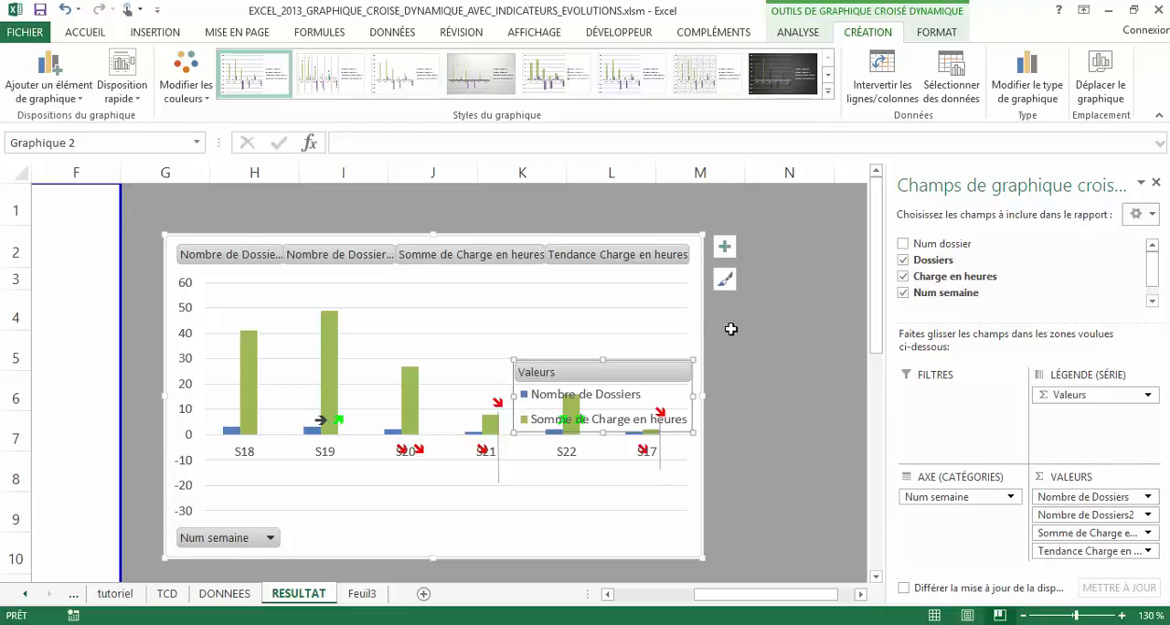
Close the pivot chart field list and move the legend below the plot area
left_click(1155, 182)
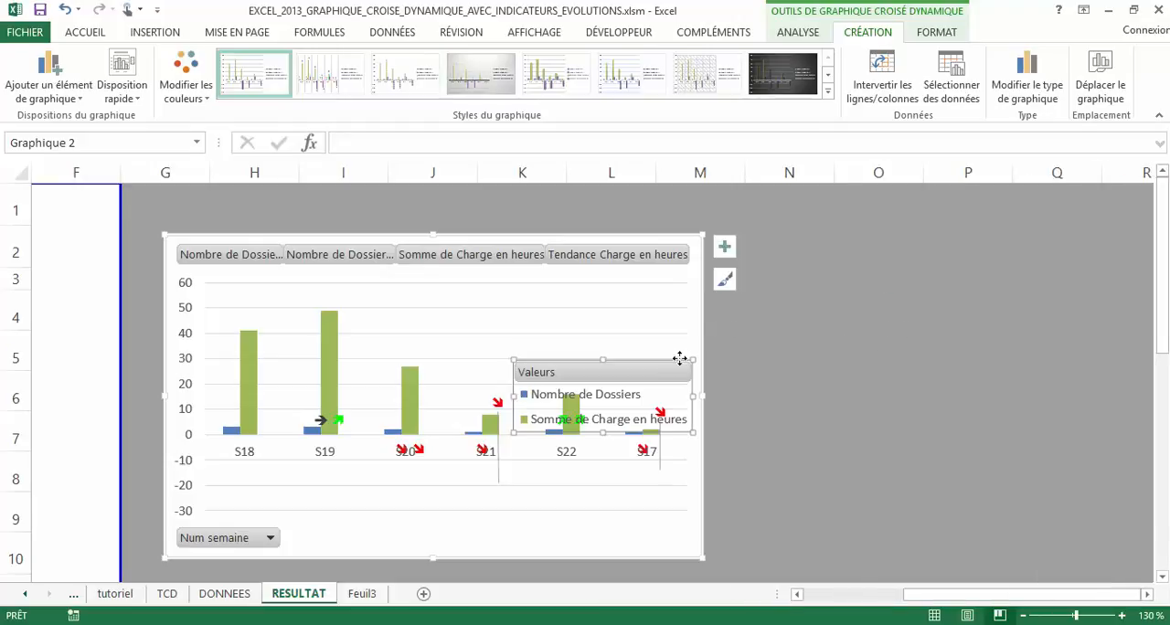
mouse_move(675, 370)
left_mouse_down()
mouse_move(509, 500)
mouse_move(470, 498)
mouse_move(649, 518)
left_mouse_up()
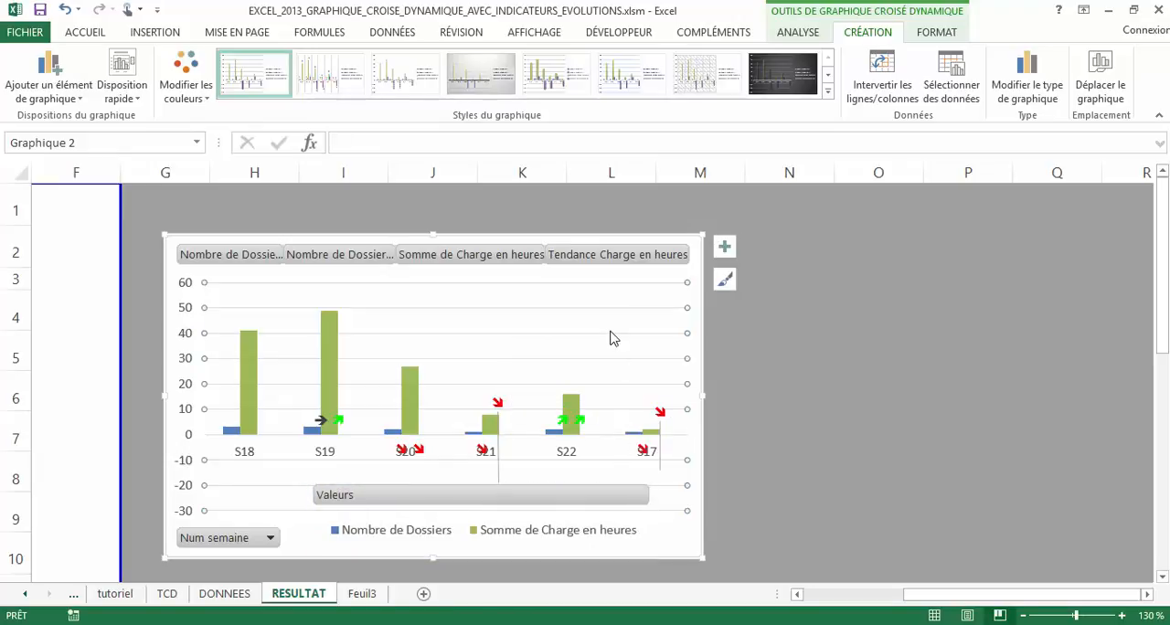
left_click_drag(846, 348, 816, 341)
Fill the chart's plot area with a light grey theme colour
left_click(669, 292)
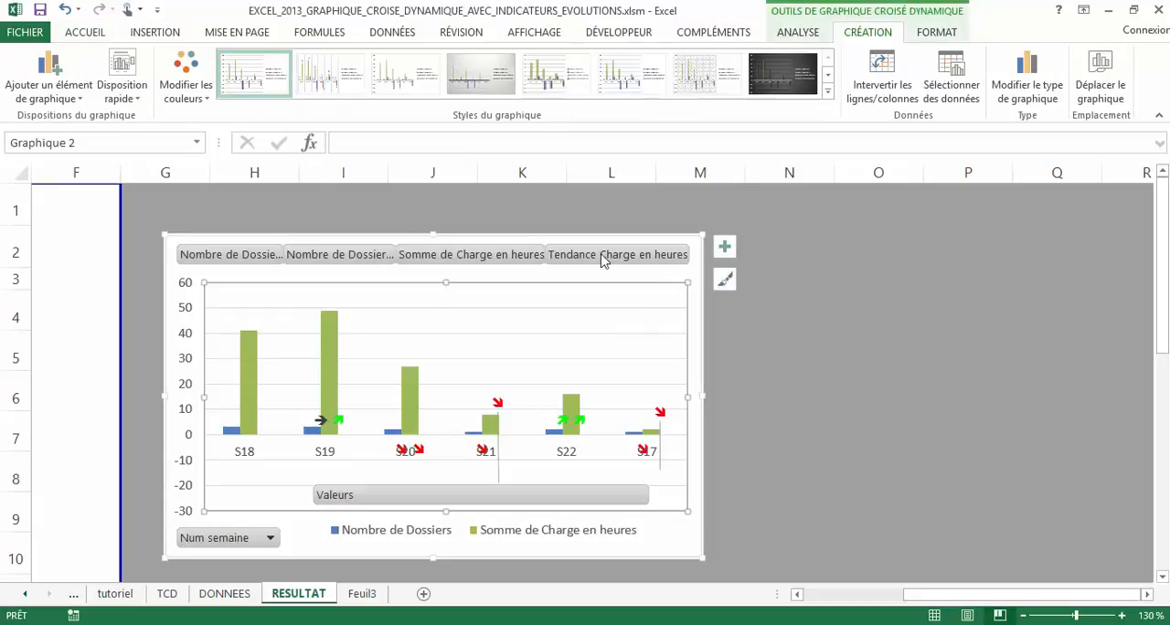
left_click(84, 32)
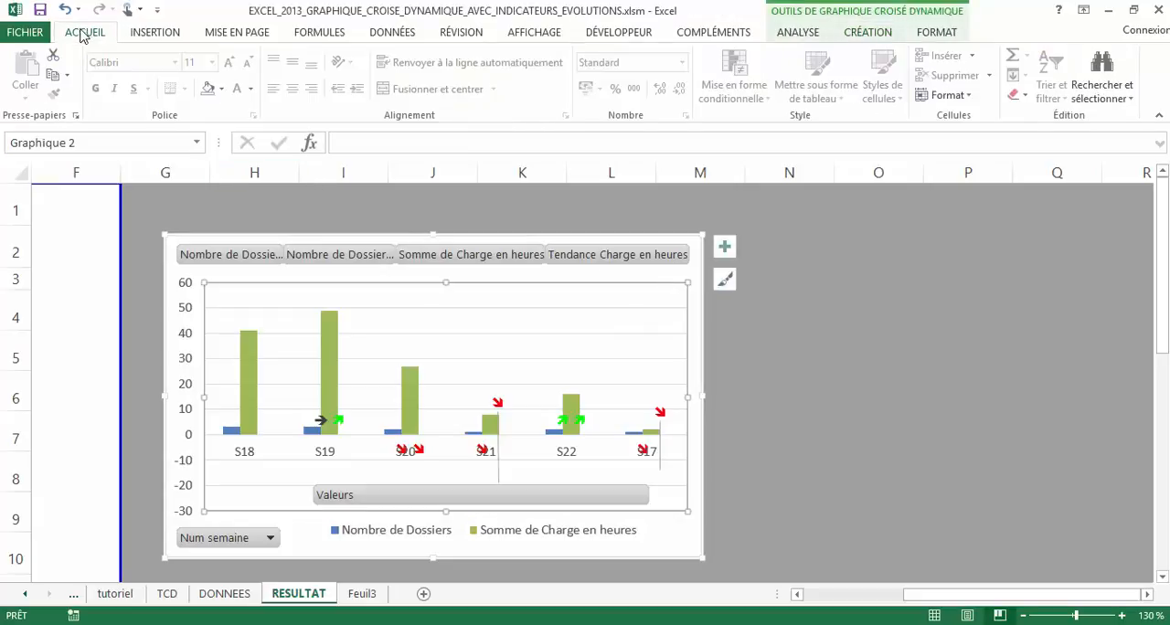
left_click(222, 89)
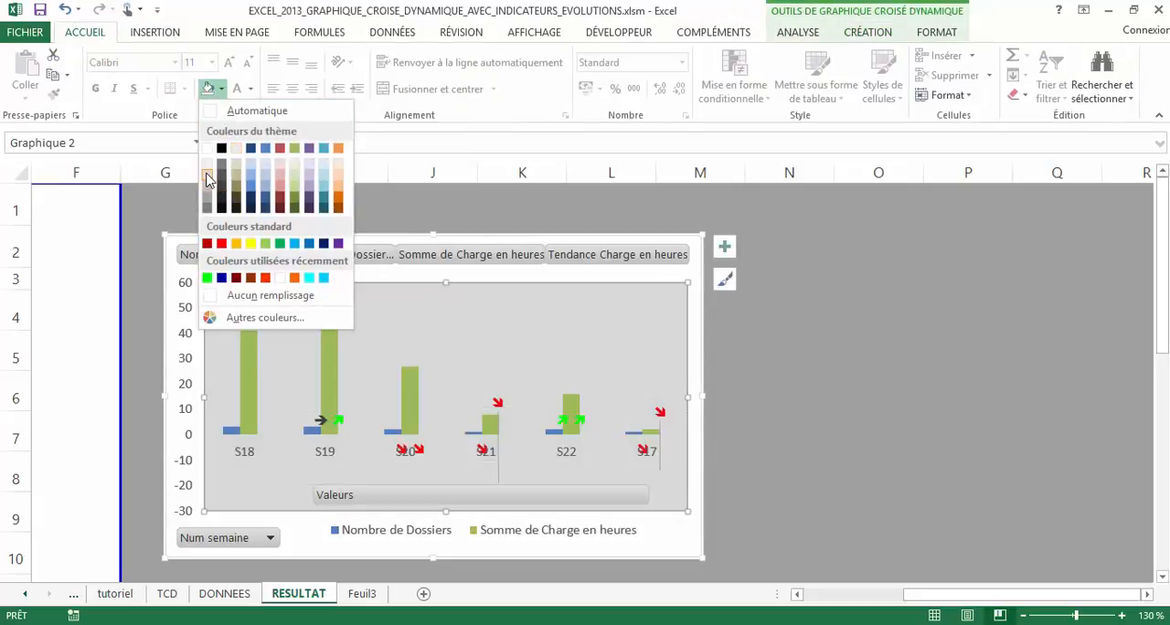
left_click(207, 172)
left_click(850, 395)
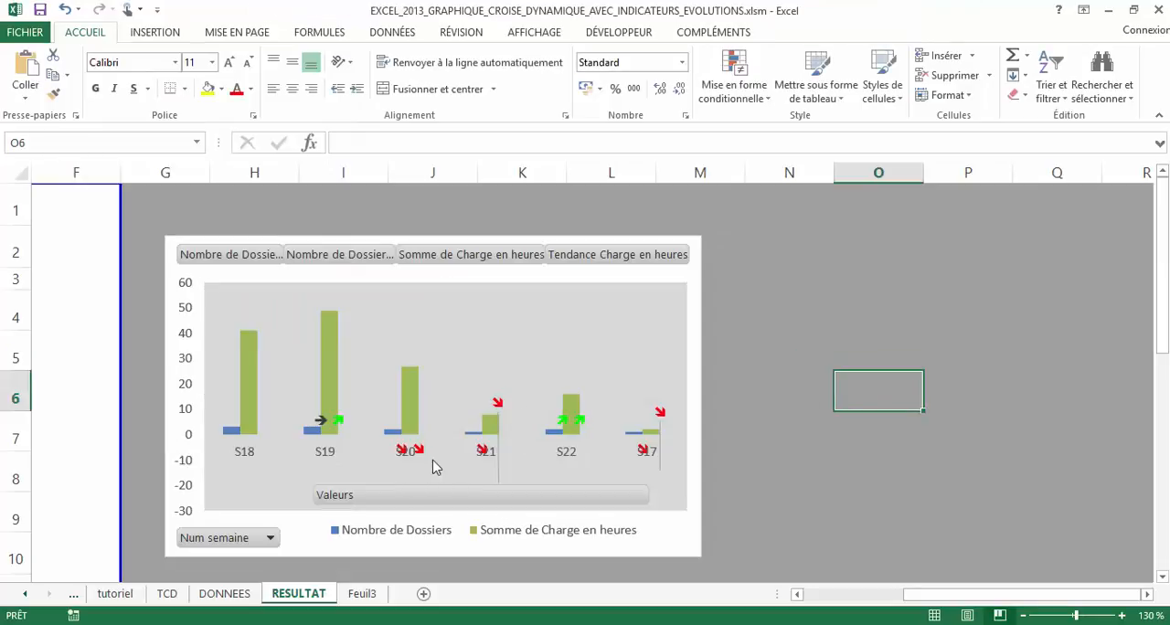
left_click(792, 436)
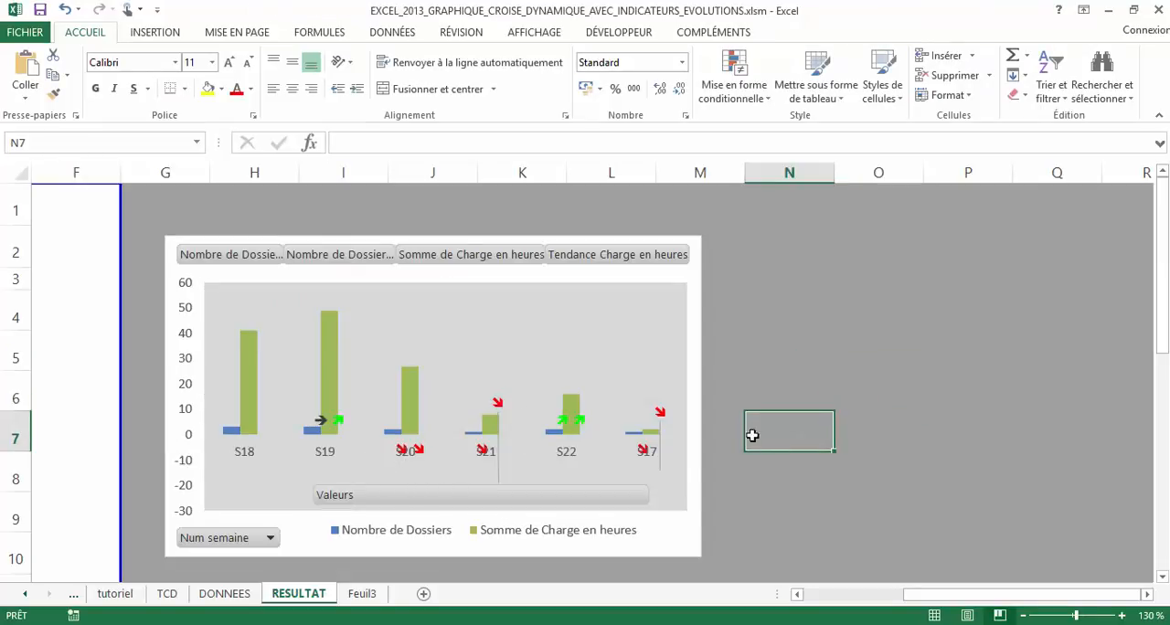
left_click(599, 312)
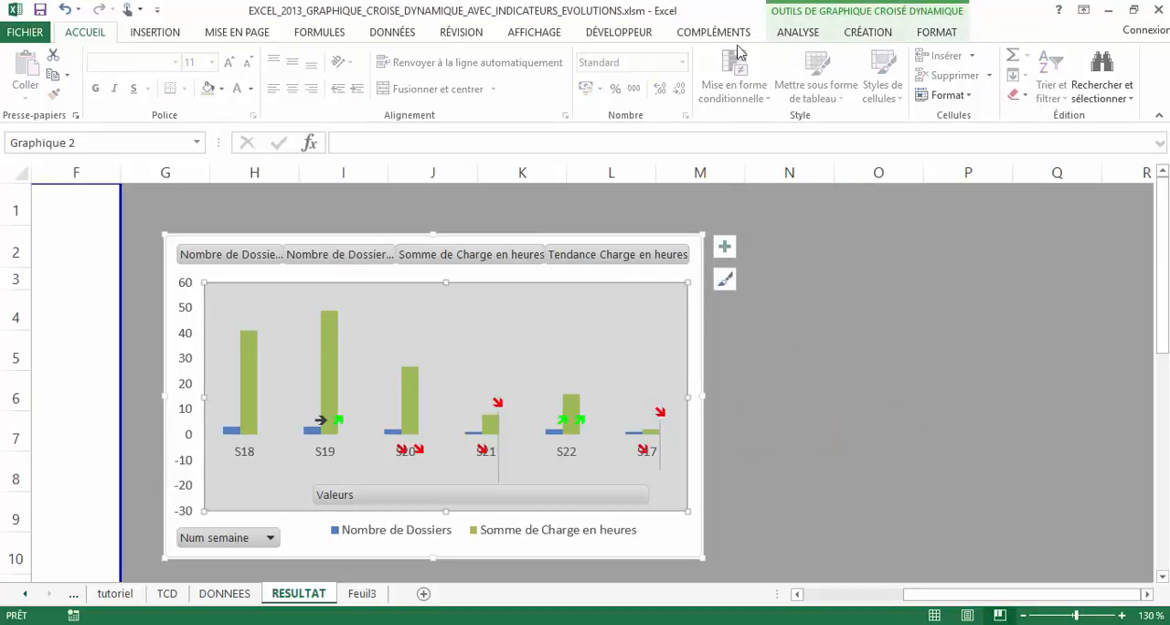
left_click(866, 32)
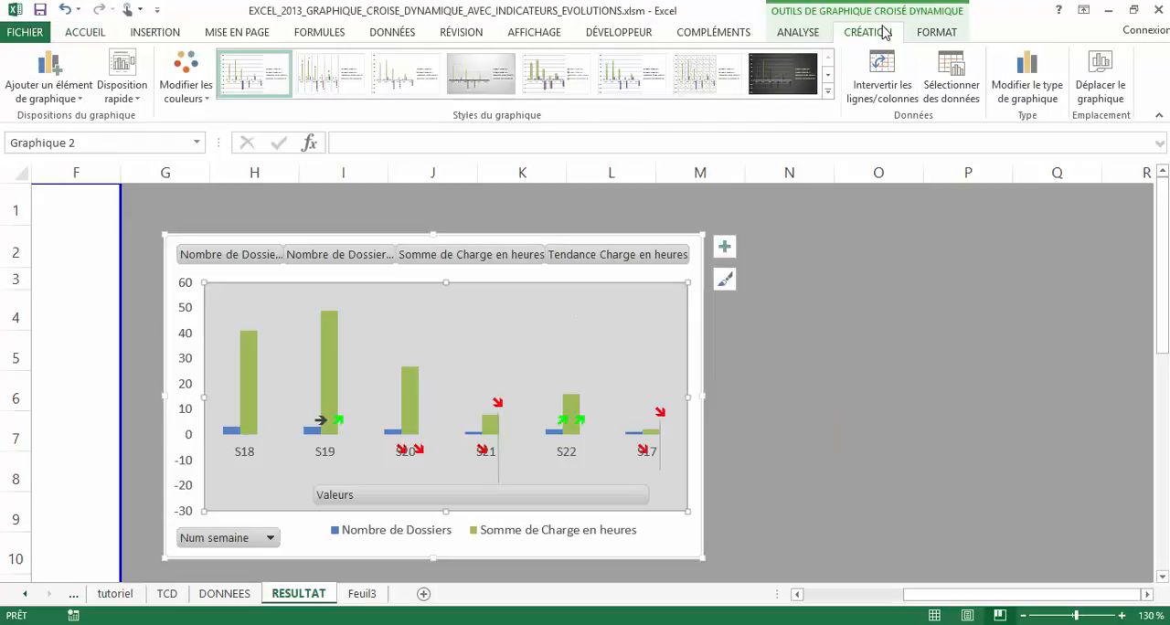
left_click(792, 32)
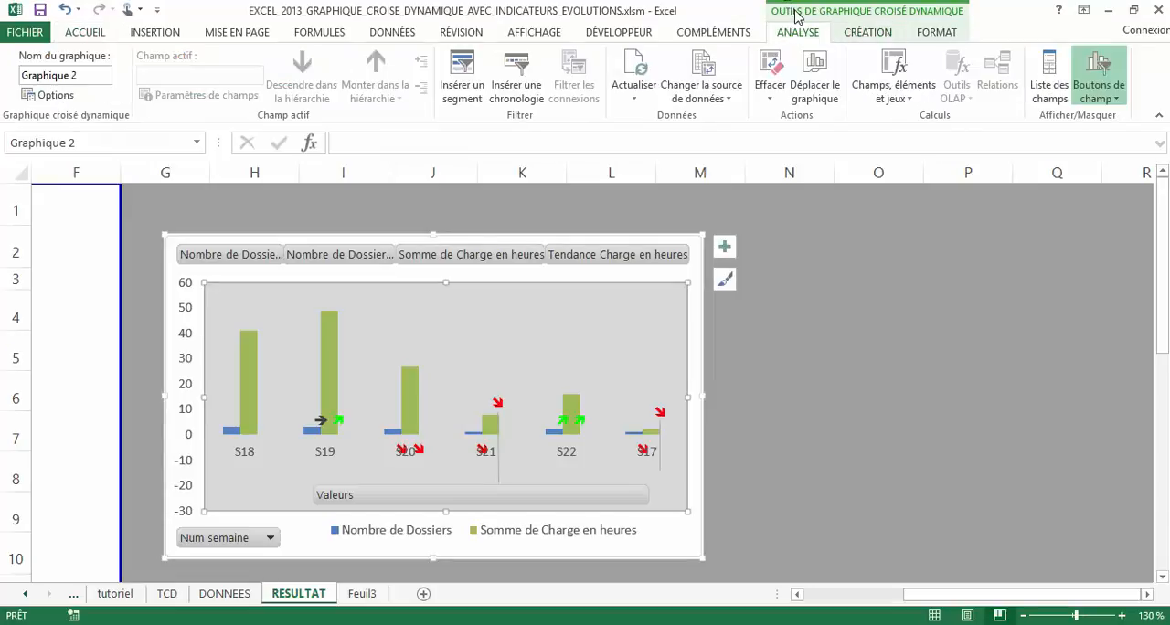
left_click(869, 32)
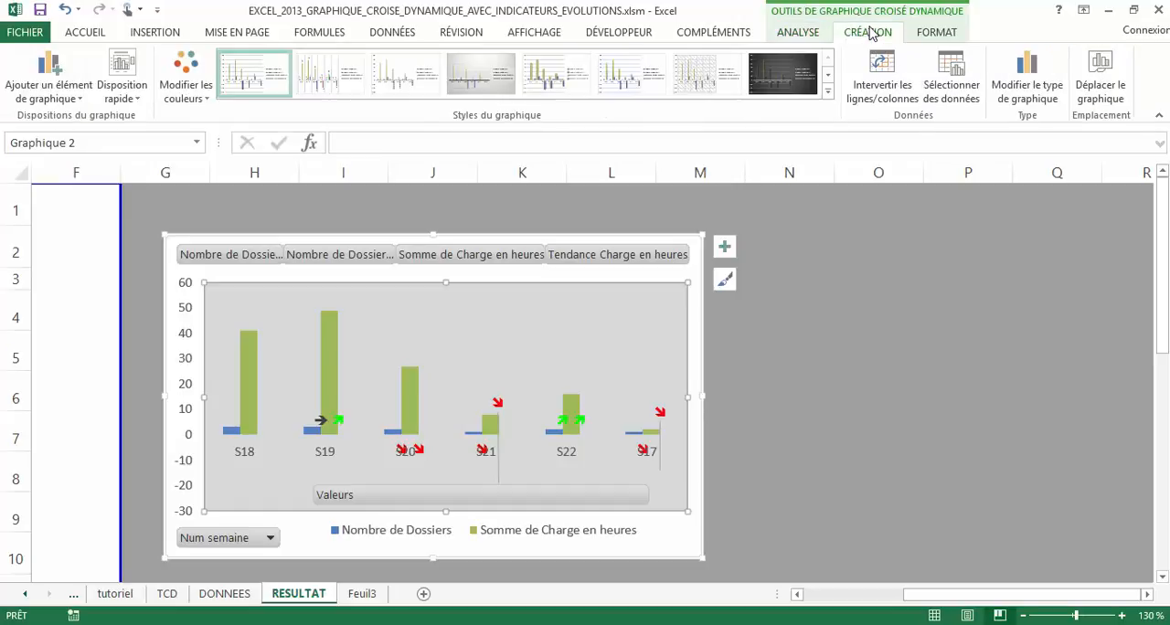
left_click(939, 33)
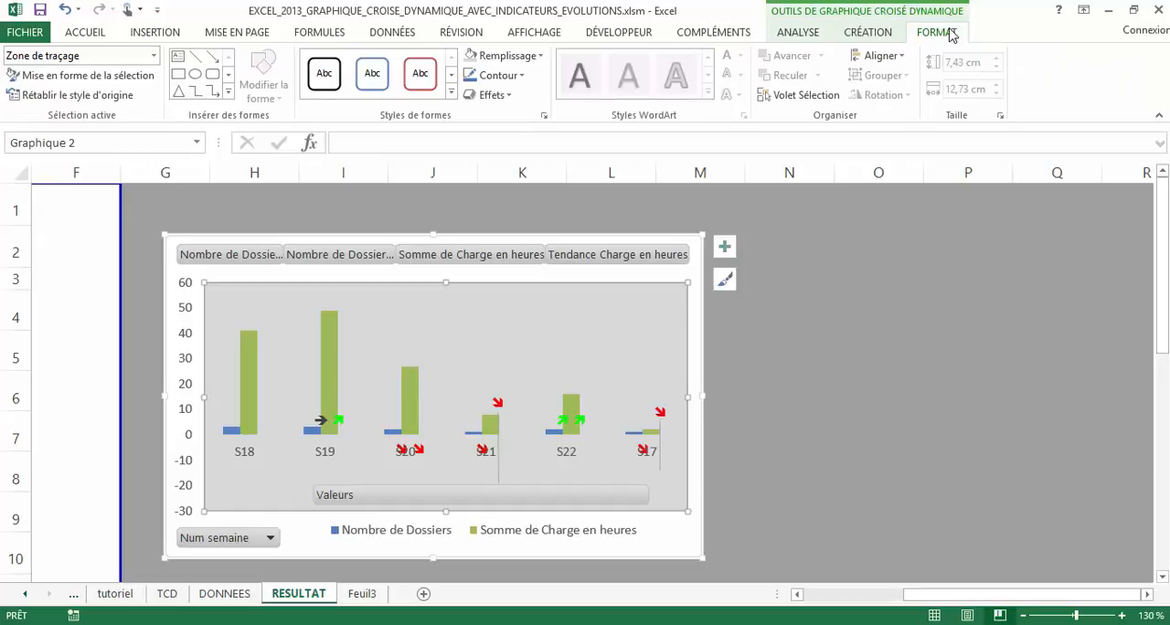
Add horizontal and vertical axis titles to the chart and open their formatting options
left_click(724, 246)
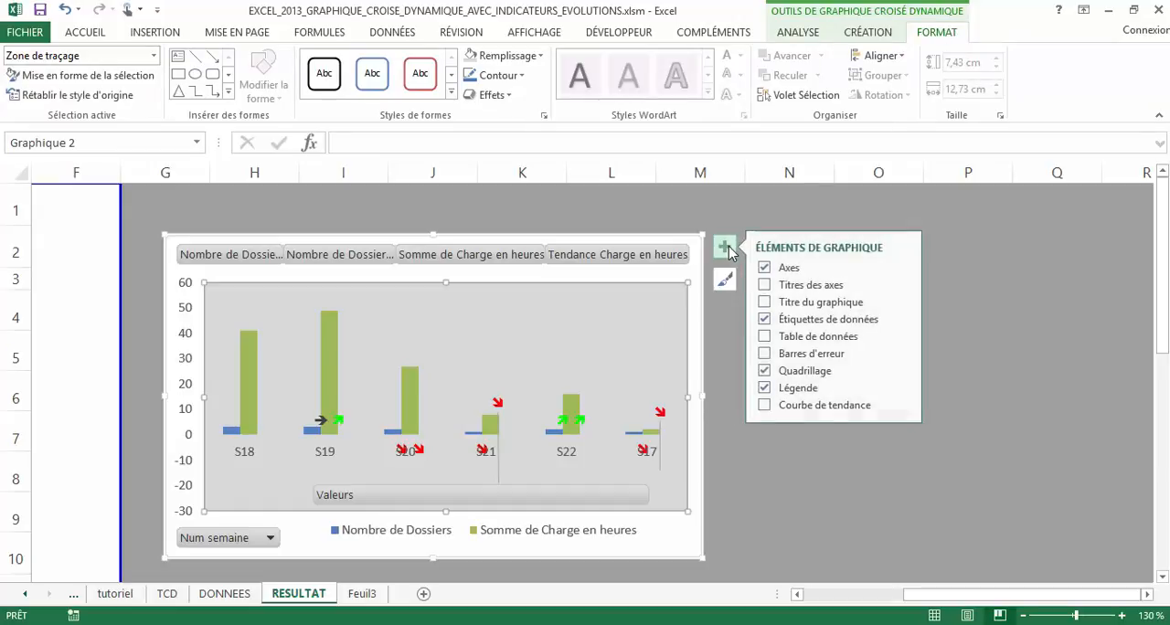
left_click(822, 287)
left_click(905, 287)
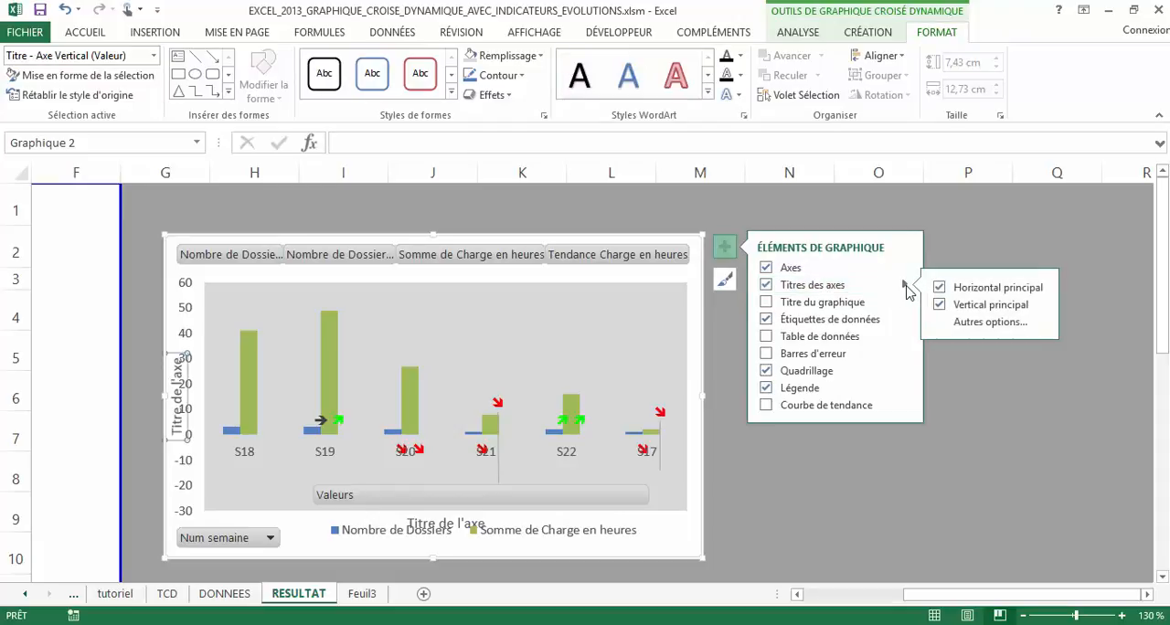
left_click(994, 323)
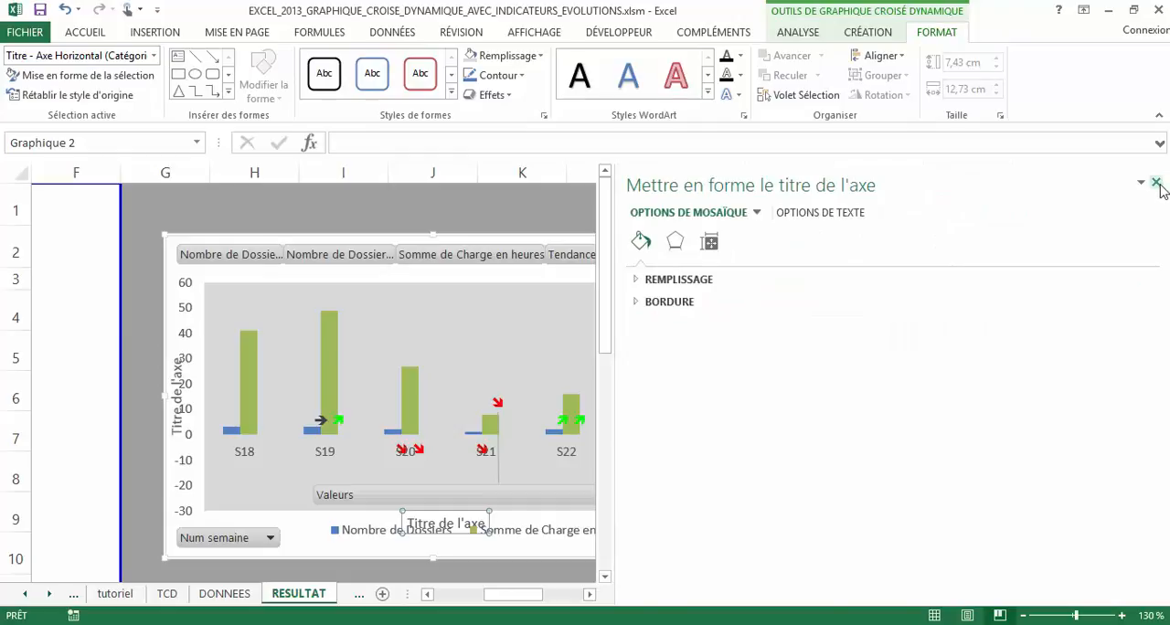
left_click(1156, 184)
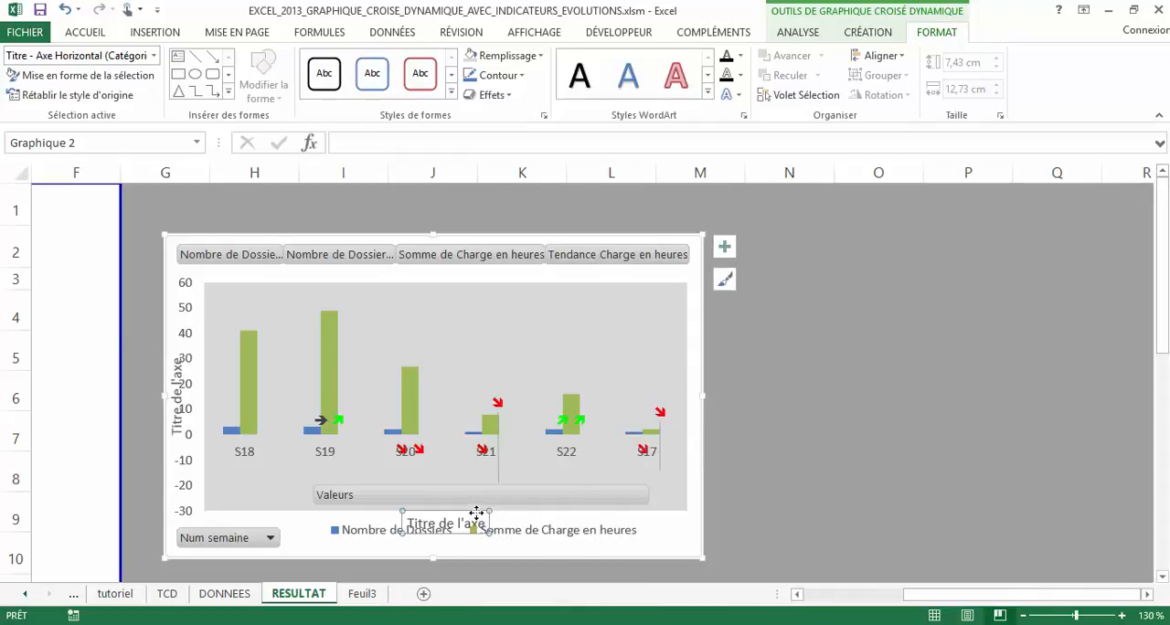
Delete the horizontal and vertical axis titles from the chart
key("Delete")
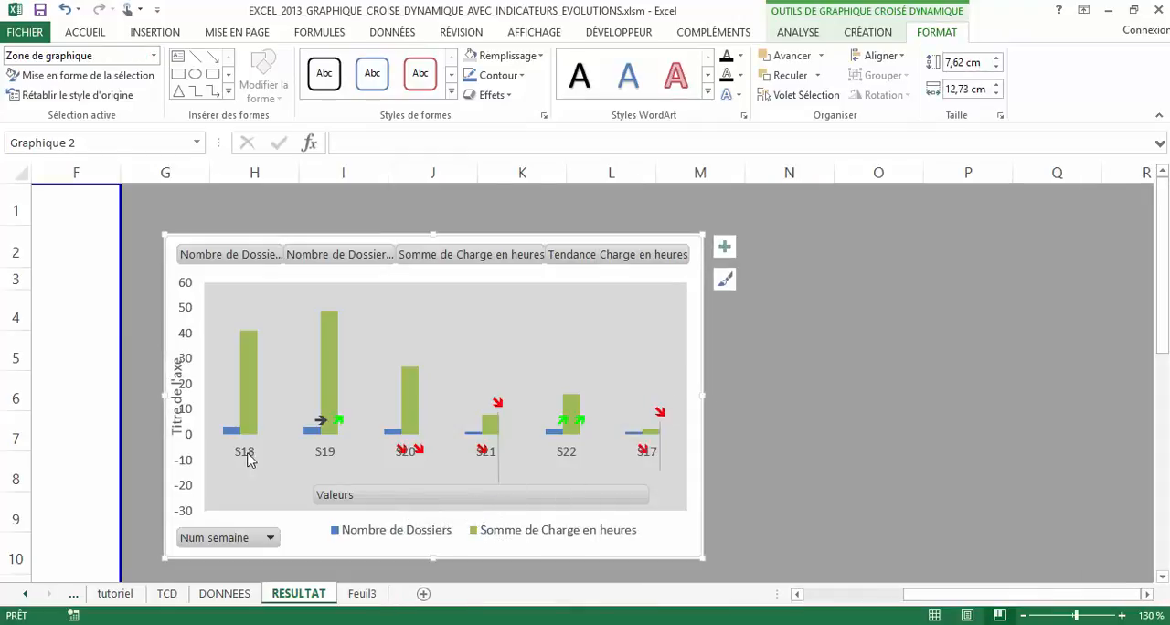
left_click(177, 412)
key("Delete")
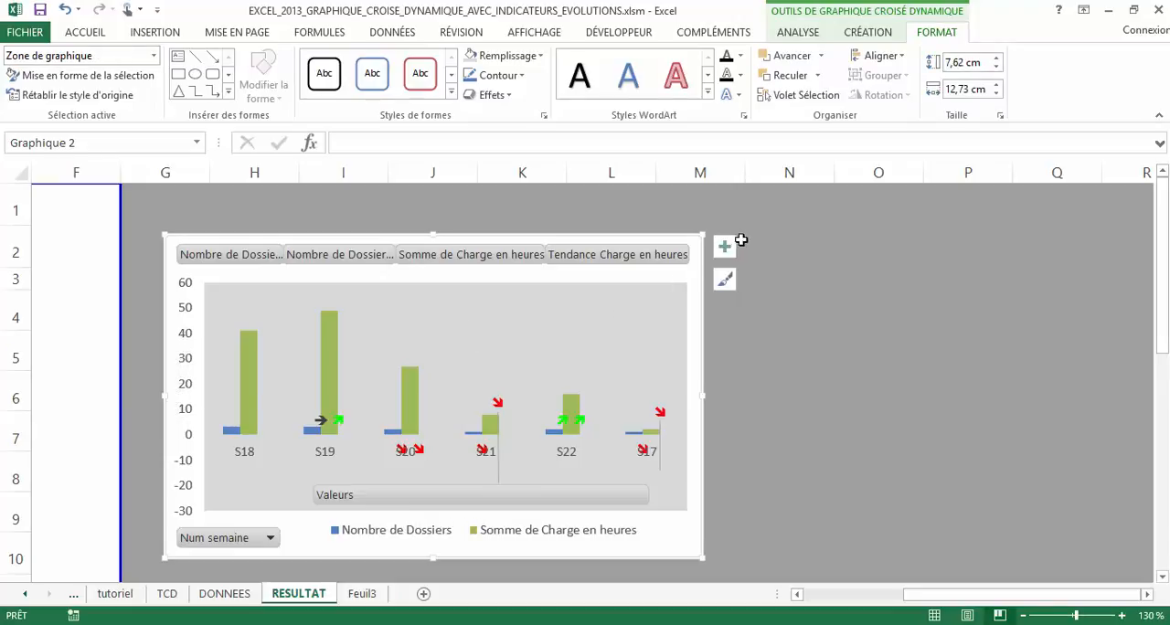
Add a chart title to the pivot chart, positioned above the chart
left_click(724, 247)
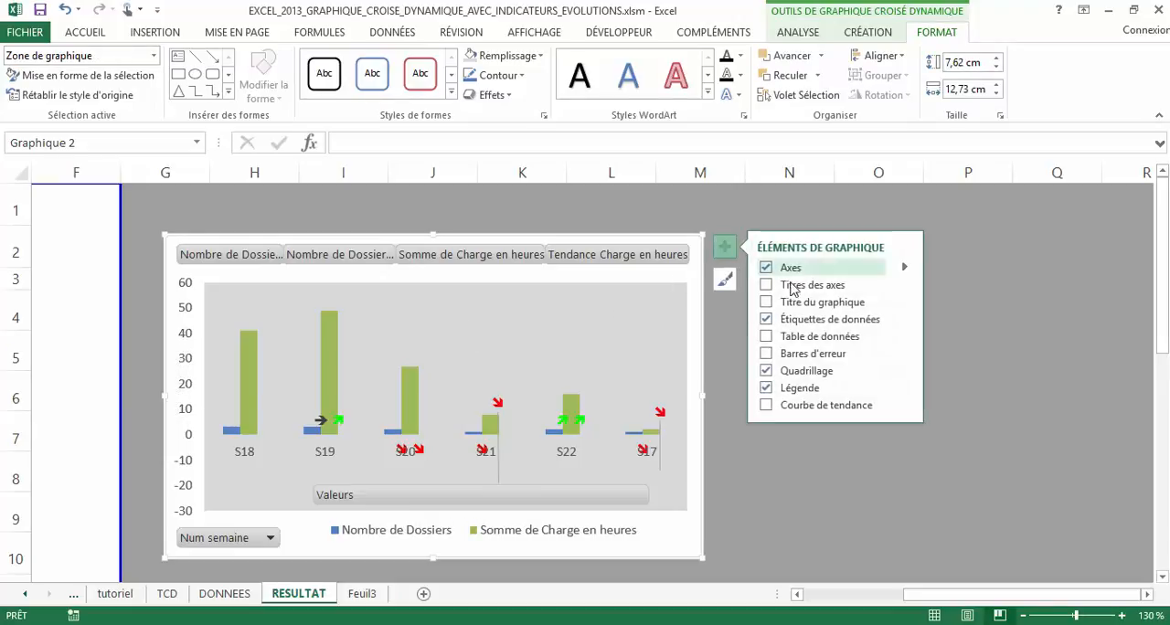
left_click(766, 303)
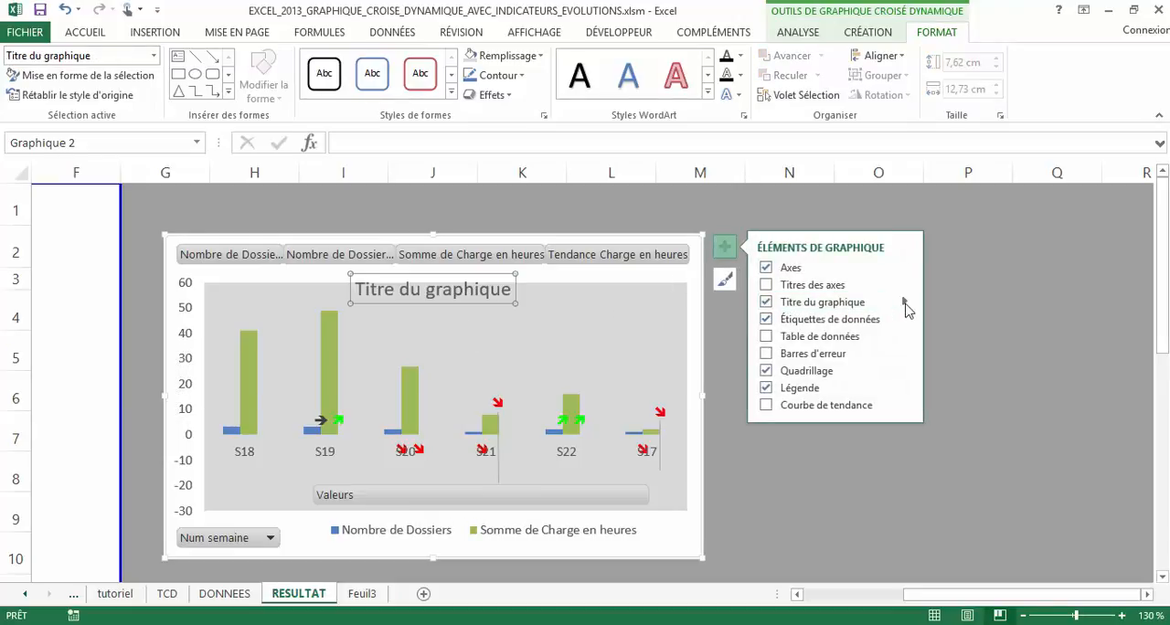
left_click(905, 303)
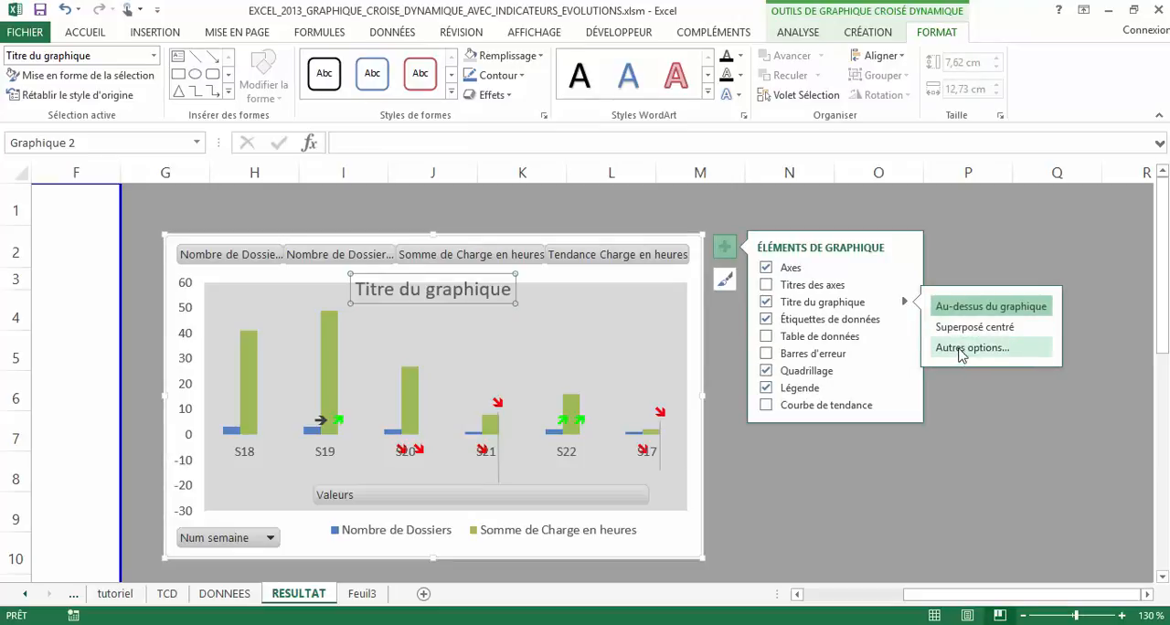
left_click(961, 311)
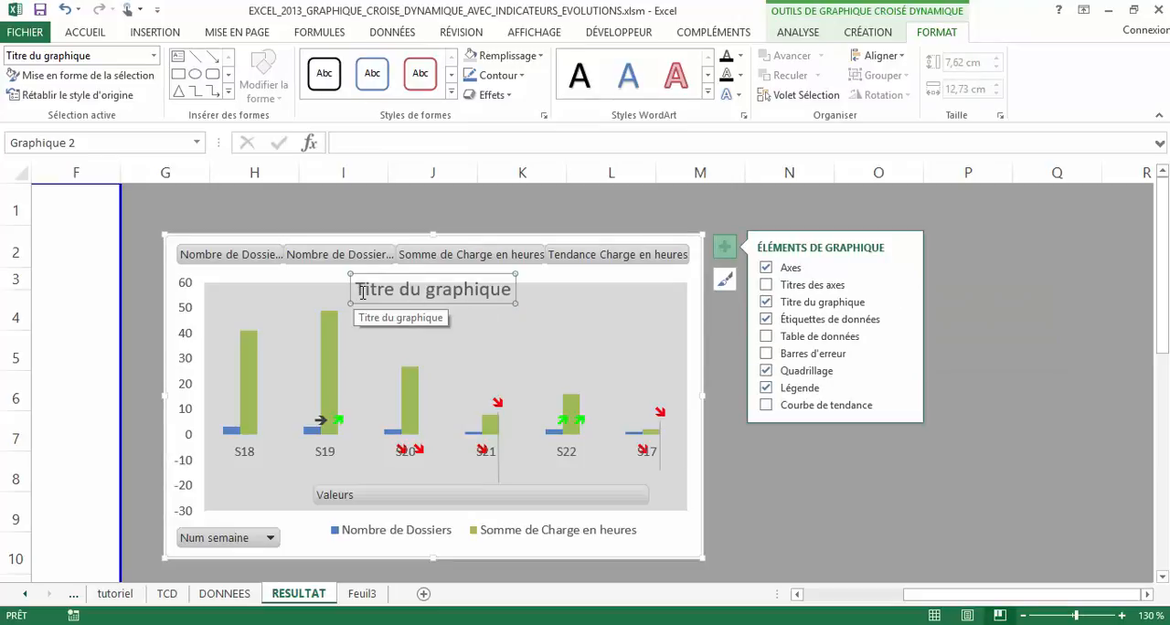
Replace the placeholder chart title with "OF DE PRODUCTION" and place it slightly lower over the plot area
left_click_drag(356, 289, 535, 283)
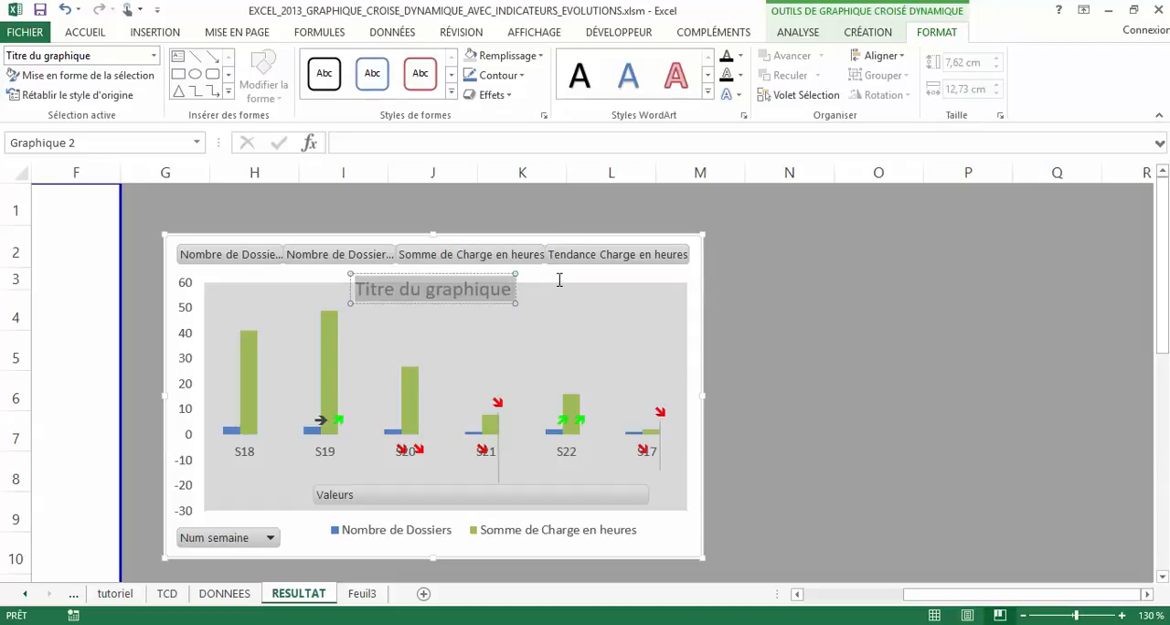
type("OF DDE PROD")
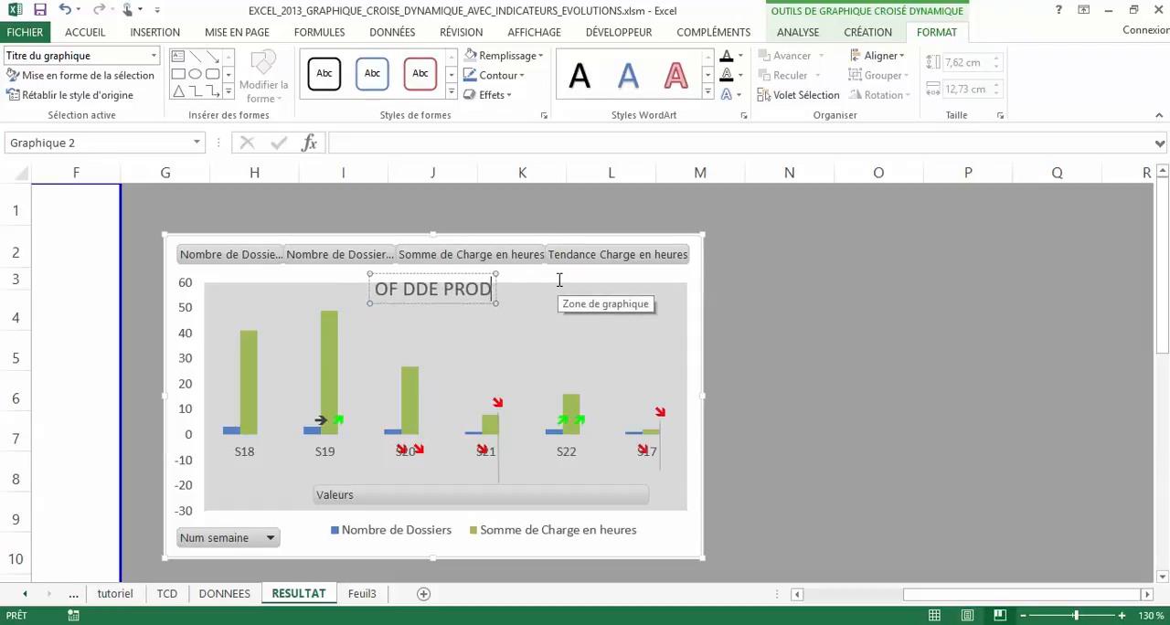
type("UCTION")
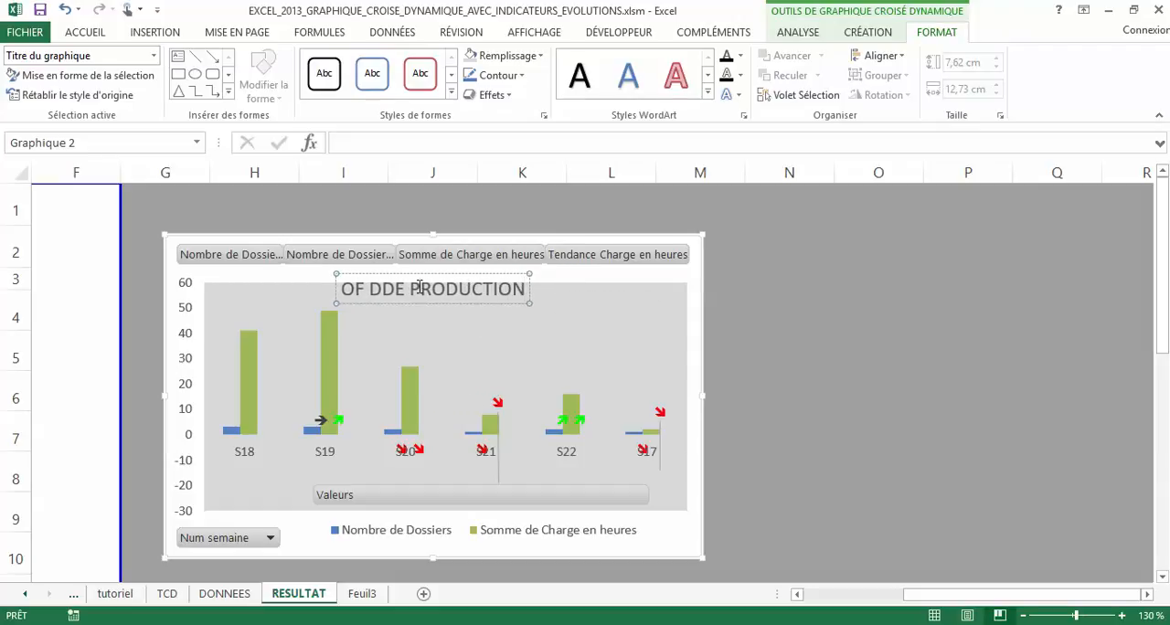
left_click_drag(393, 289, 381, 288)
key("BackSpace")
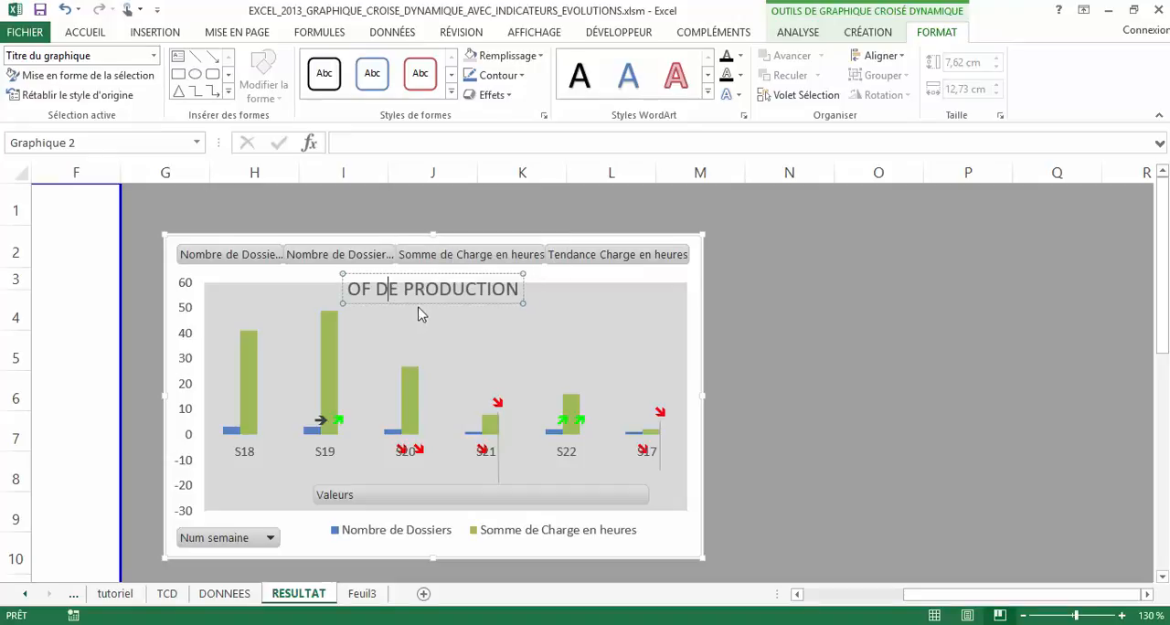
key("Escape")
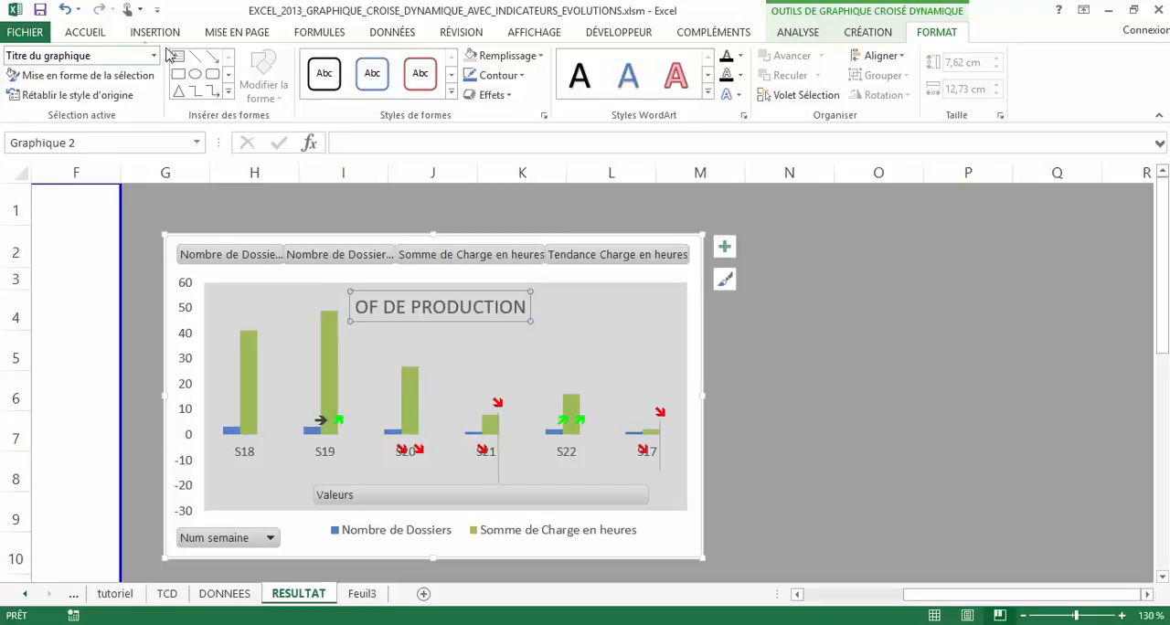
Give the chart title a black fill and white text
left_click(95, 33)
left_click(221, 89)
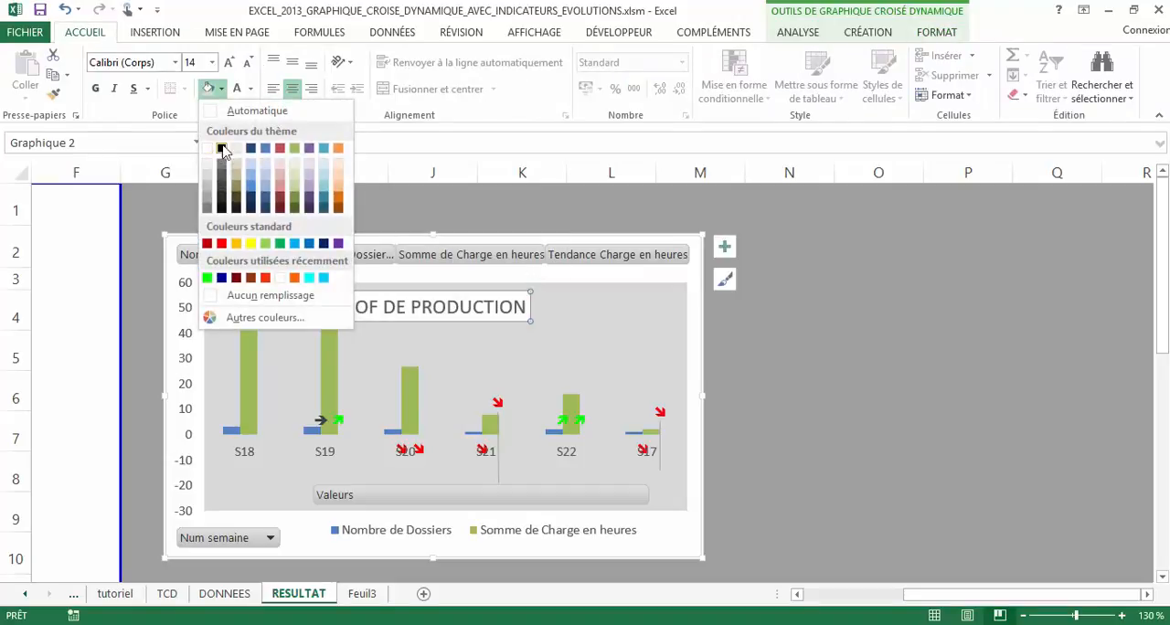
left_click(222, 149)
left_click(251, 88)
left_click(237, 149)
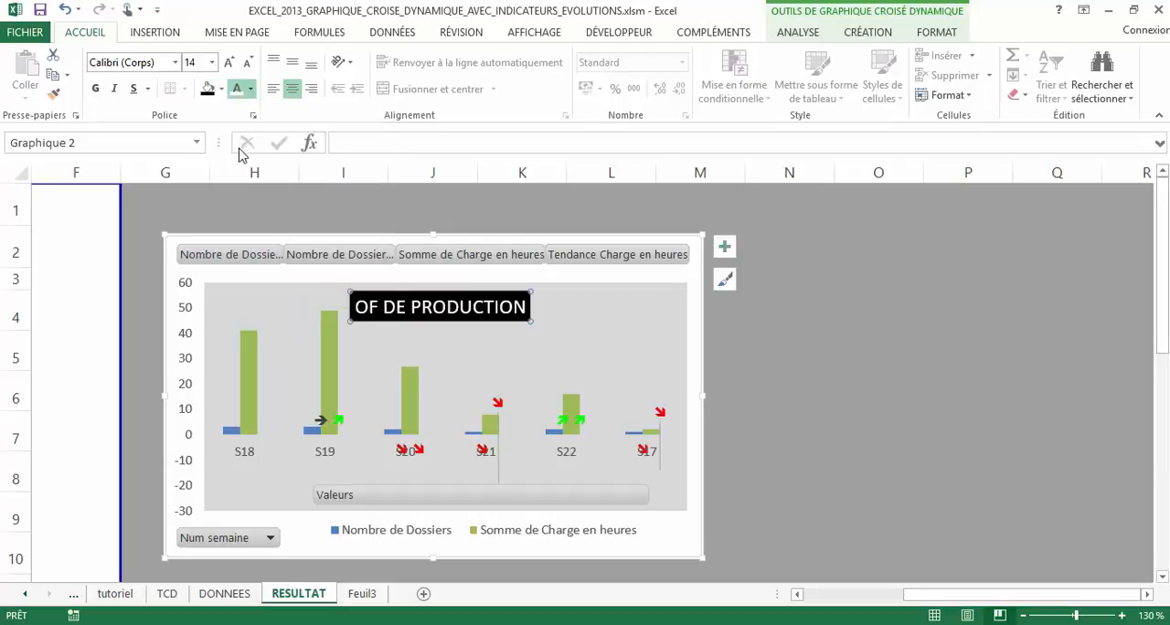
left_click(823, 473)
Set the text colour of the chart's horizontal axis week labels to black
left_click(339, 452)
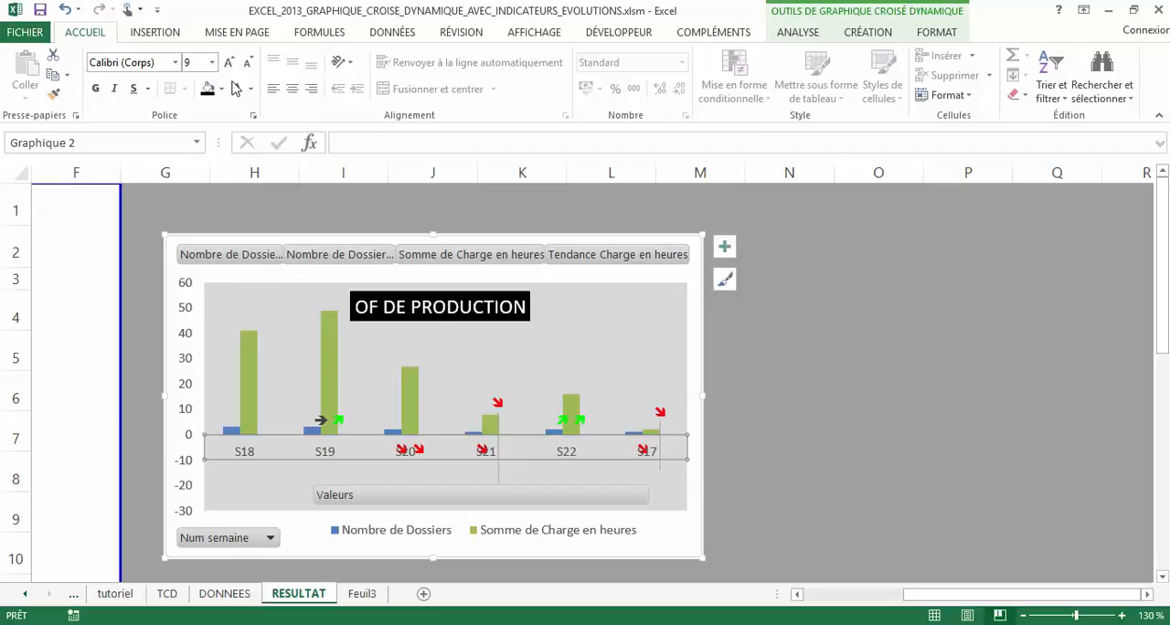
left_click(250, 88)
left_click(250, 150)
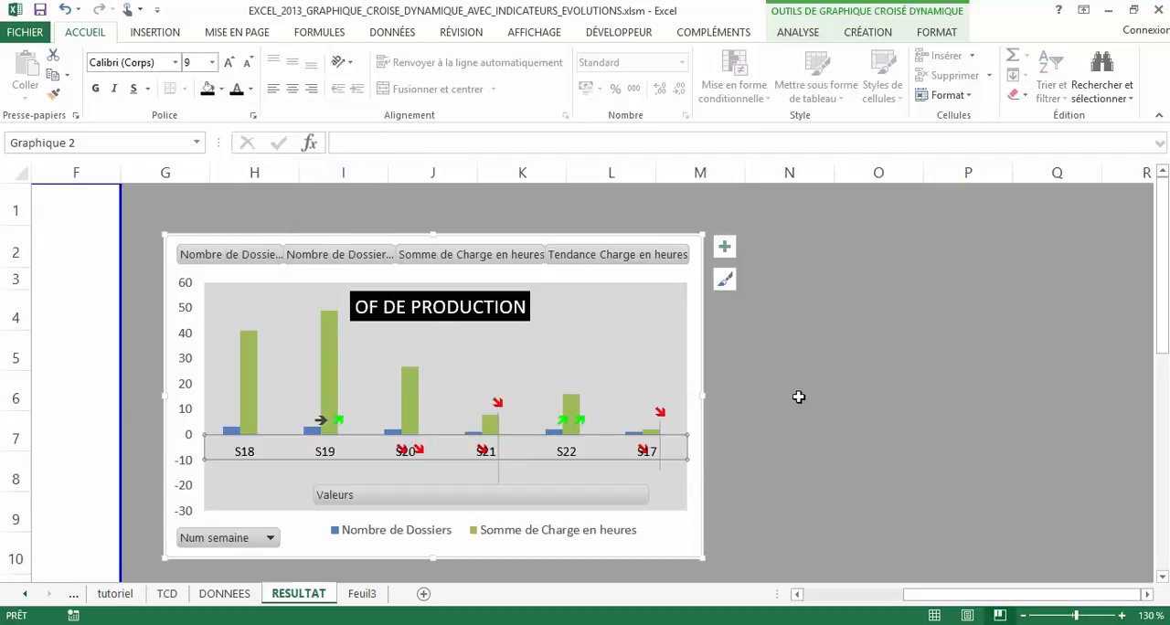
left_click(795, 396)
left_click(483, 457)
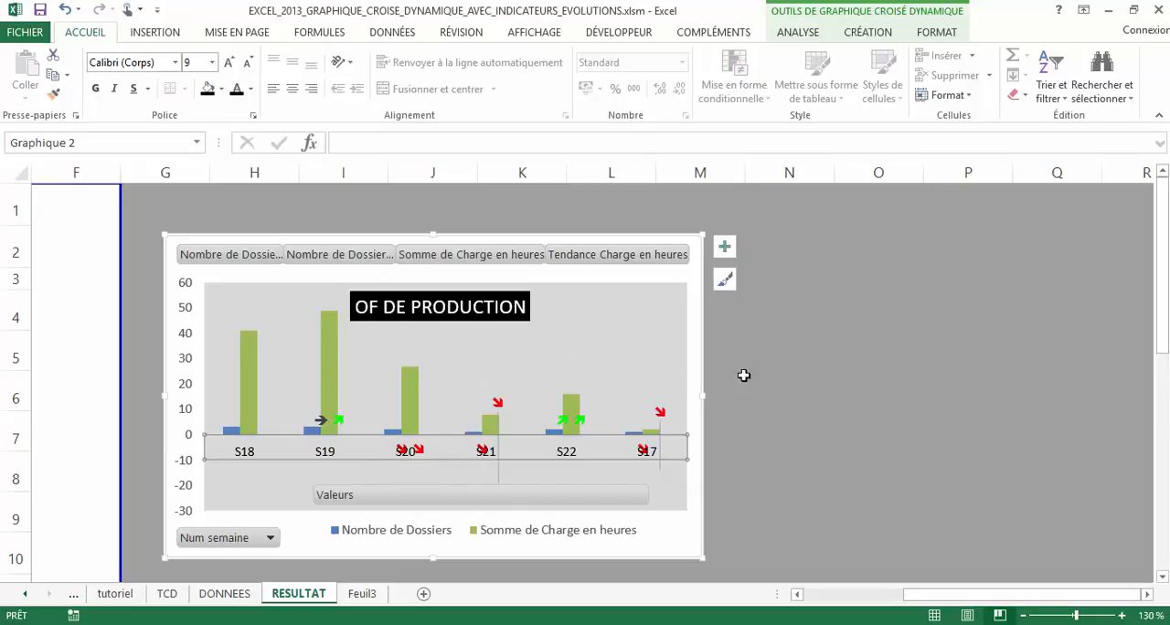
Move the two S19 trend arrow labels higher in the chart and deselect the chart
left_click(322, 425)
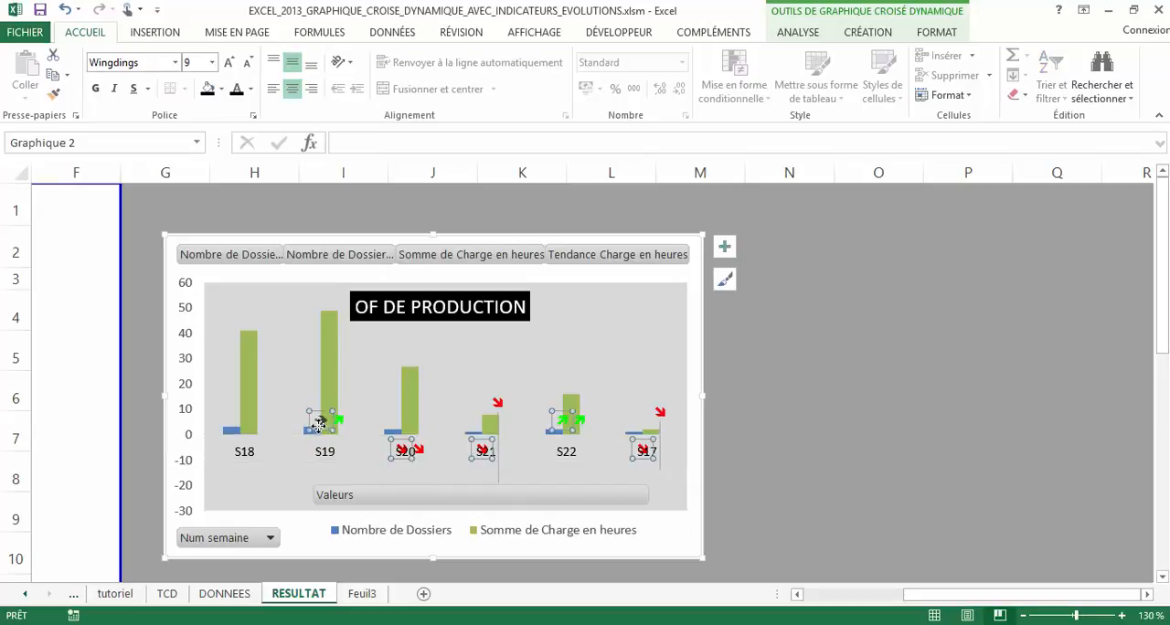
left_click_drag(322, 426, 335, 398)
left_click(342, 429)
left_click(773, 428)
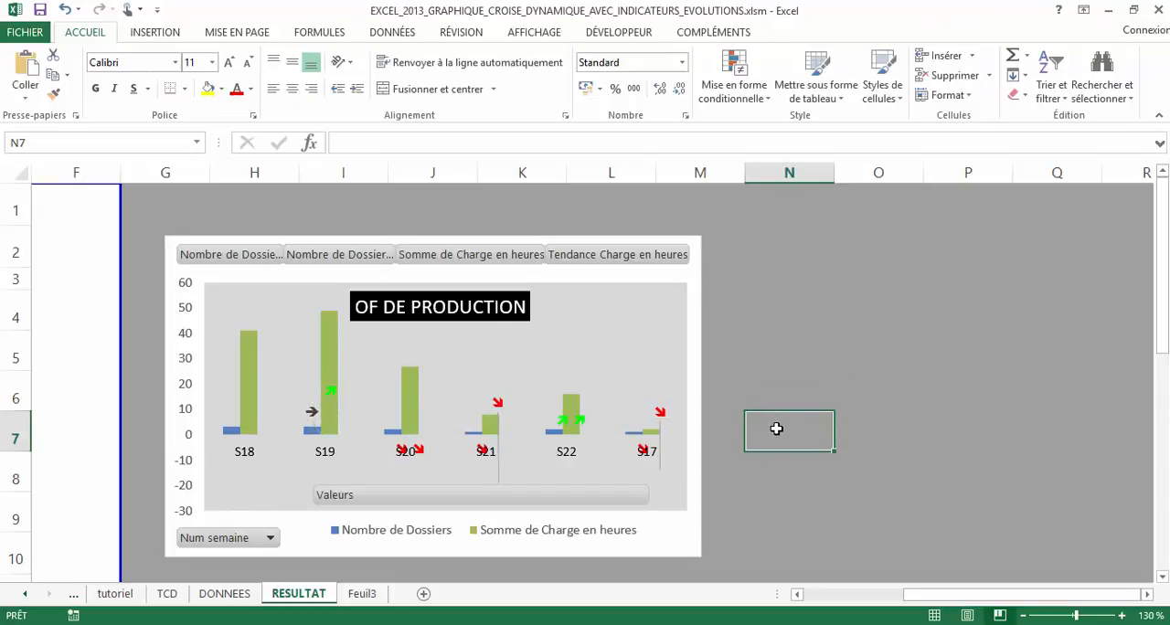
Return to the pivot table and select the S21 value under Somme de Charge en heures
left_click_drag(969, 595, 714, 558)
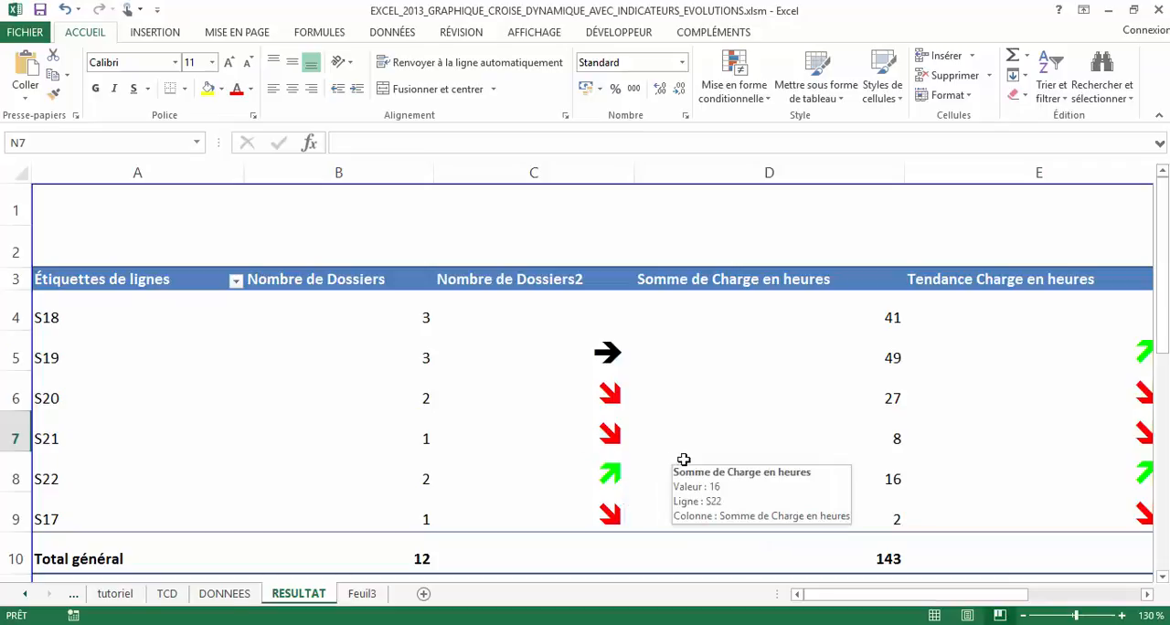
left_click(783, 452)
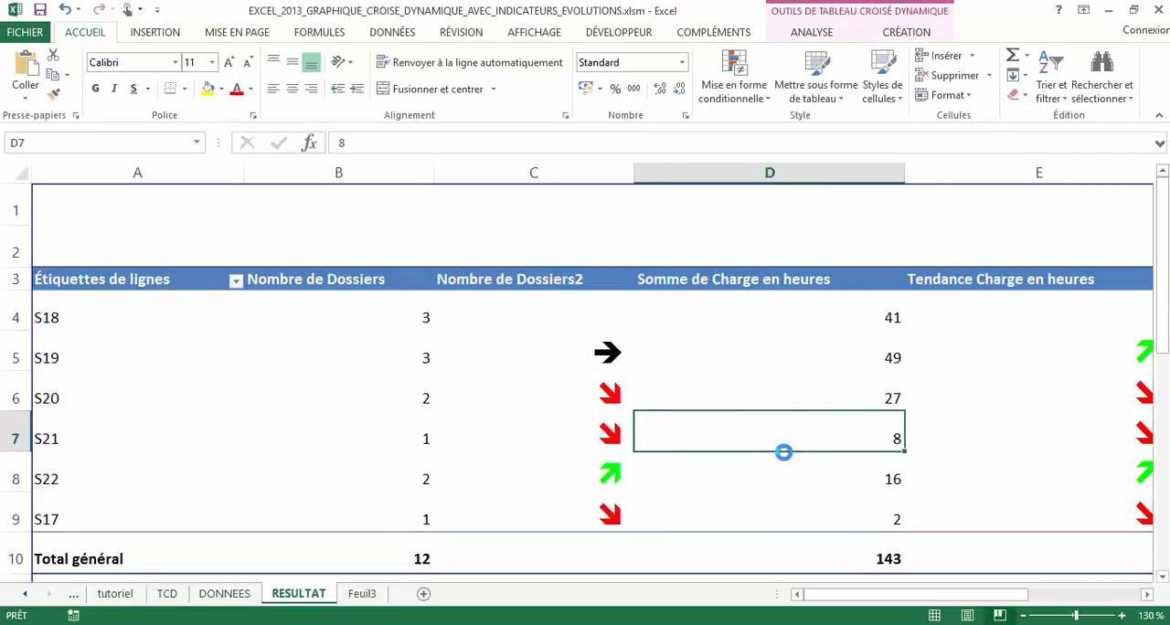